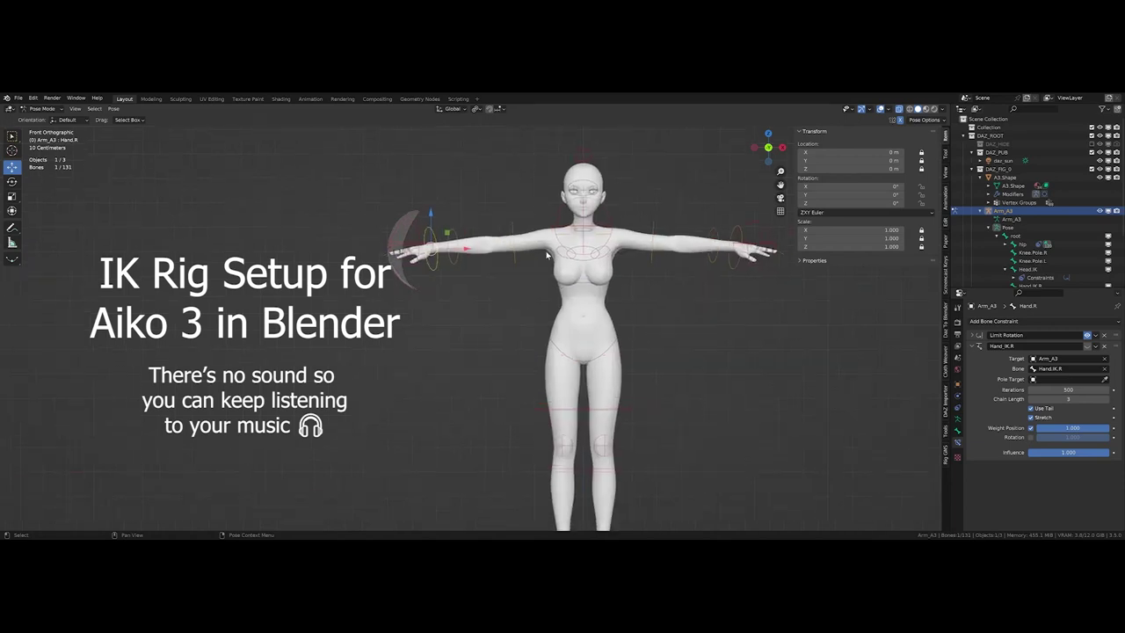
# - Move both Hand.IK controls onto the hips, checking the pose from the side
pyautogui.moveTo(546, 250); pyautogui.dragTo(457, 283, button='middle')
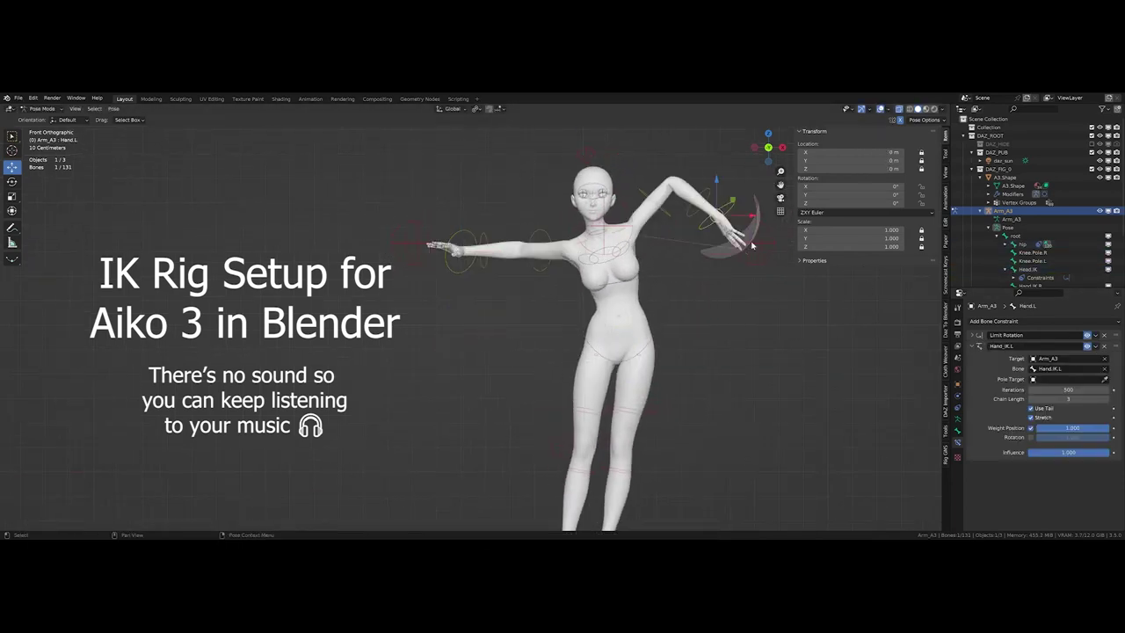
pyautogui.press('g')
pyautogui.click(520, 371)
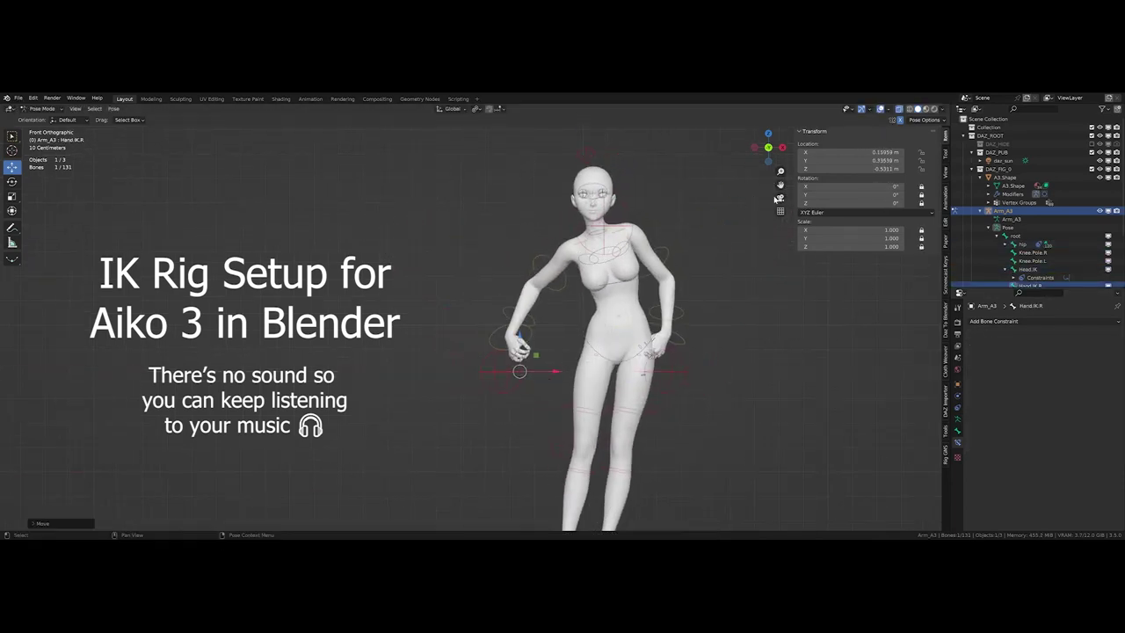
pyautogui.click(686, 350)
pyautogui.press('KP_3')
pyautogui.press('g')
pyautogui.click(702, 393)
pyautogui.press('KP_1')
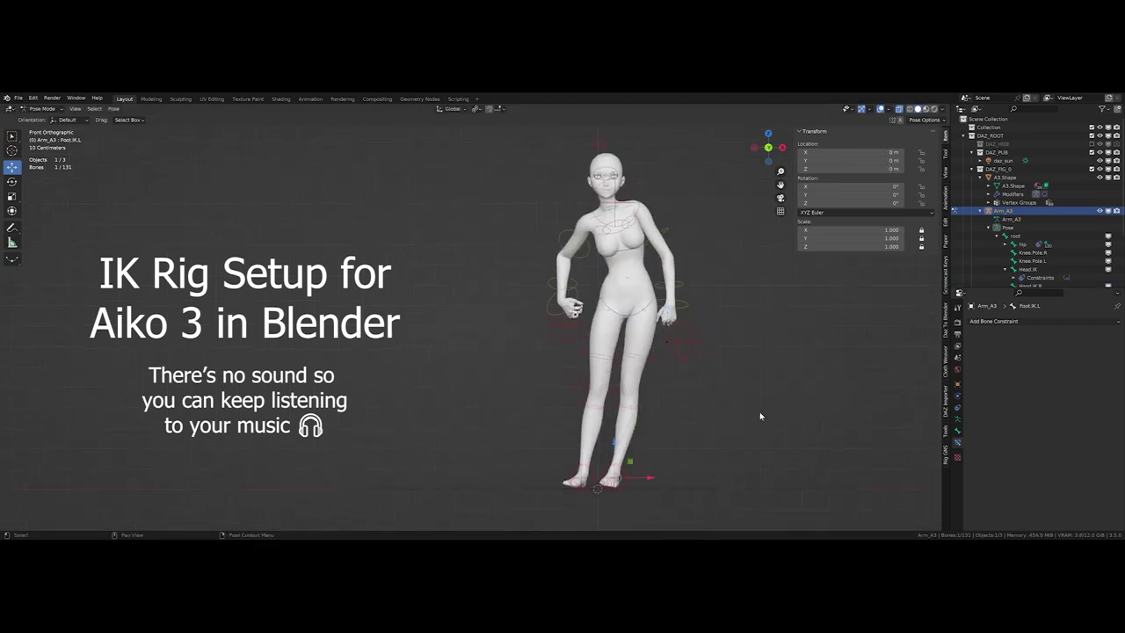
# - Select the foot IK controls and rotate the hip bone, then undo and return to front view
pyautogui.click(673, 460)
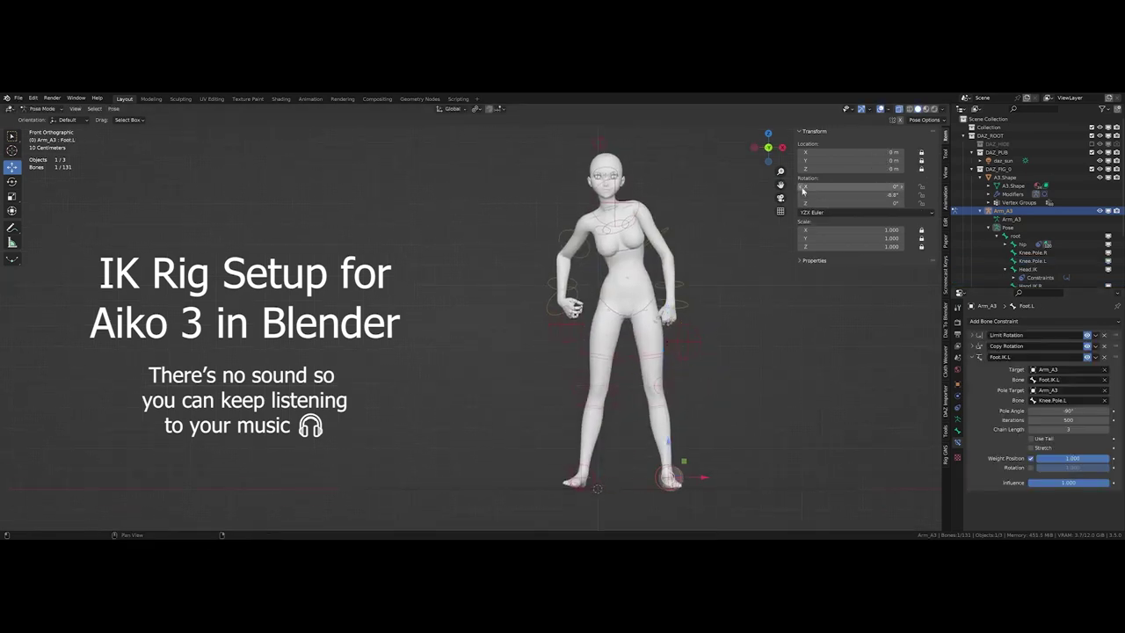
pyautogui.click(578, 470)
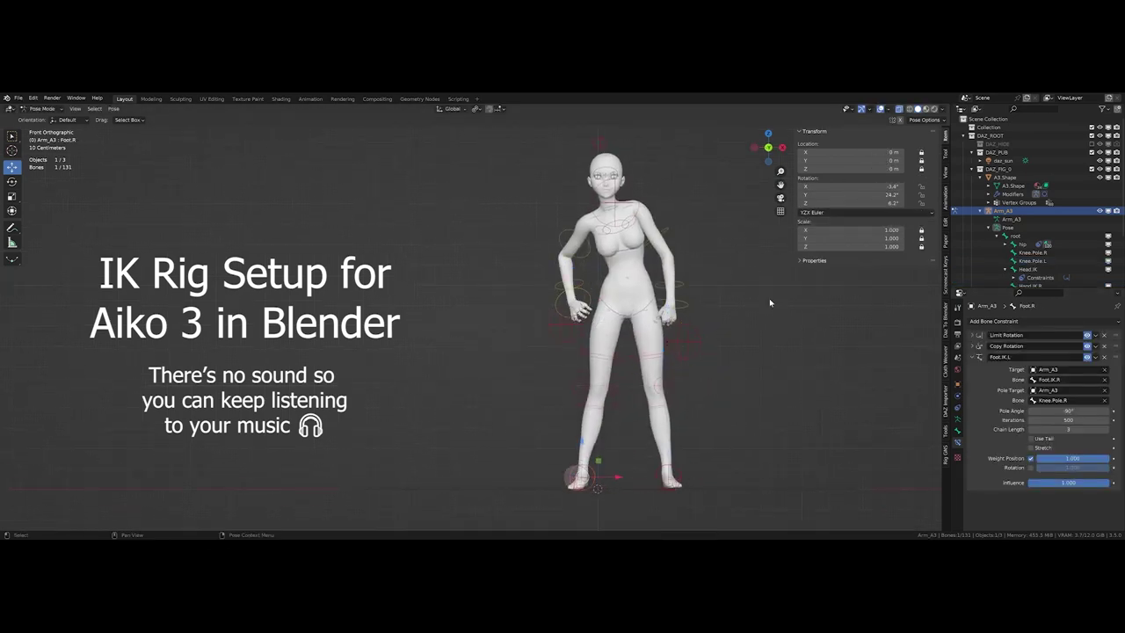
pyautogui.click(626, 310)
pyautogui.press('r')
pyautogui.press('Escape')
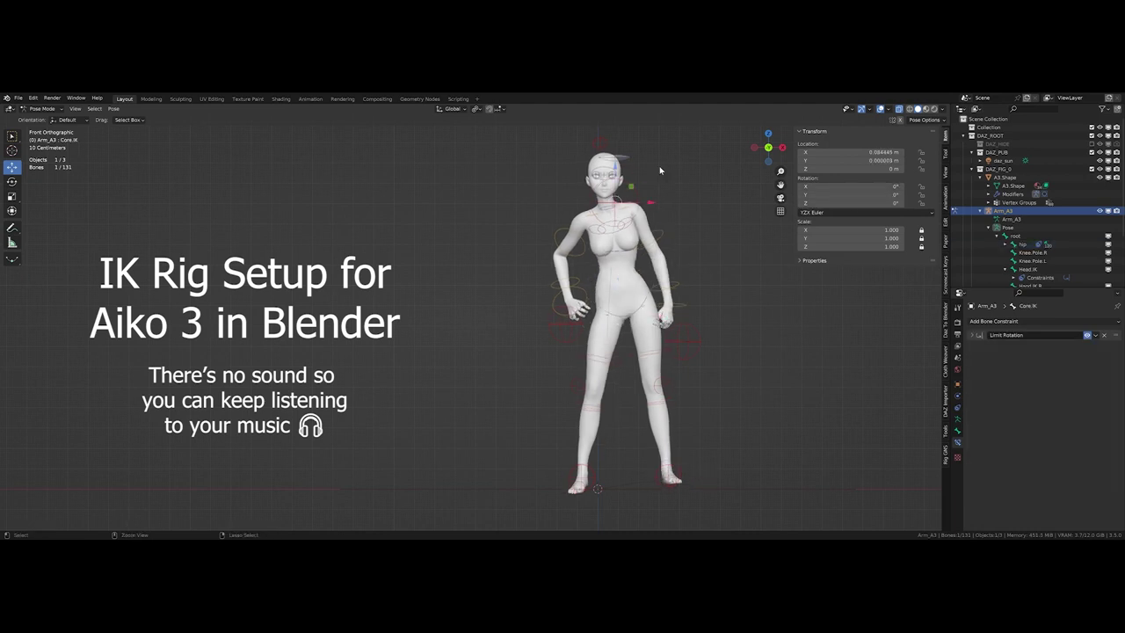
pyautogui.press('KP_3')
pyautogui.click(655, 475)
pyautogui.hotkey('ctrl', 'z')
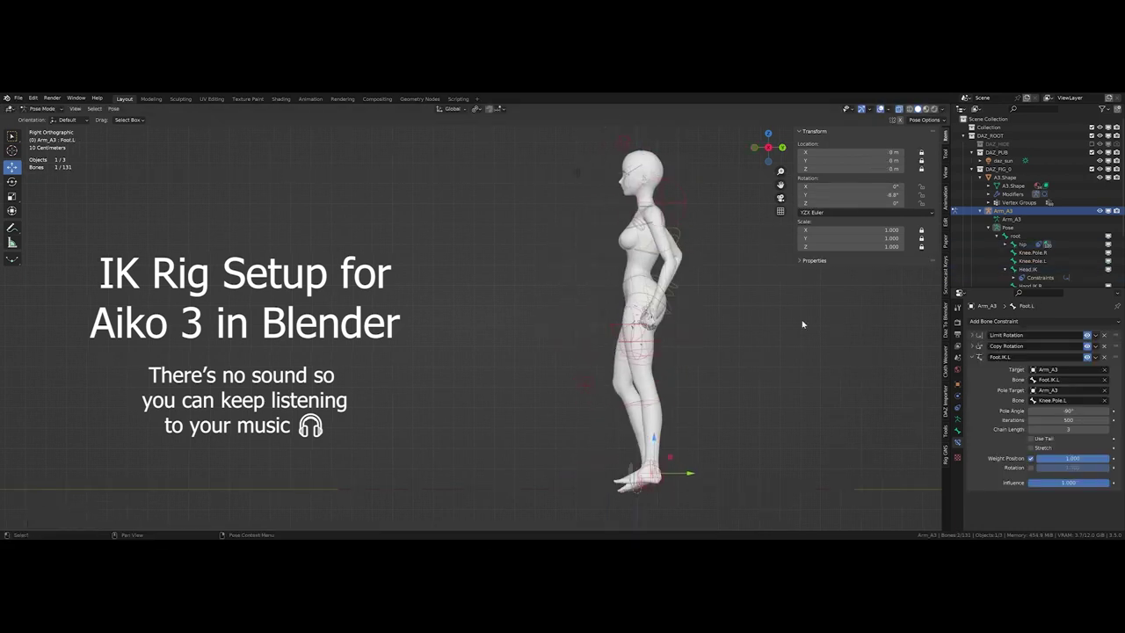
pyautogui.hotkey('ctrl', 'z')
pyautogui.press('KP_1')
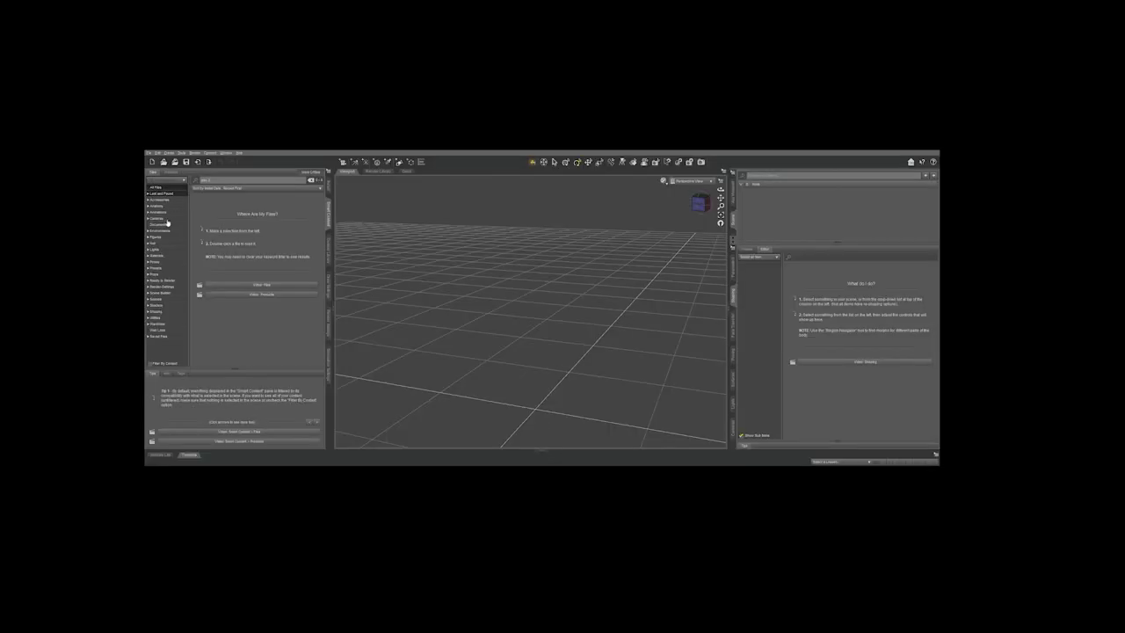
# - Load the Aiko 3 blank figure from Figures and convert it to weight mapping
pyautogui.click(167, 237)
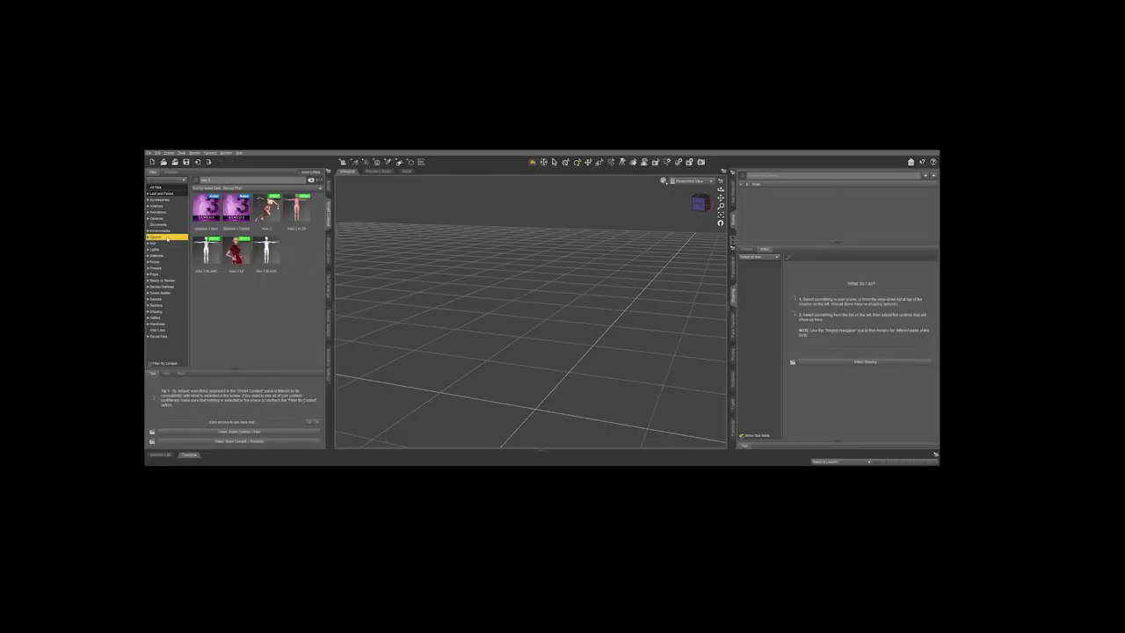
pyautogui.click(267, 211)
pyautogui.click(211, 255)
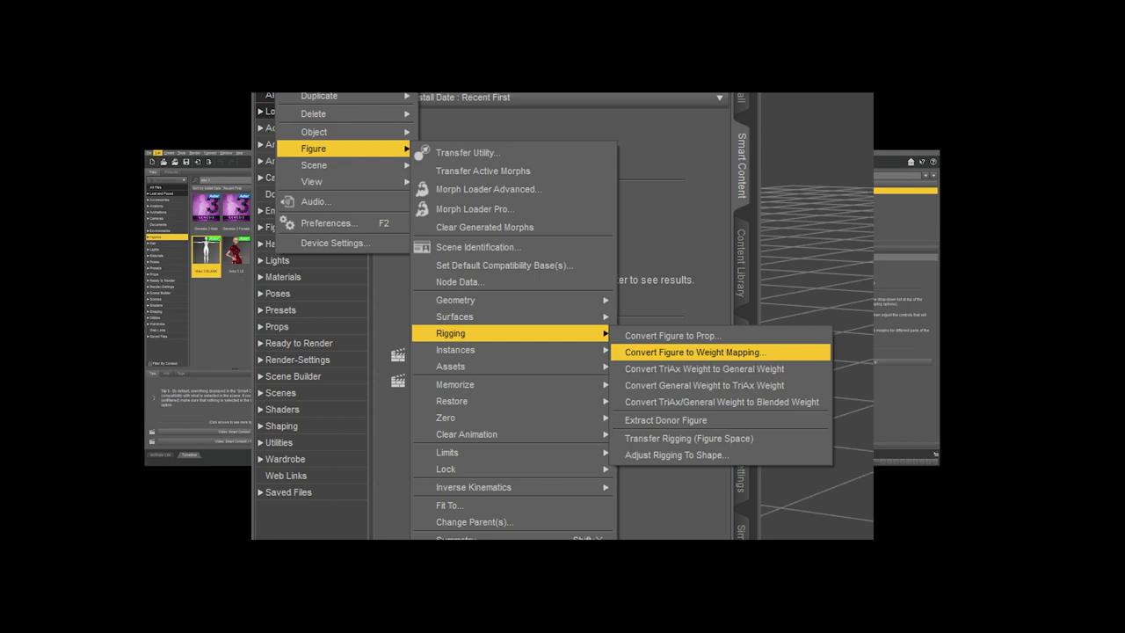
pyautogui.click(297, 288)
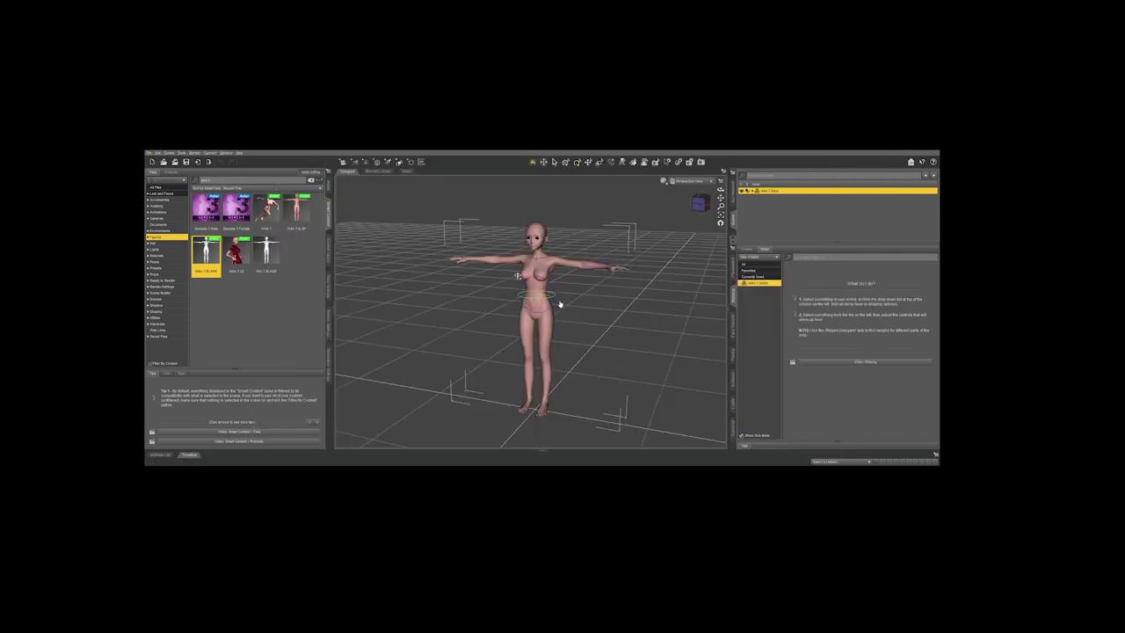
pyautogui.hotkey('ctrl', 'shift', 'r')
pyautogui.click(538, 264)
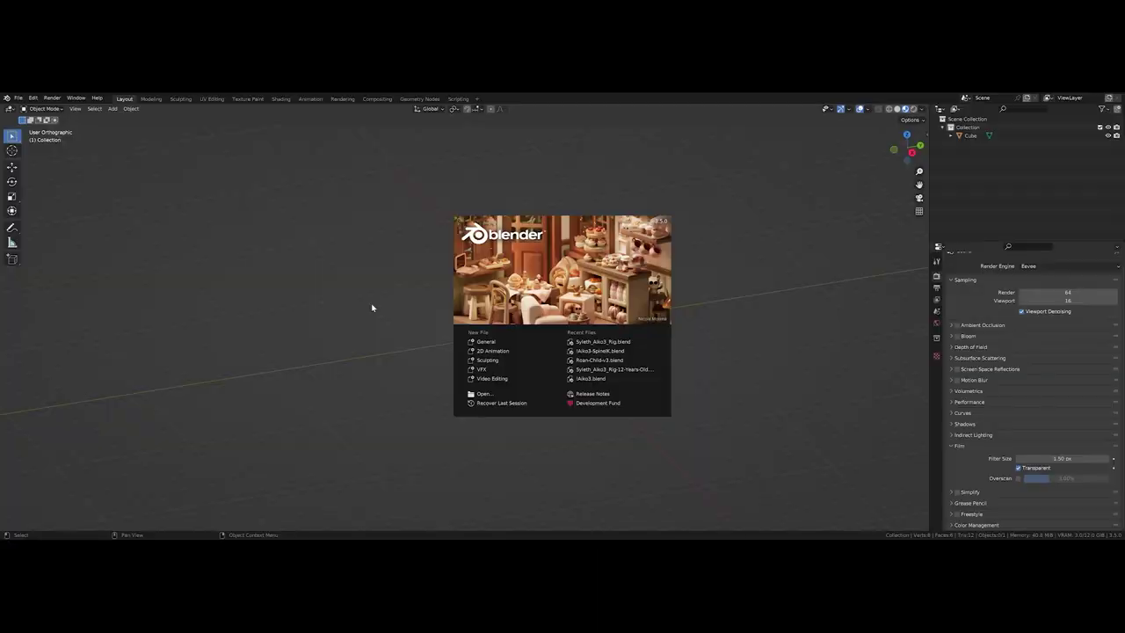
# - Close the splash screen and delete the default cube
pyautogui.click(730, 305)
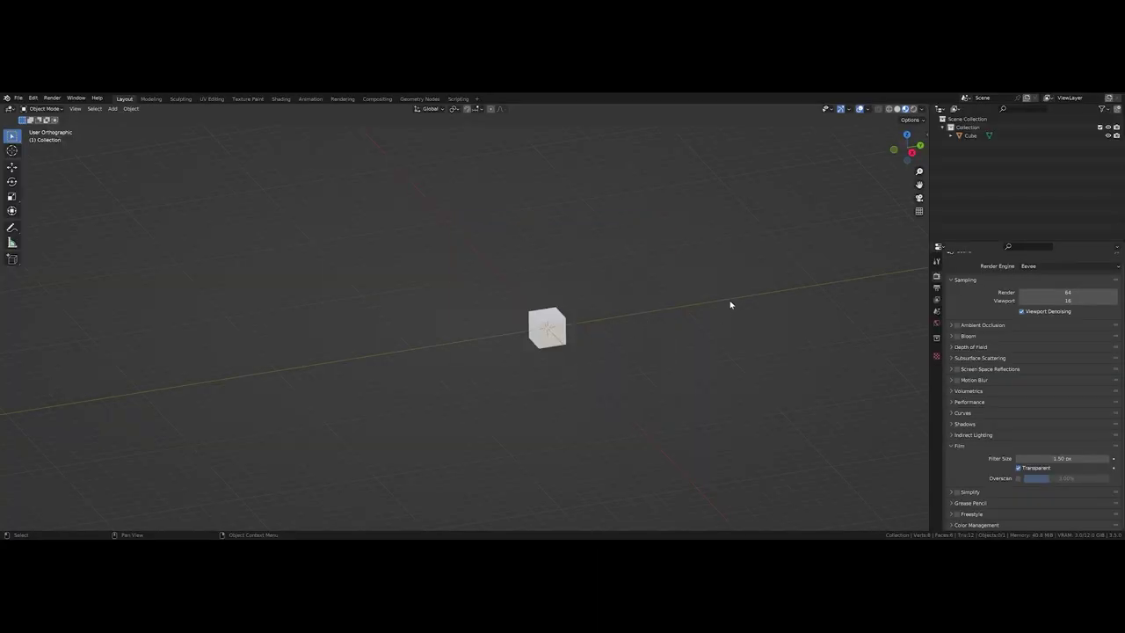
pyautogui.click(542, 321)
pyautogui.press('Delete')
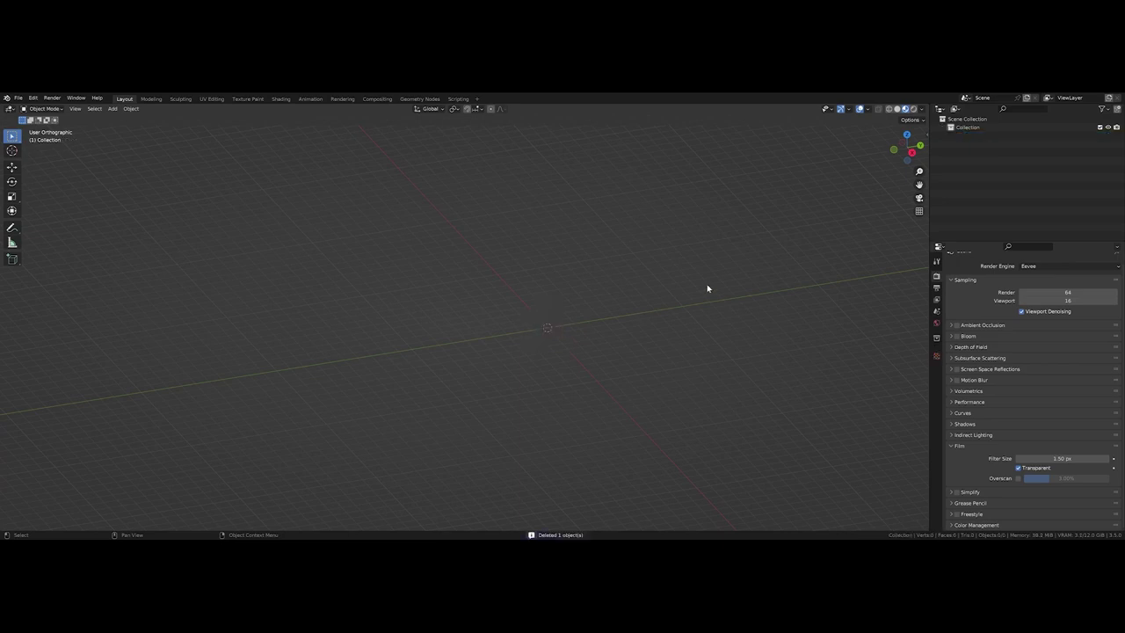
# - Import the Aiko 3 figure with Daz To Blender's Import New Genesis Figure
pyautogui.press('n')
pyautogui.click(925, 323)
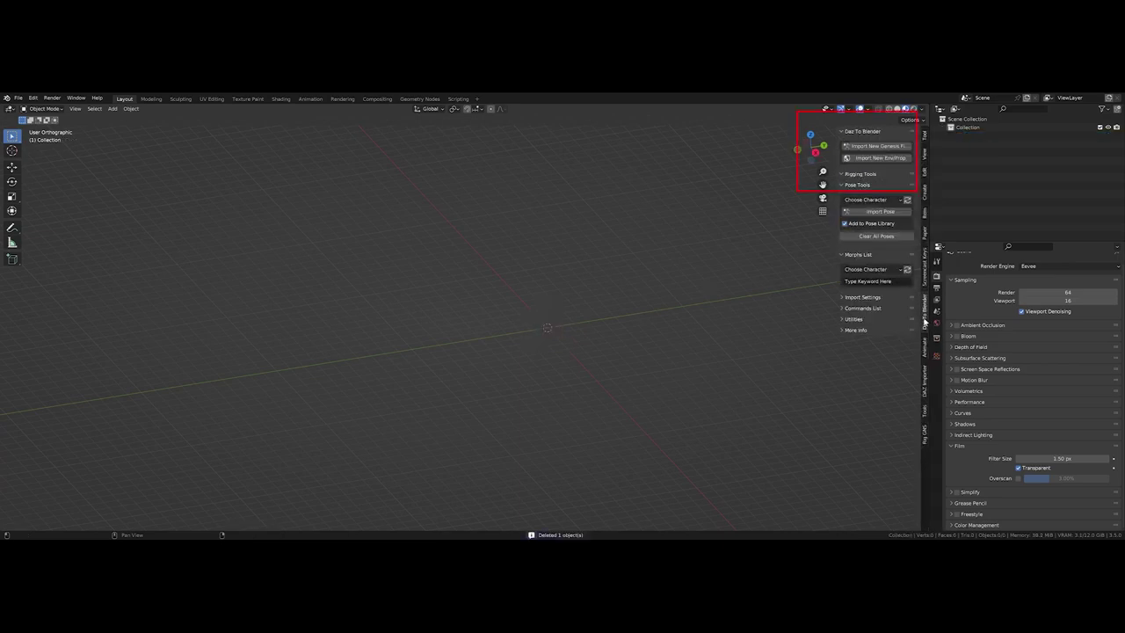
pyautogui.click(883, 146)
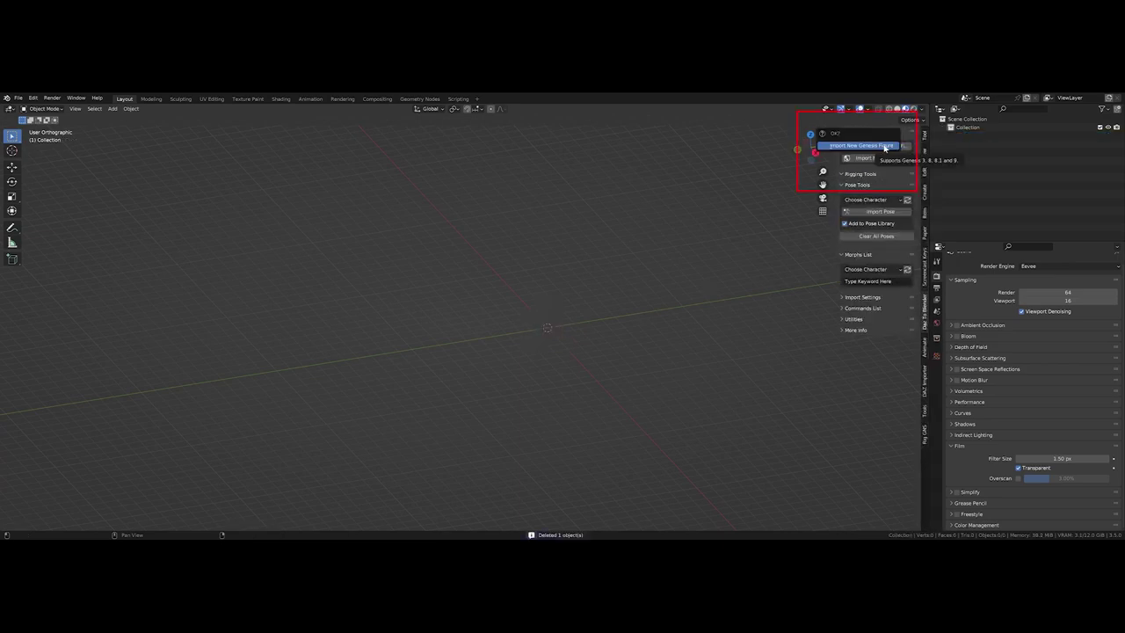
pyautogui.press('Return')
pyautogui.scroll(1, 546, 207)
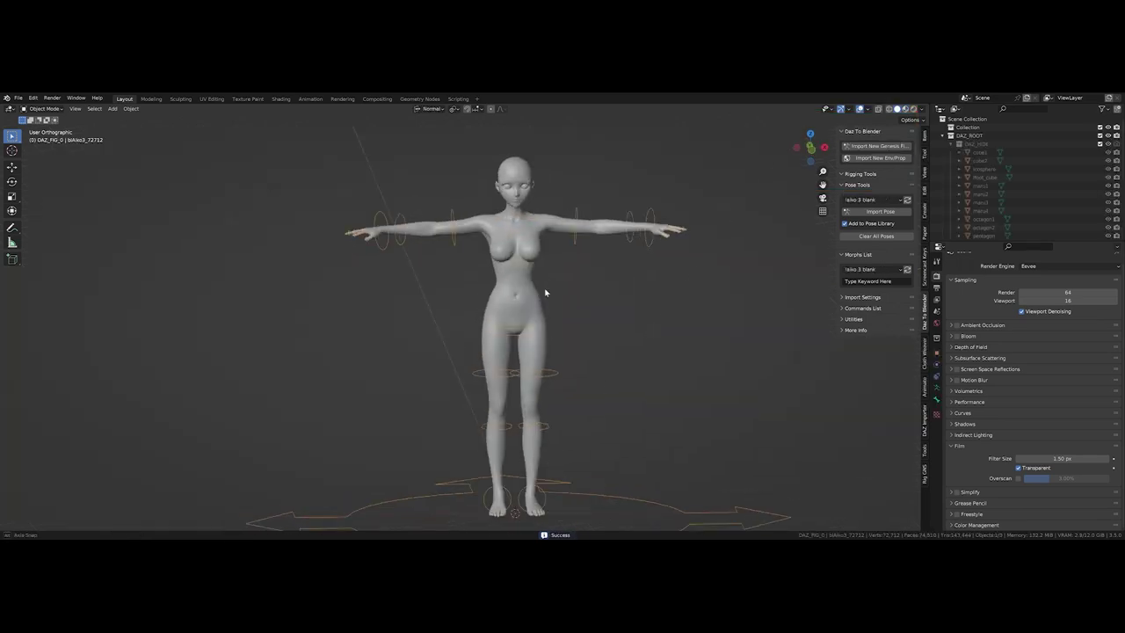
pyautogui.scroll(1, 546, 208)
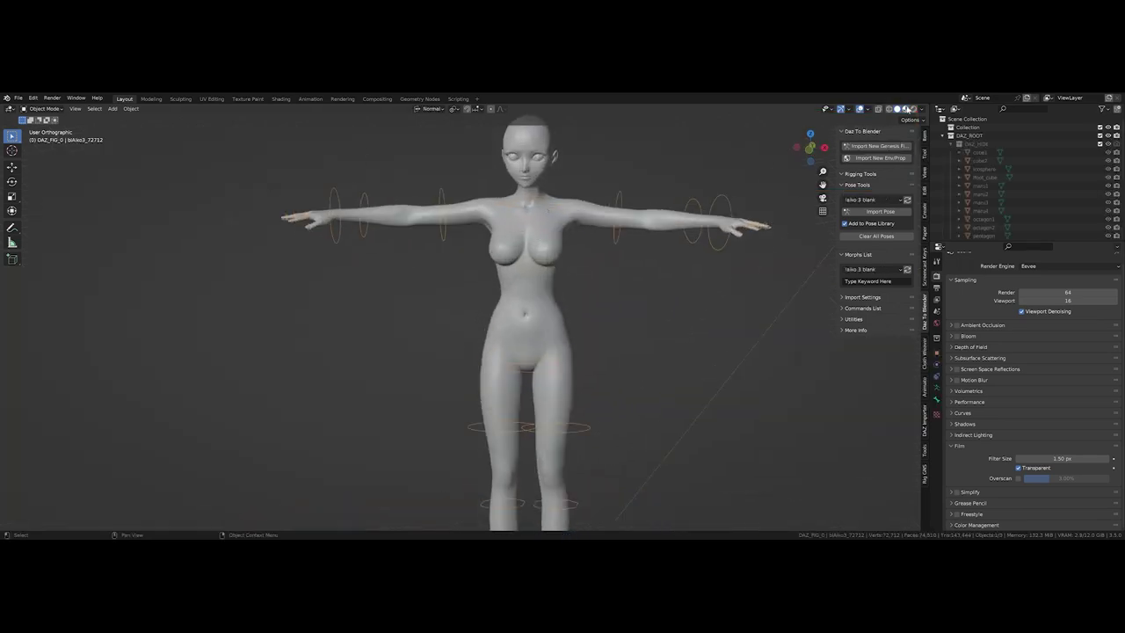
# - Preview the figure with material shading, then return to plain grey shading
pyautogui.click(905, 109)
pyautogui.click(897, 109)
pyautogui.scroll(3, 576, 176)
pyautogui.scroll(-3, 564, 199)
# - Inspect the bones in Edit Mode, then in Pose Mode rotate the left shoulder to -3° on X
pyautogui.press('Tab')
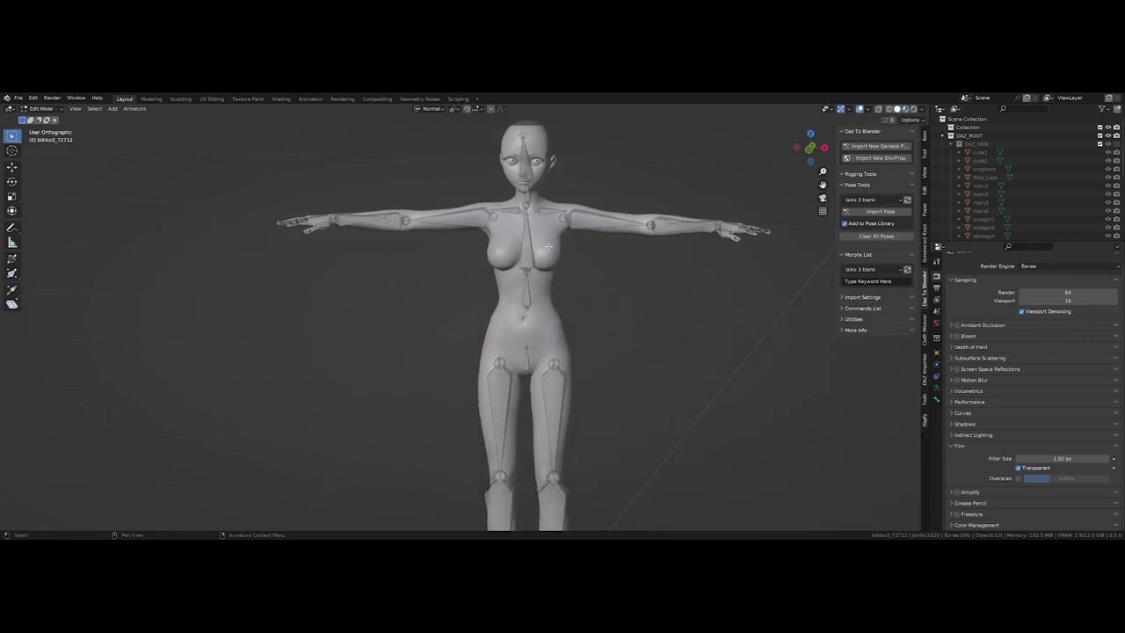
pyautogui.click(528, 248)
pyautogui.hotkey('ctrl', 'Tab')
pyautogui.click(560, 292)
pyautogui.click(615, 215)
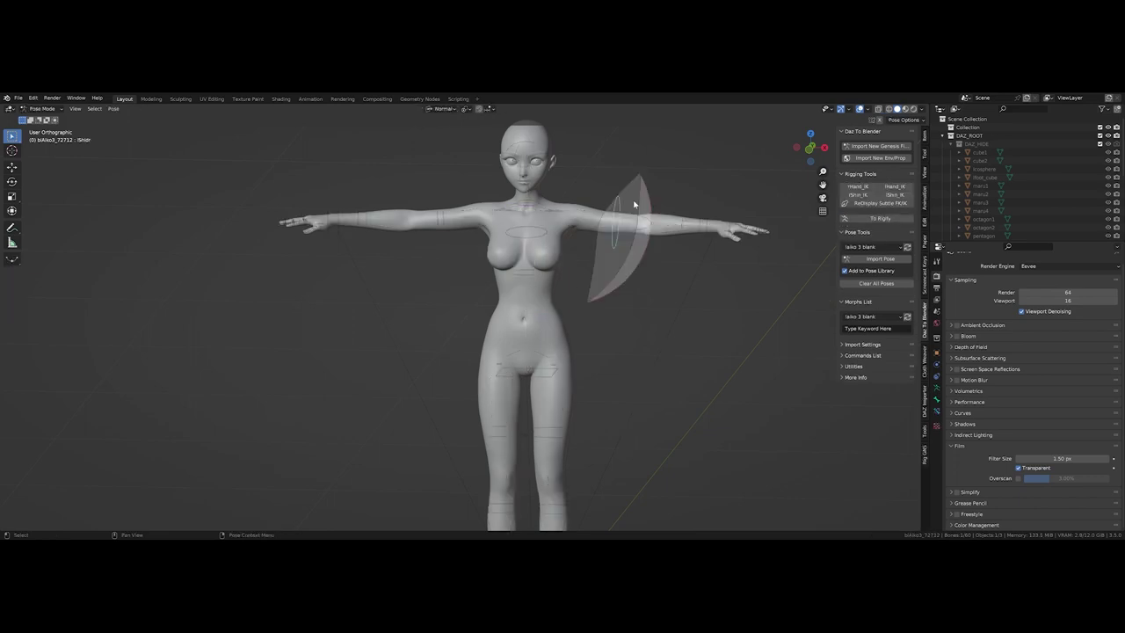
pyautogui.click(925, 137)
pyautogui.moveTo(879, 186); pyautogui.dragTo(888, 187)
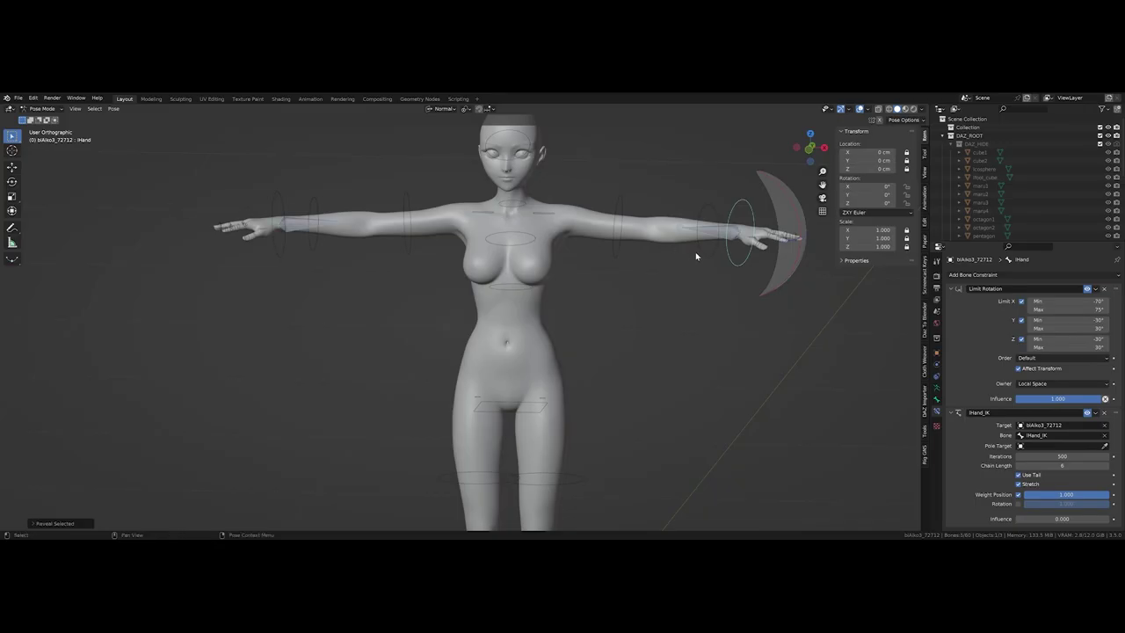
# - Test the left hand IK control by lowering it with the Move tool
pyautogui.click(722, 237)
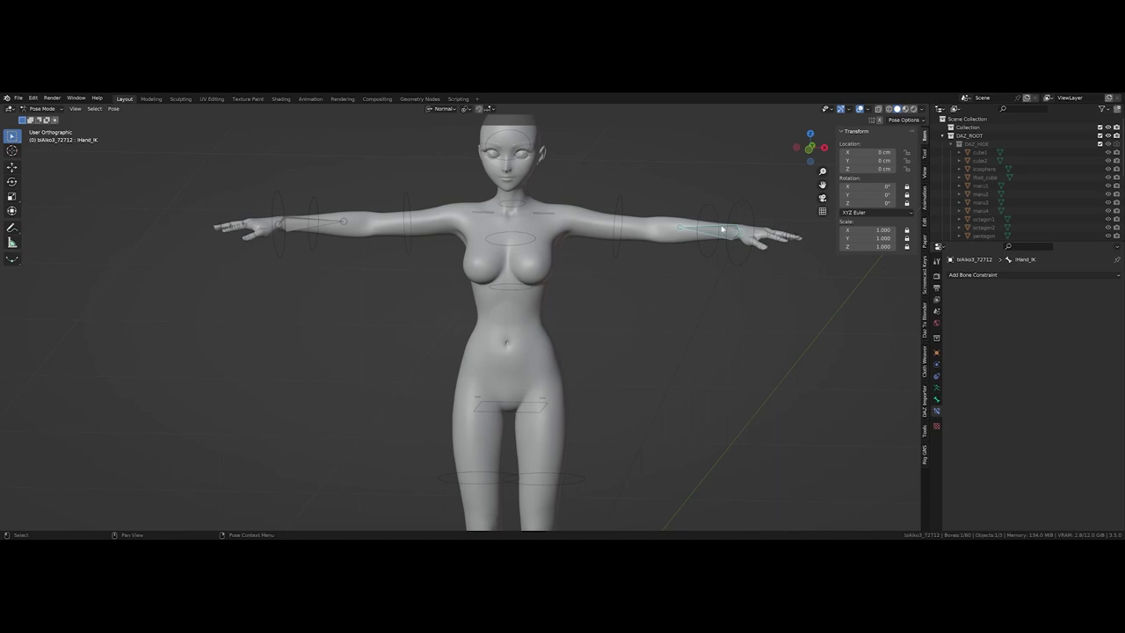
pyautogui.click(740, 230)
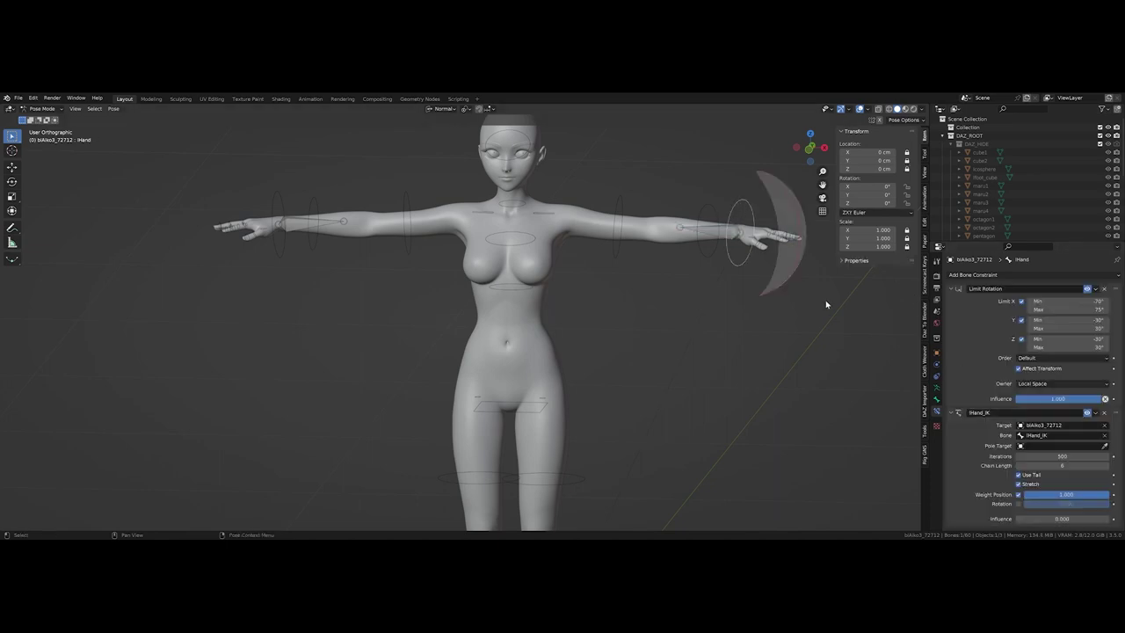
pyautogui.click(725, 235)
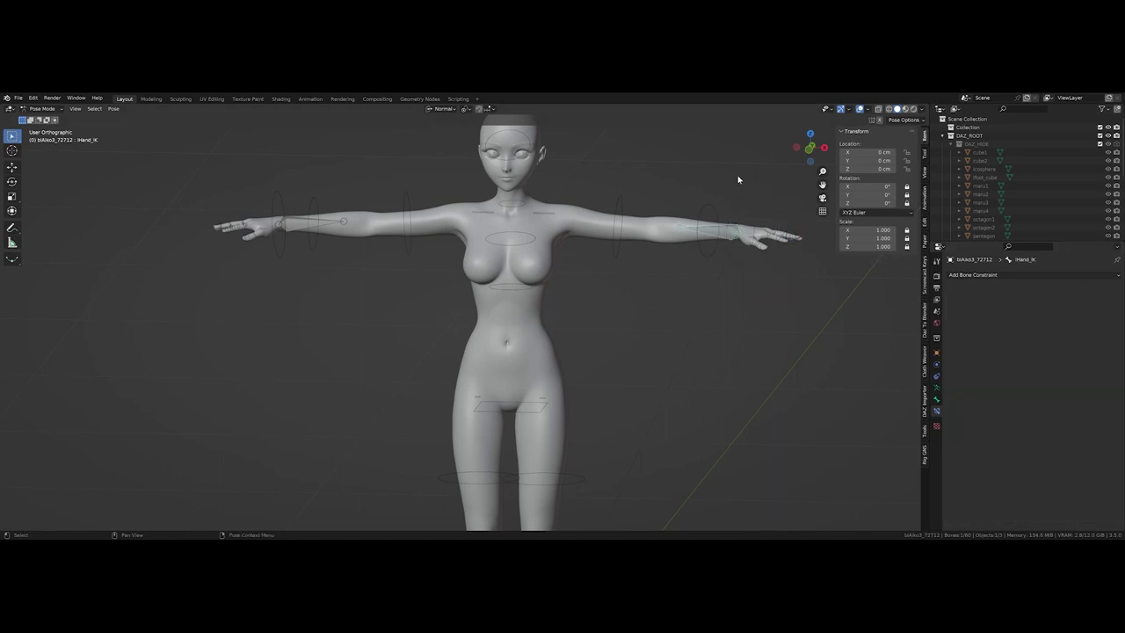
pyautogui.scroll(-5, 729, 208)
pyautogui.keyDown('shift'); pyautogui.moveTo(713, 211); pyautogui.dragTo(623, 221, button='middle'); pyautogui.keyUp('shift')
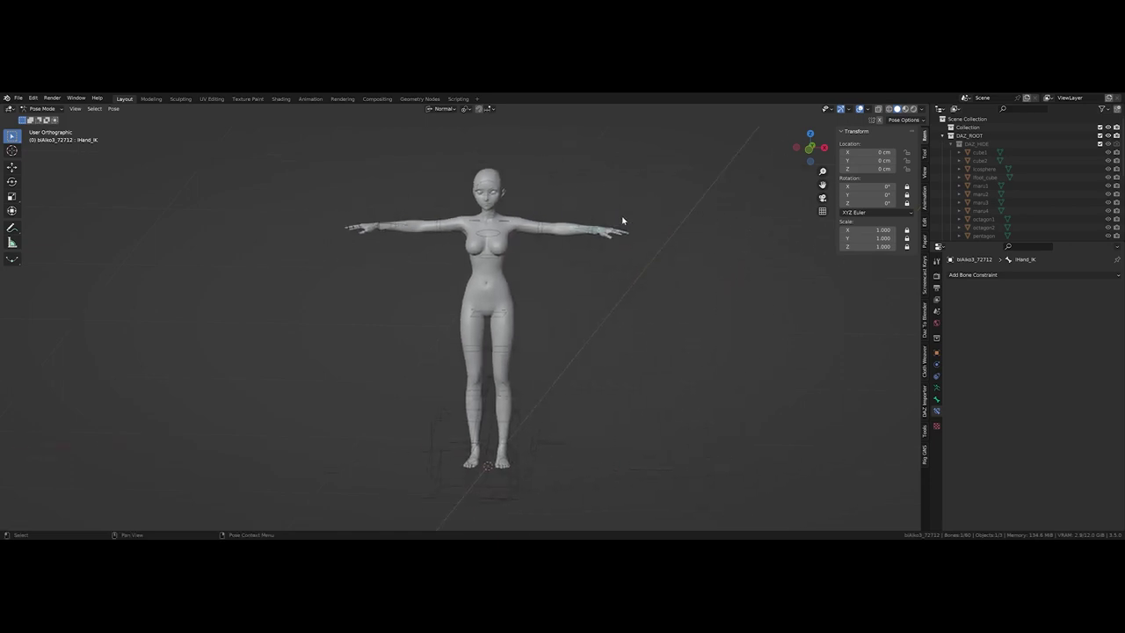
pyautogui.hotkey('shift', 'space')
pyautogui.click(610, 233)
pyautogui.moveTo(599, 202); pyautogui.dragTo(597, 223)
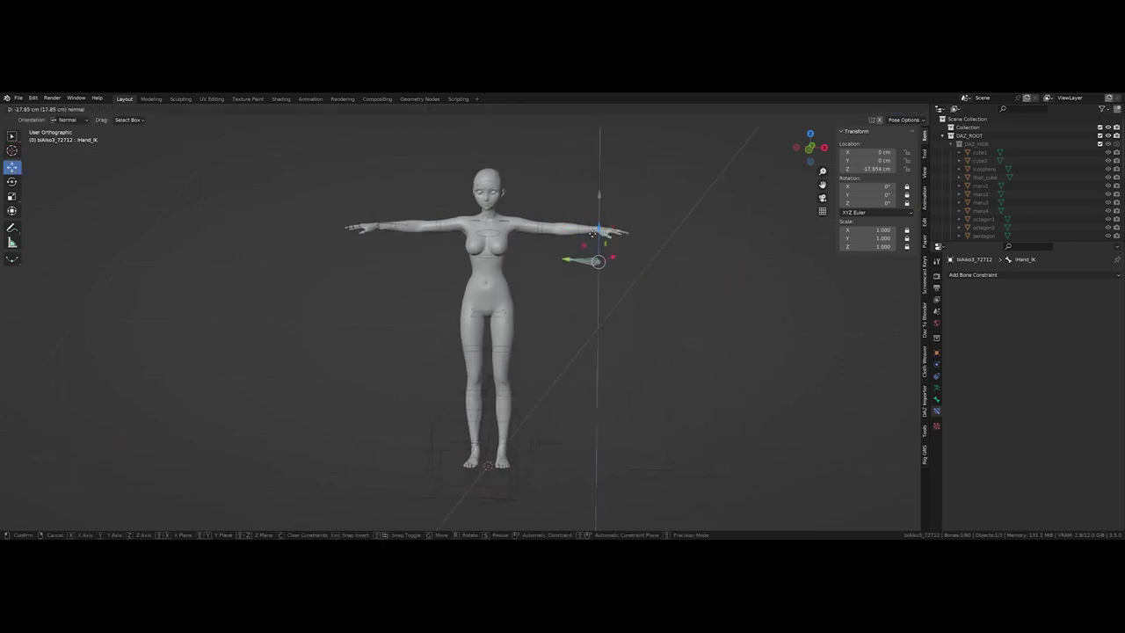
# - On the lHand bone, collapse Limit Rotation and turn off Use Tail and Stretch in its IK
pyautogui.click(599, 225)
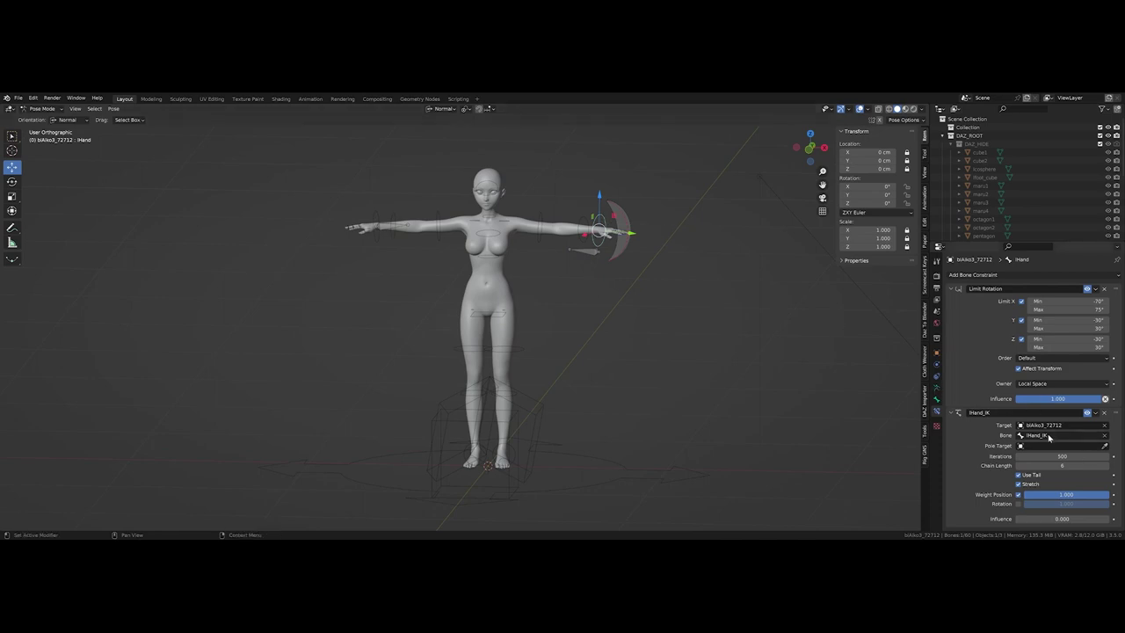
pyautogui.click(952, 291)
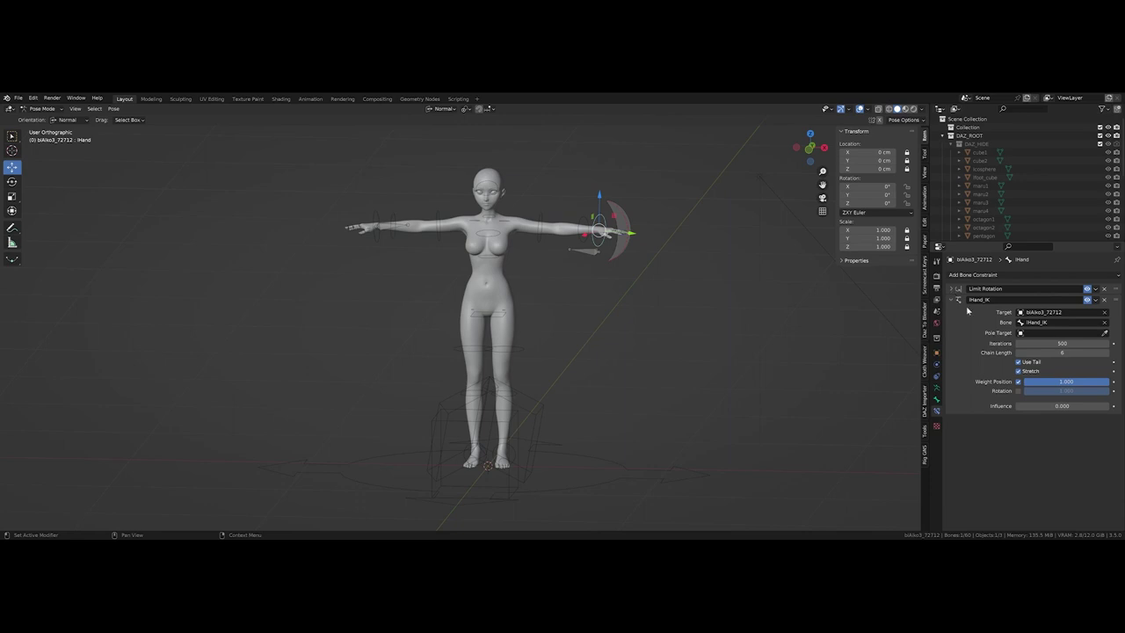
pyautogui.moveTo(1019, 361); pyautogui.dragTo(1019, 371)
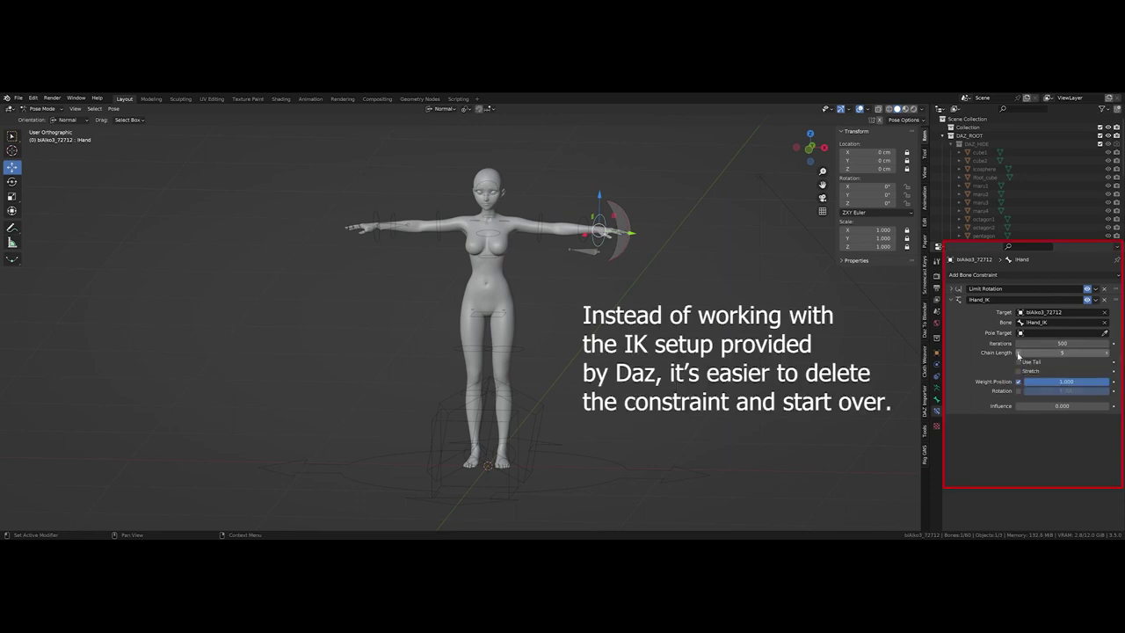
# - Lower the old lHand_IK constraint's chain length, then delete that Daz-provided constraint
pyautogui.click(1019, 353)
pyautogui.click(1019, 354)
pyautogui.click(1104, 300)
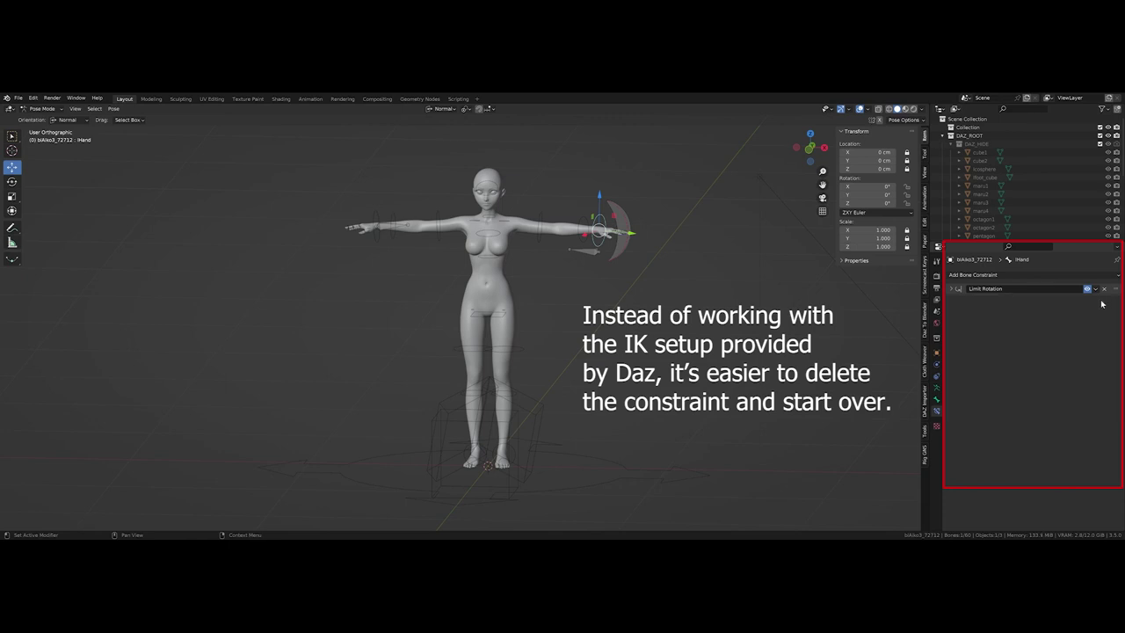
# - Add an Inverse Kinematics constraint targeting blAiko3_72712, bone lHand_IK, chain length 3
pyautogui.click(996, 276)
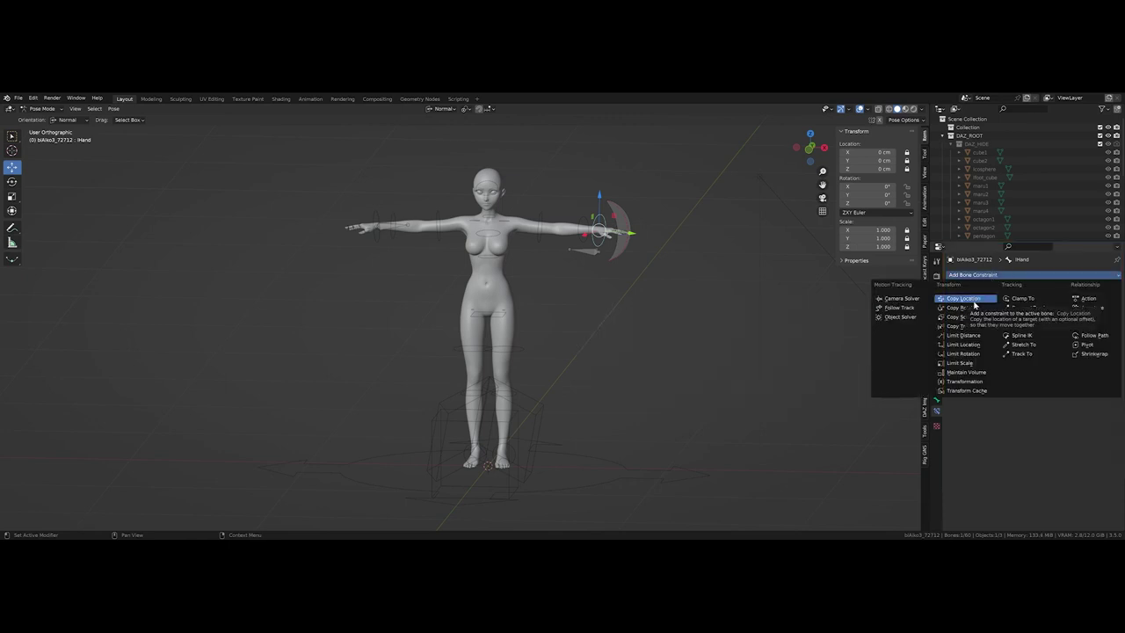
pyautogui.click(1024, 318)
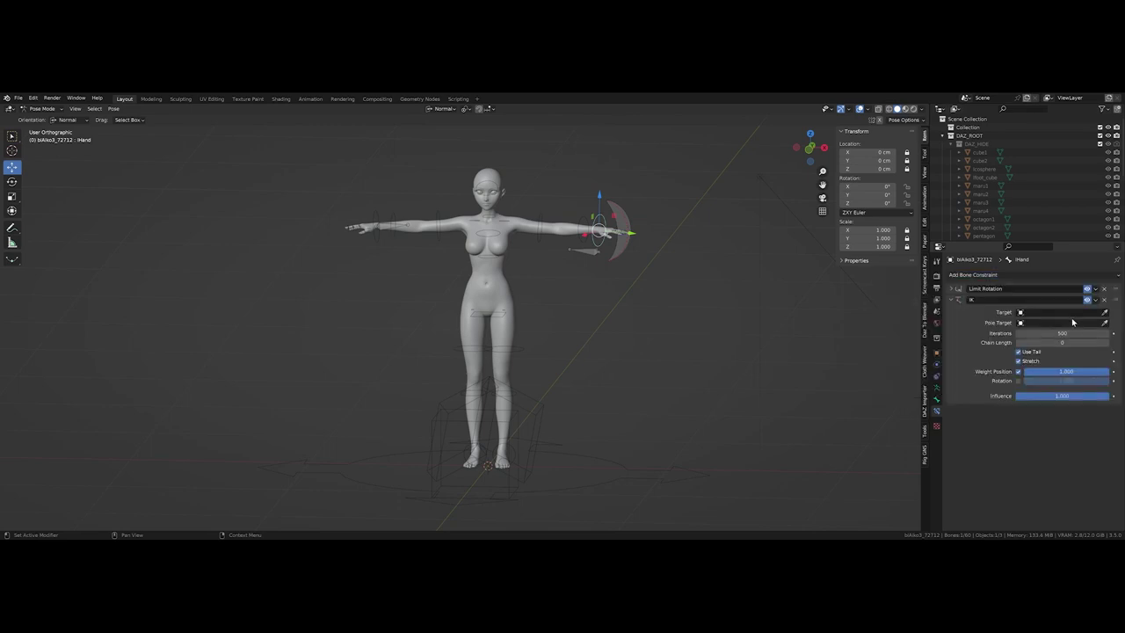
pyautogui.click(1024, 314)
pyautogui.click(1022, 328)
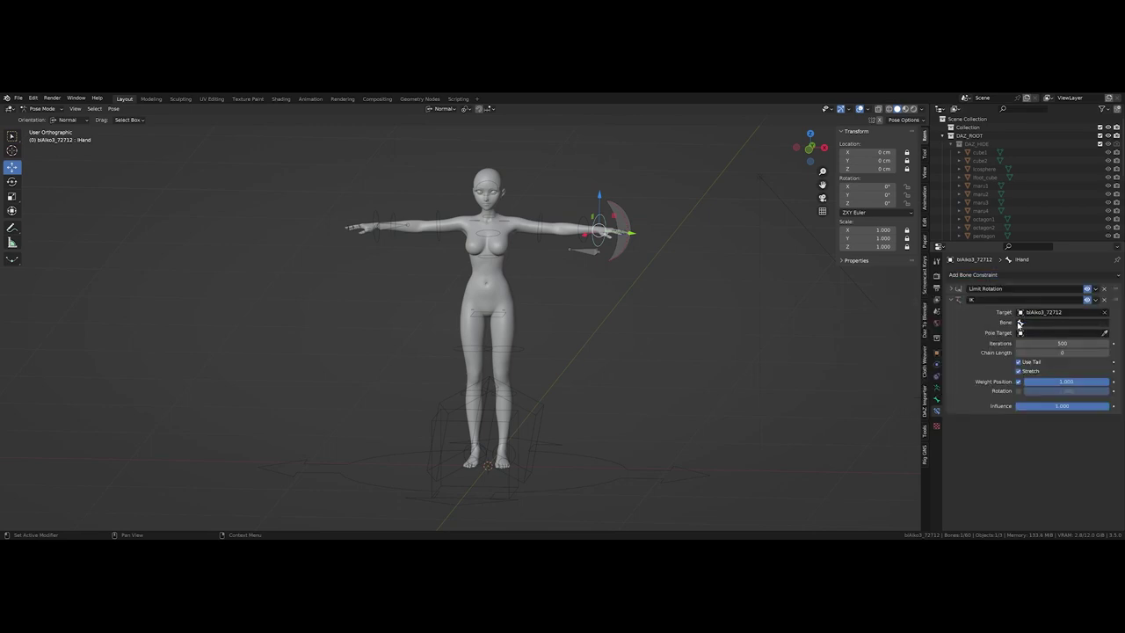
pyautogui.click(1020, 324)
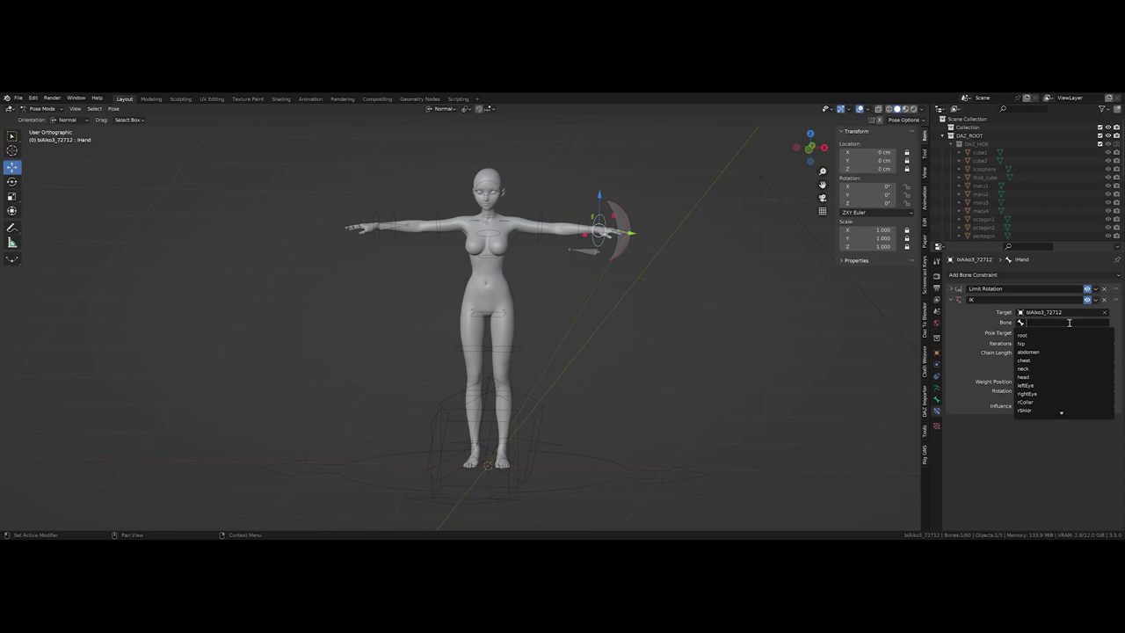
pyautogui.write('iK')
pyautogui.click(1045, 343)
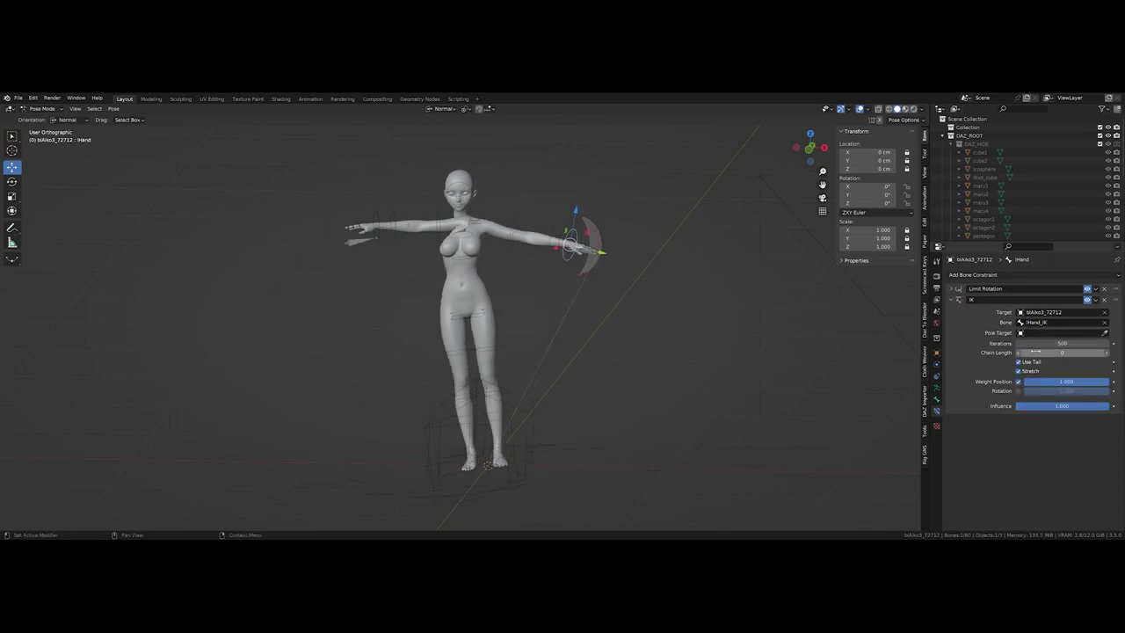
pyautogui.click(1110, 354)
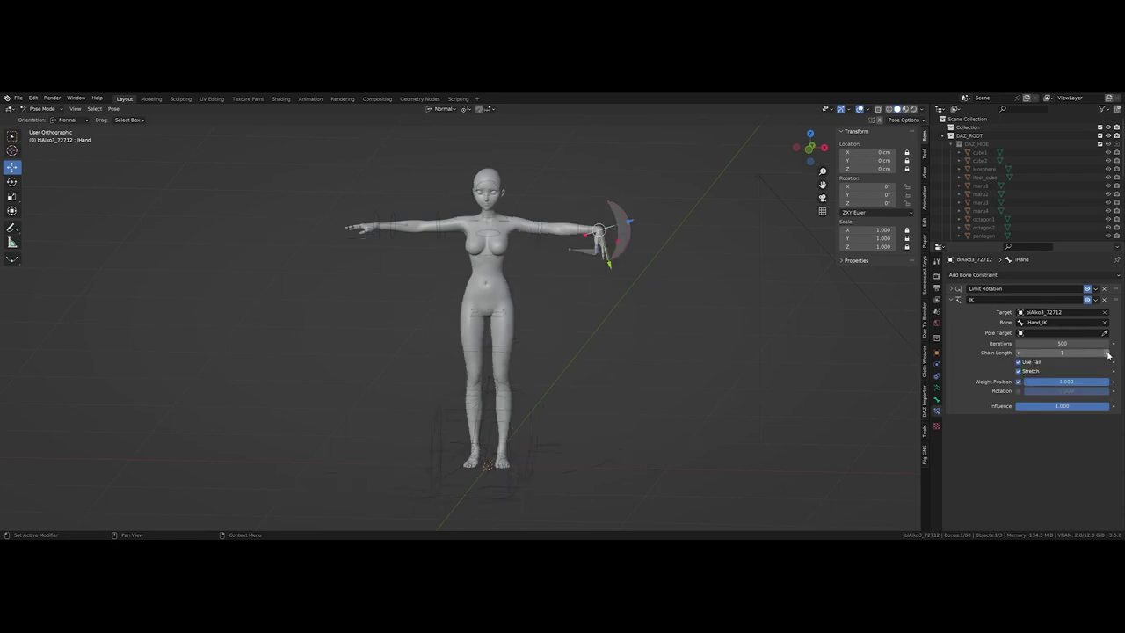
pyautogui.click(1108, 353)
pyautogui.click(1109, 354)
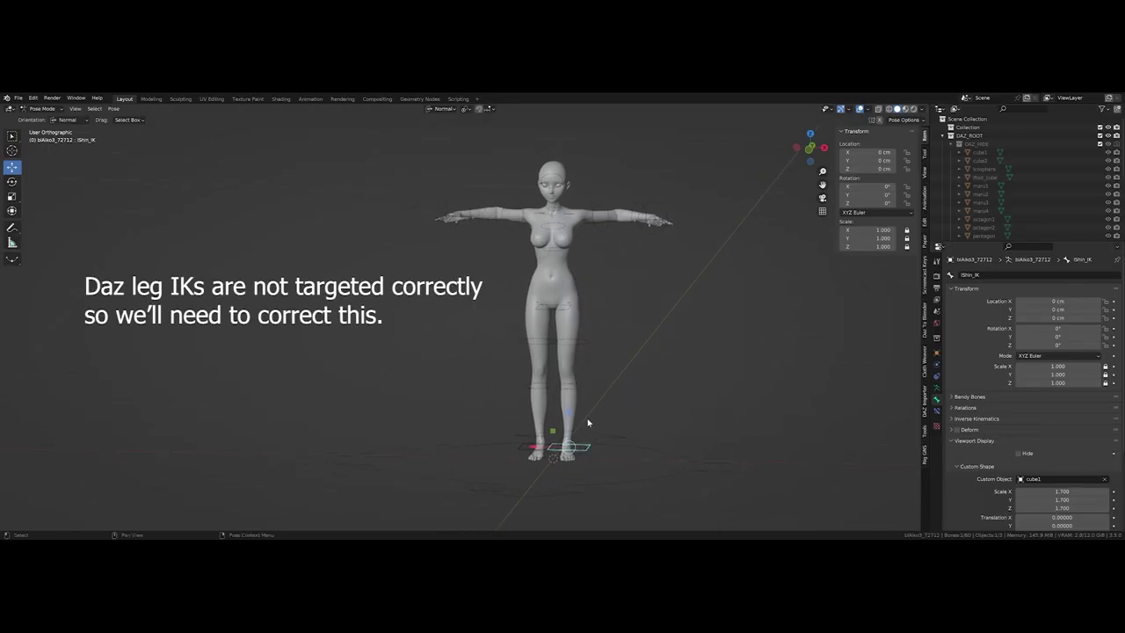
# - Select the lFoot bone and view its constraints with Limit Rotation collapsed
pyautogui.click(569, 447)
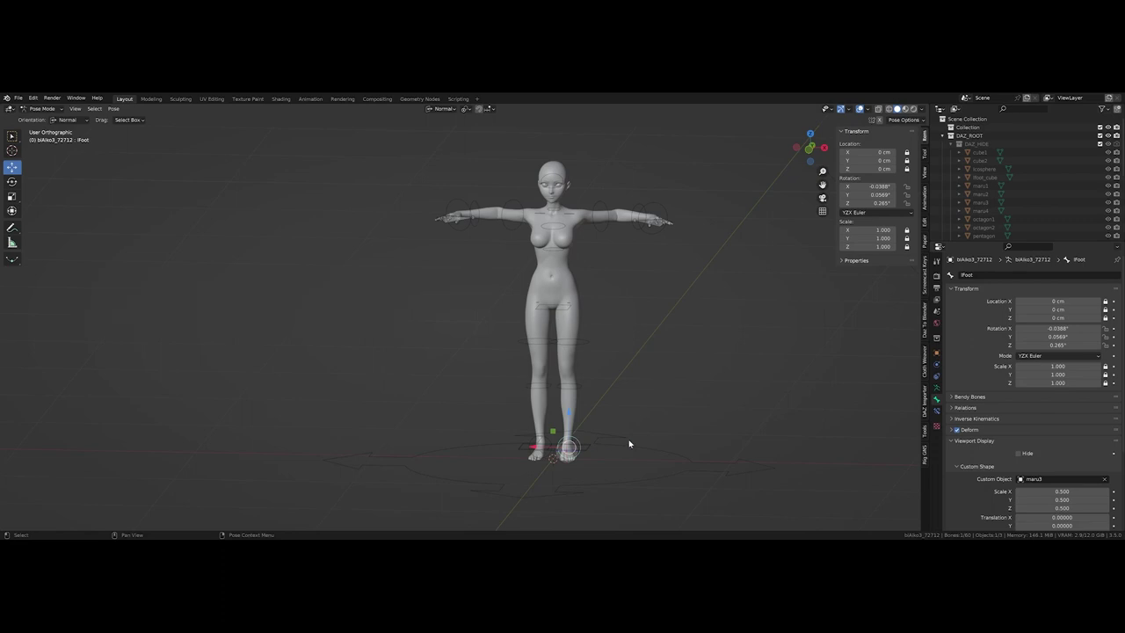
pyautogui.click(937, 412)
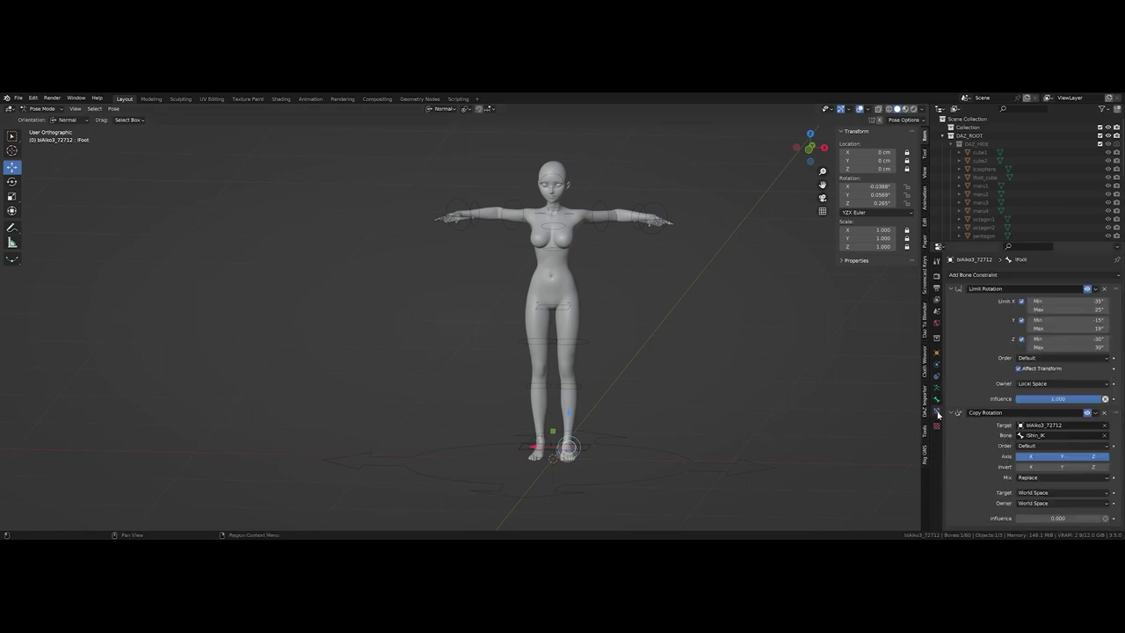
pyautogui.click(957, 291)
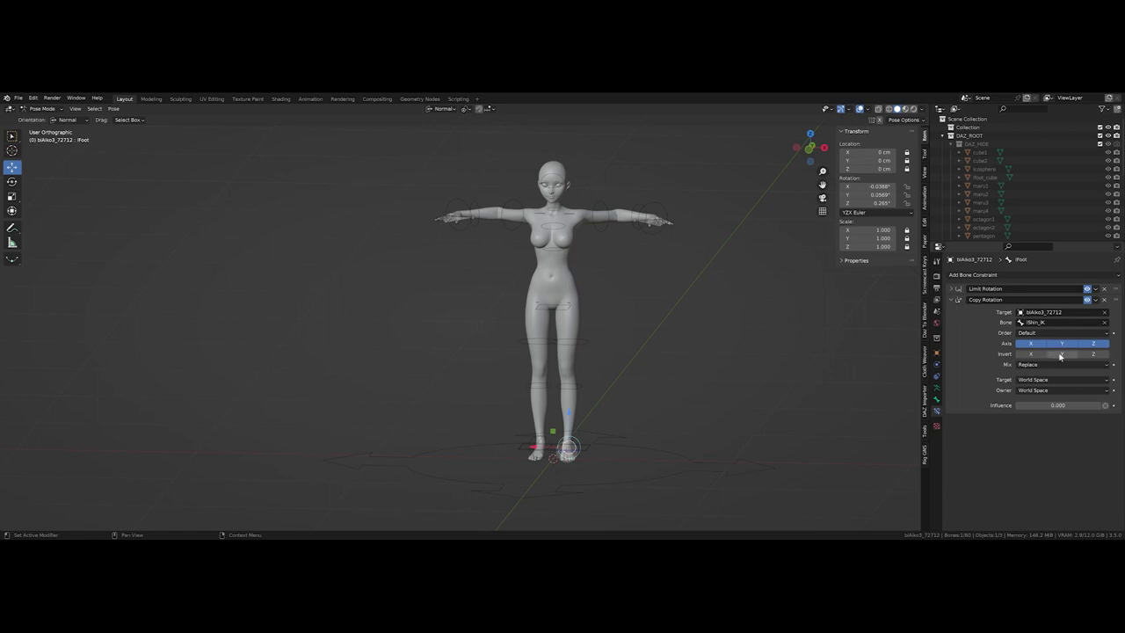
# - Delete the Copy Rotation constraints on both lFoot and rFoot
pyautogui.click(1105, 300)
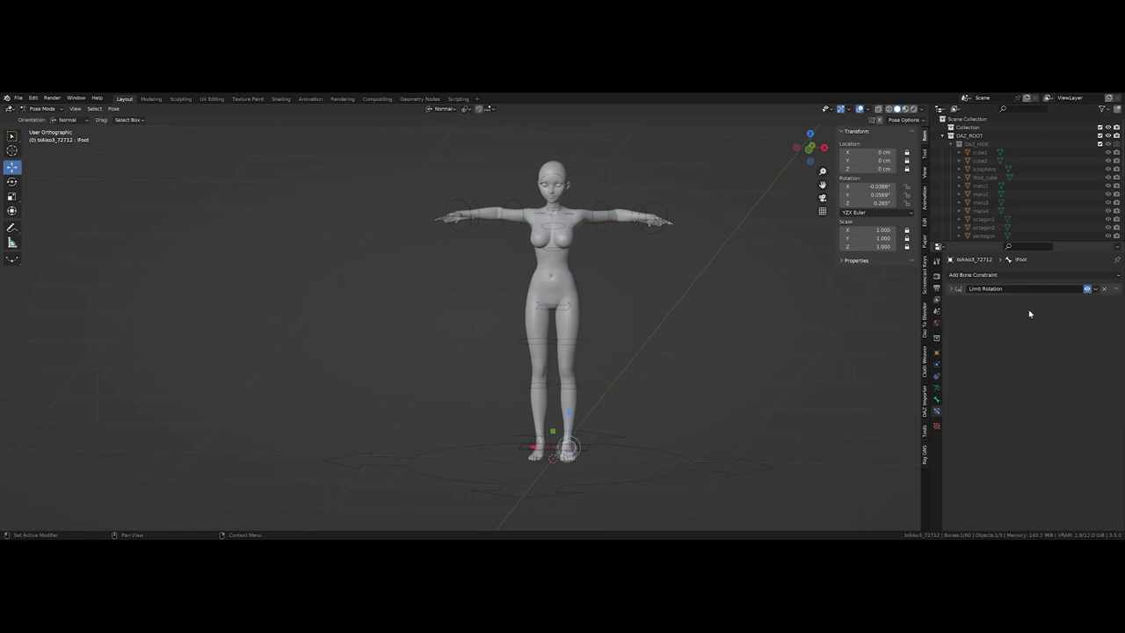
pyautogui.click(551, 442)
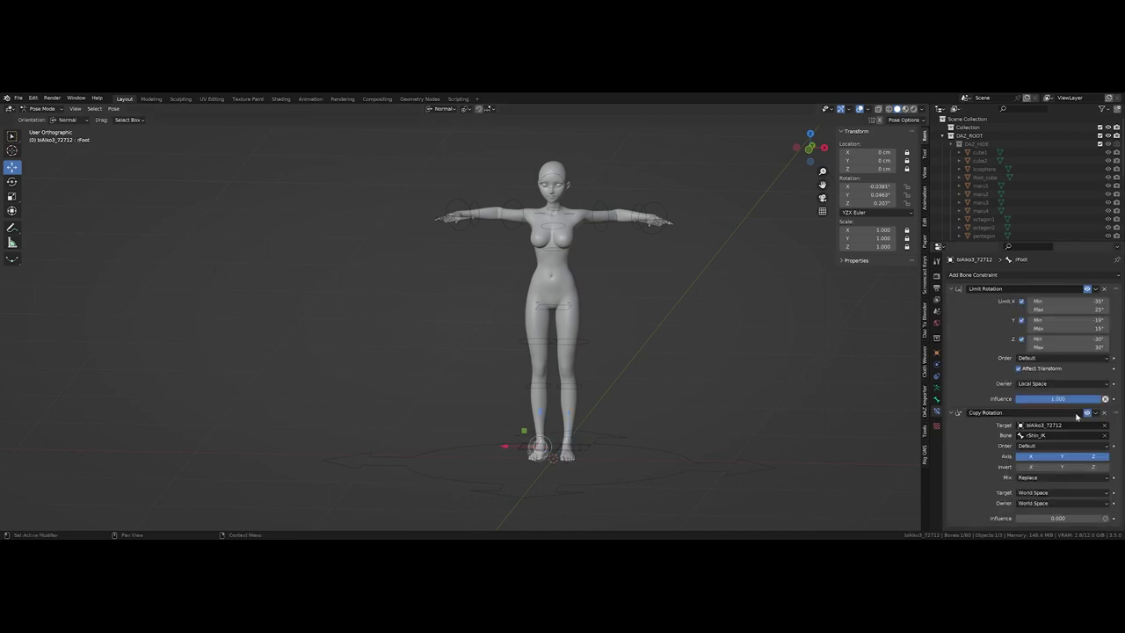
pyautogui.click(1105, 413)
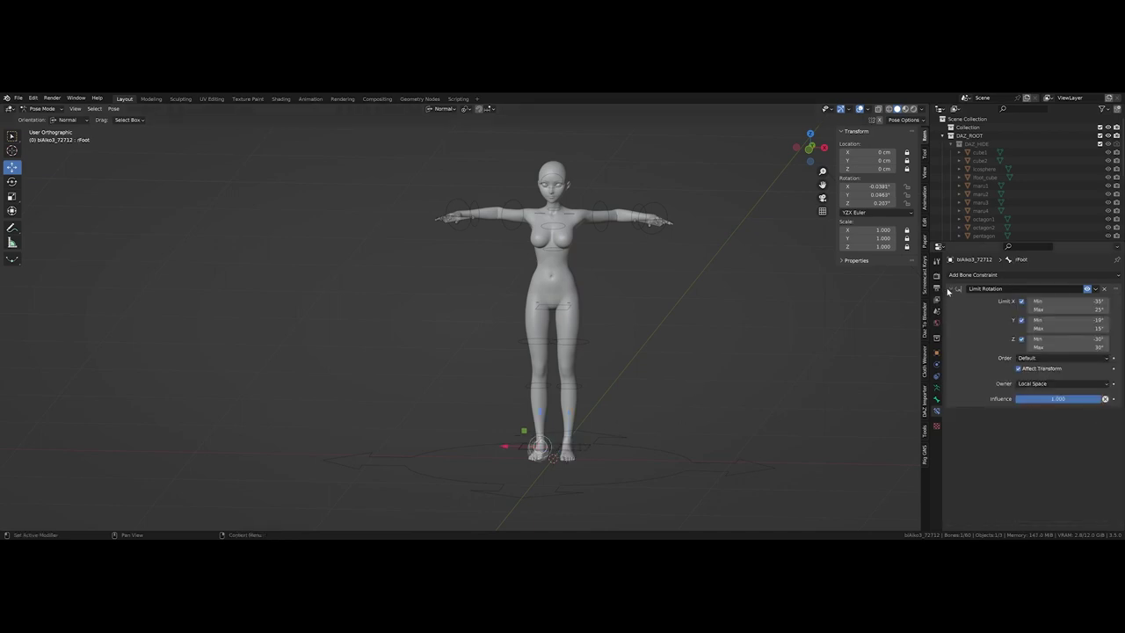
pyautogui.click(950, 288)
pyautogui.scroll(2, 585, 407)
pyautogui.scroll(2, 586, 408)
pyautogui.scroll(1, 597, 335)
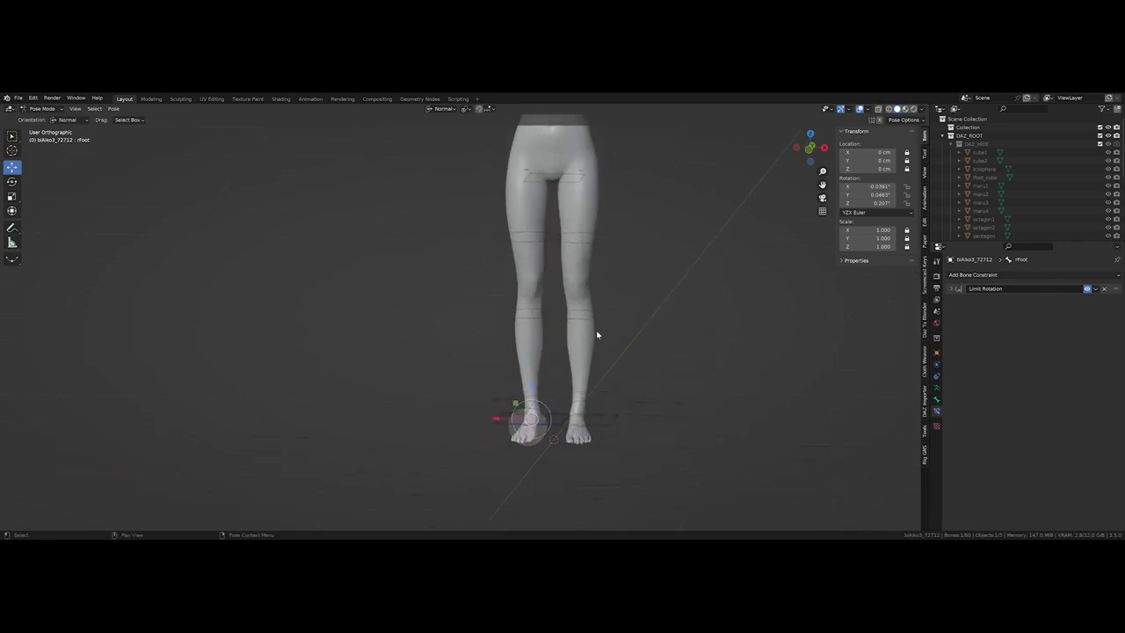
# - Delete the lShin_IK and rShin_IK constraints from the left and right shin bones
pyautogui.click(595, 325)
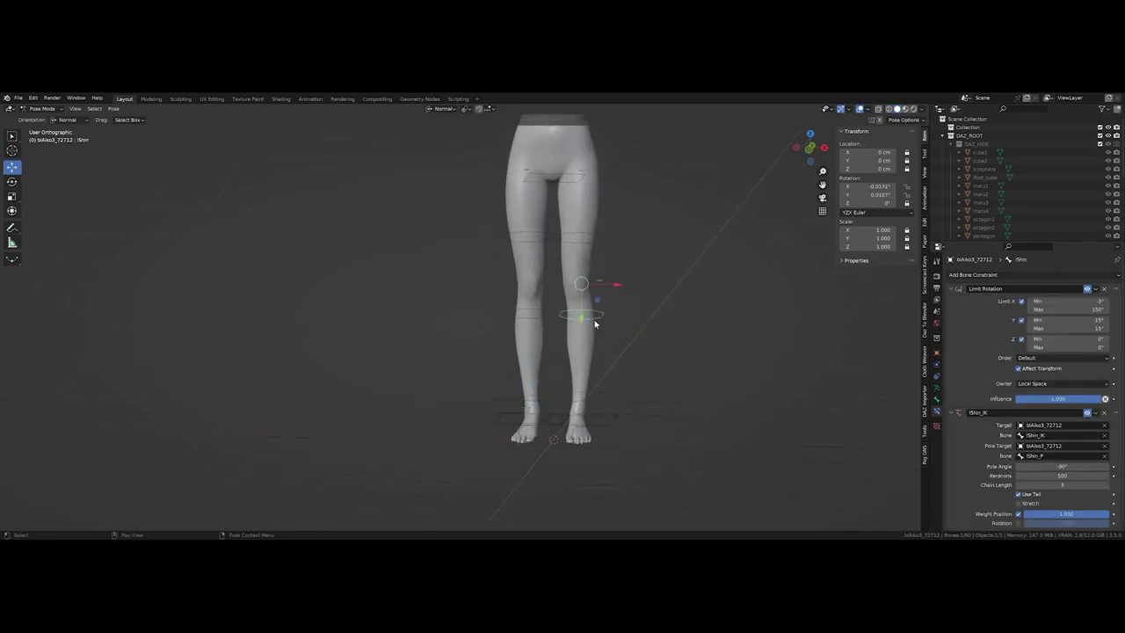
pyautogui.click(1105, 413)
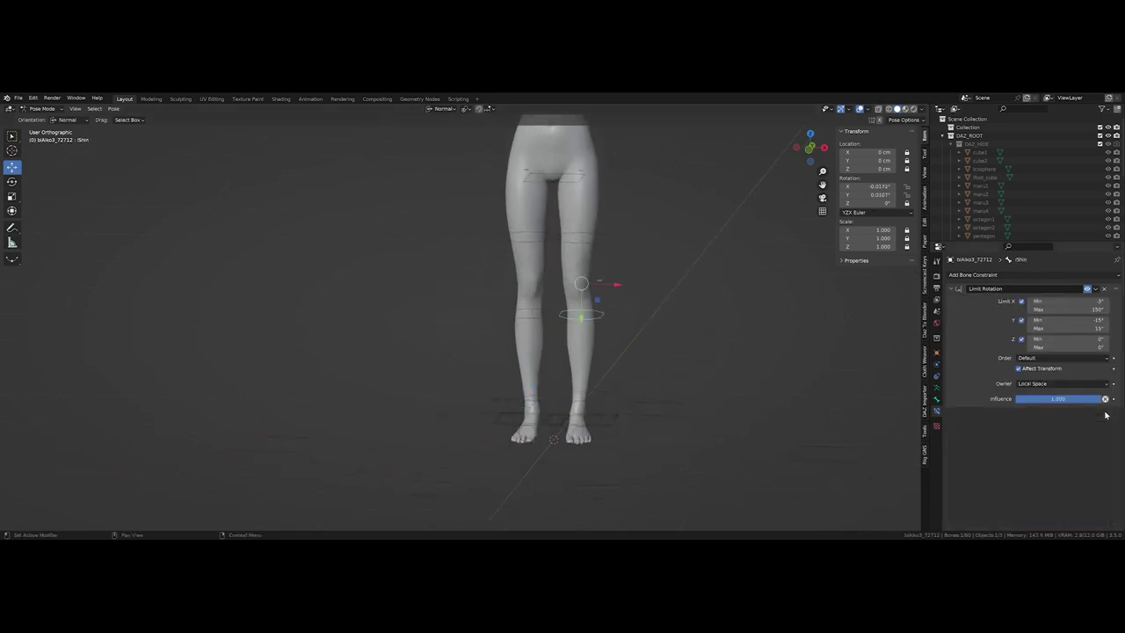
pyautogui.click(550, 316)
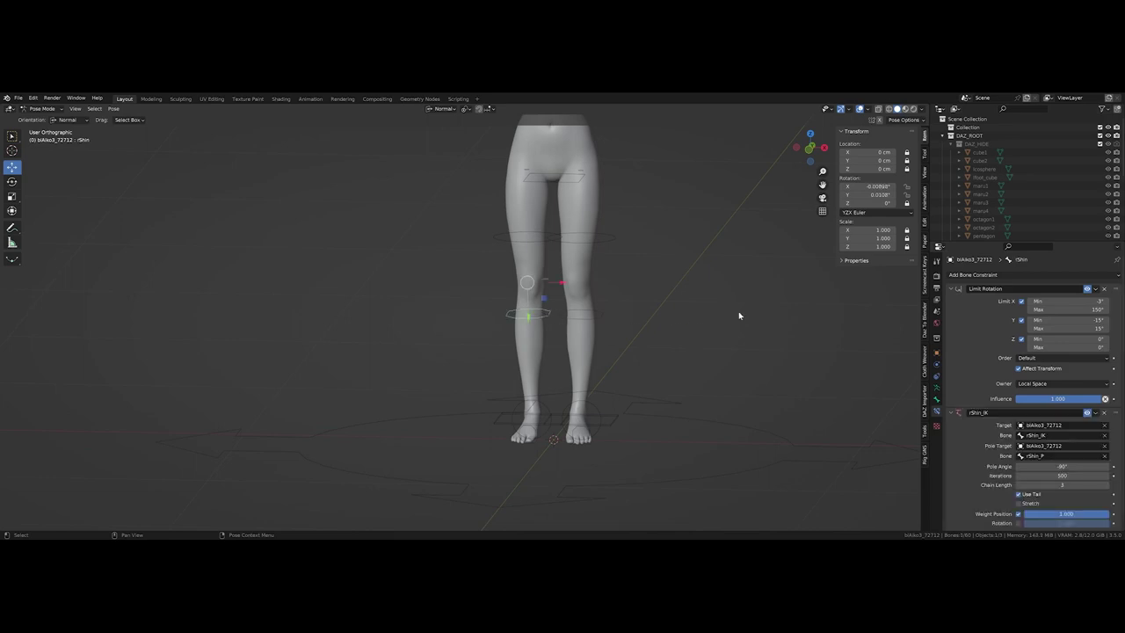
pyautogui.click(1105, 413)
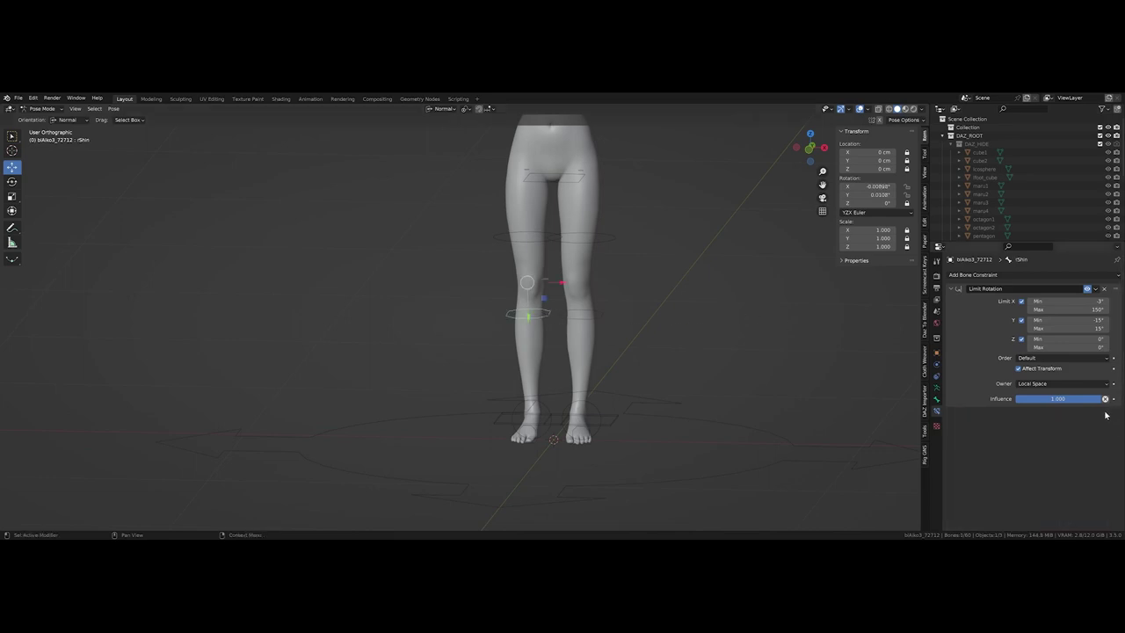
pyautogui.click(599, 415)
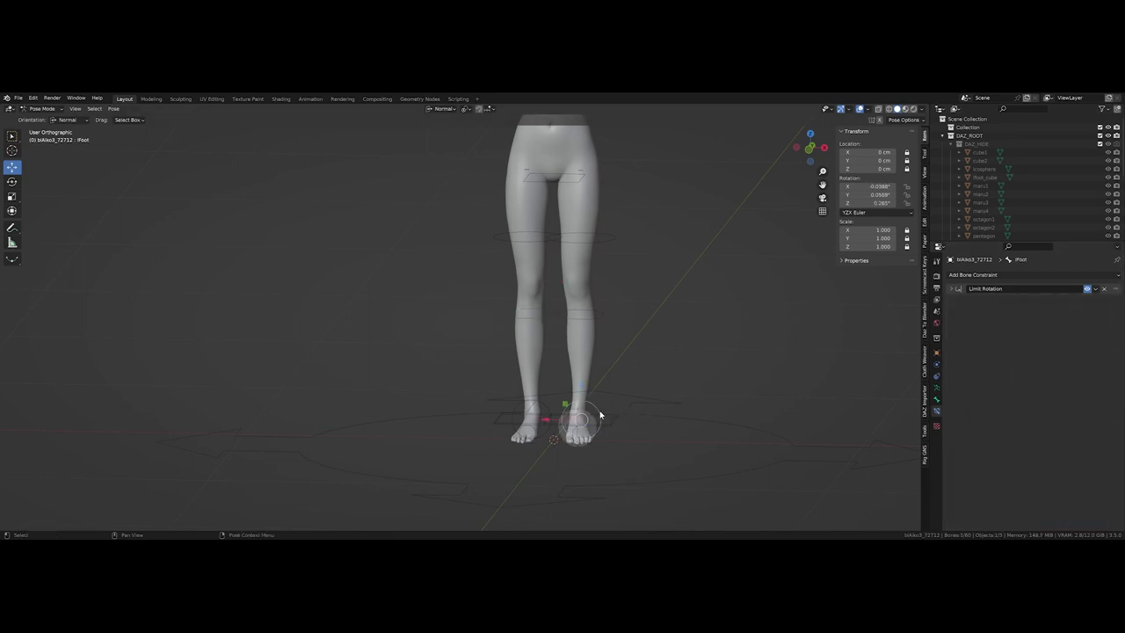
# - Add an IK constraint to lFoot targeting blAiko3_72712's lShin_IK bone, chain length 3
pyautogui.click(1002, 275)
pyautogui.click(1038, 318)
pyautogui.click(1038, 323)
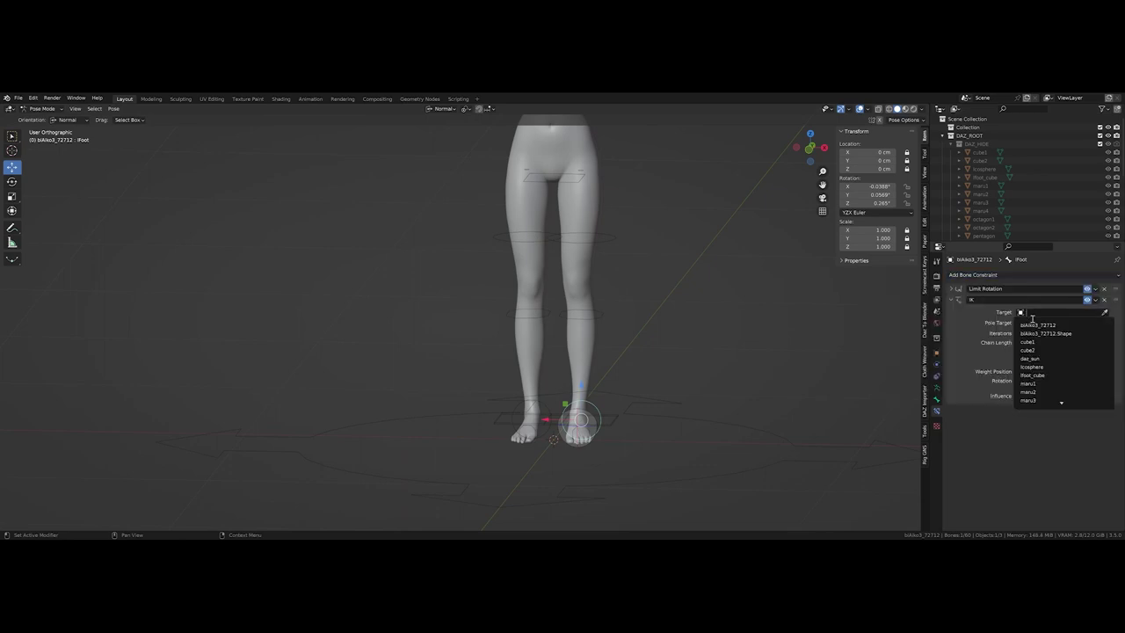
pyautogui.click(1029, 322)
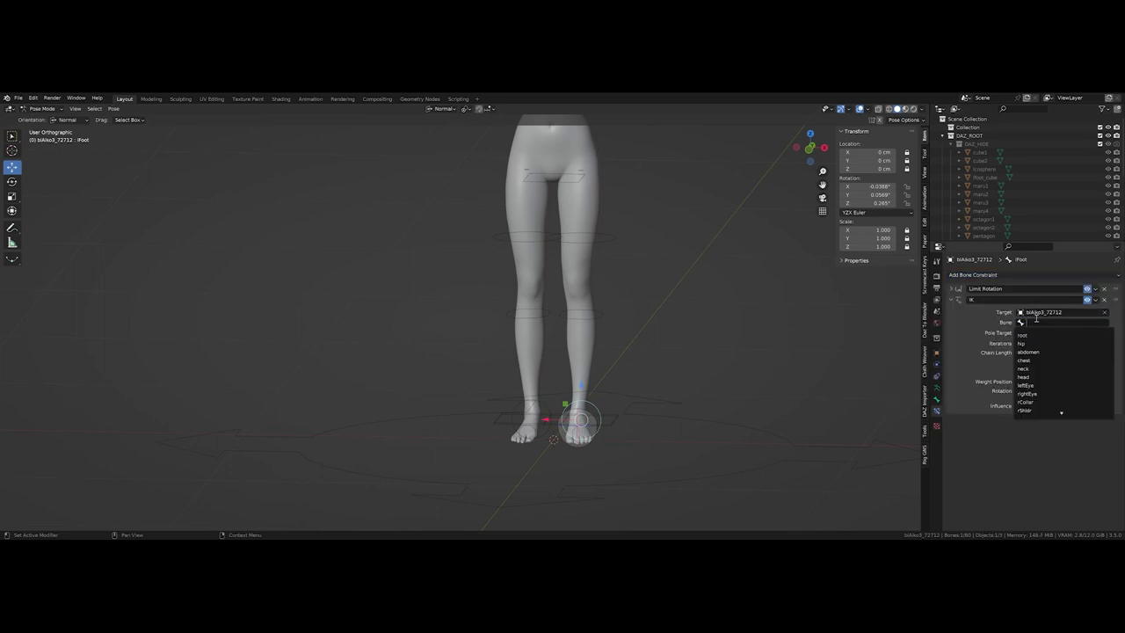
pyautogui.write('IK')
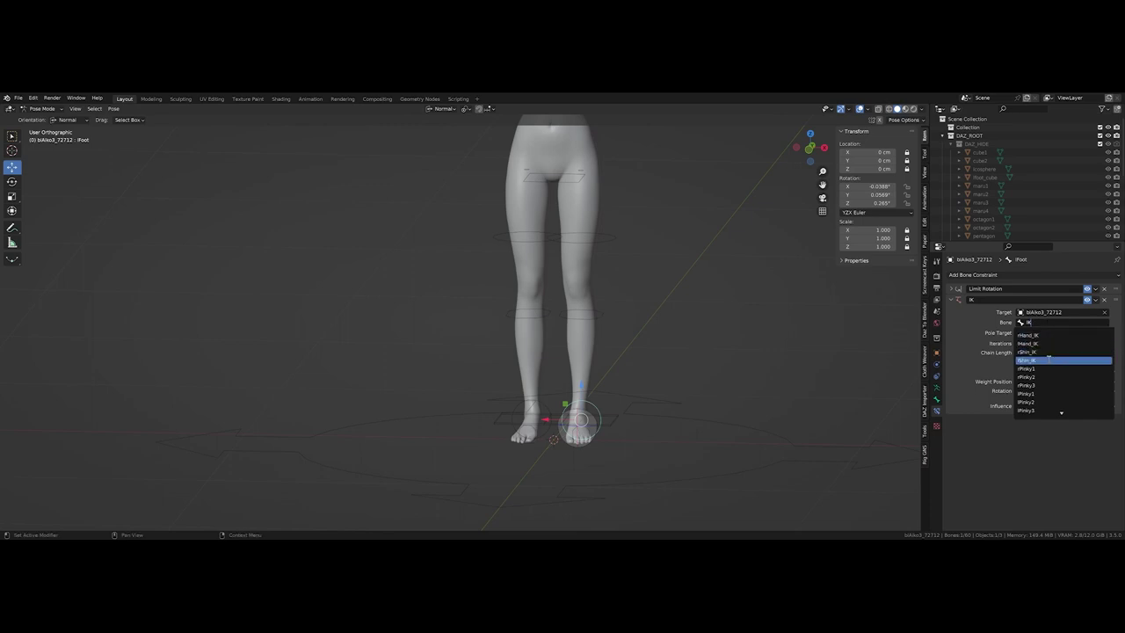
pyautogui.click(1049, 360)
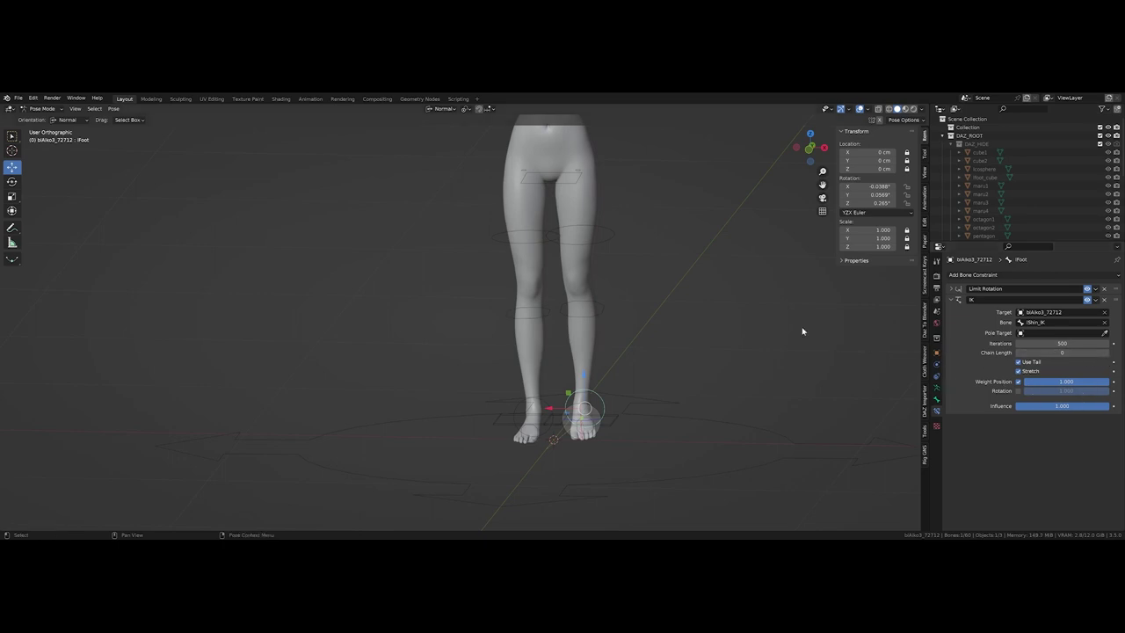
pyautogui.moveTo(802, 329); pyautogui.dragTo(705, 293, button='middle')
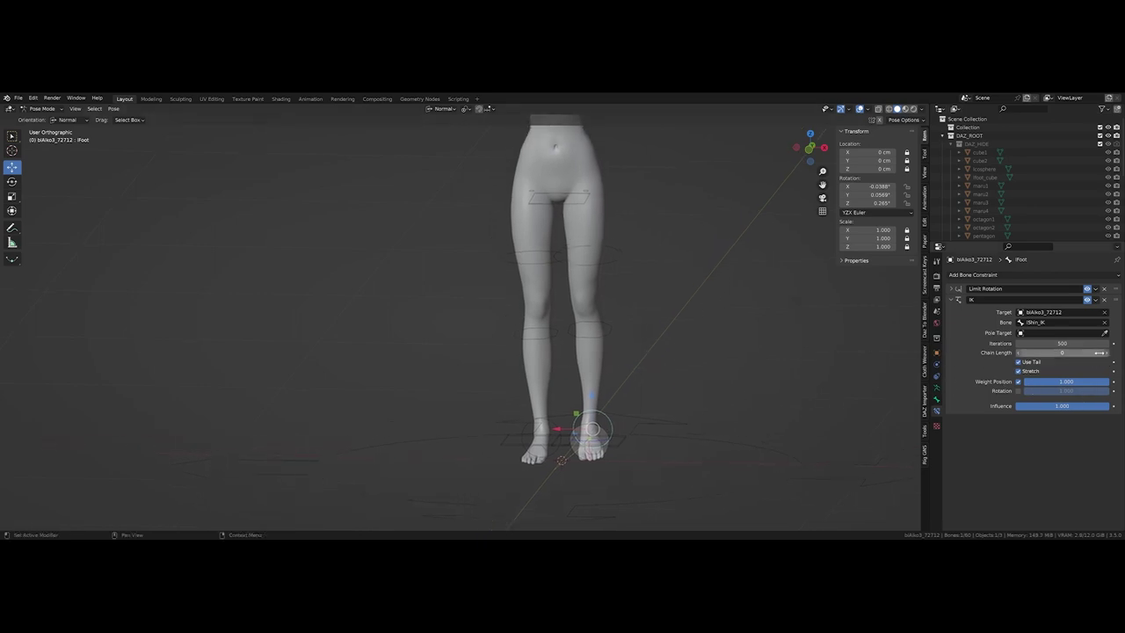
pyautogui.click(1107, 353)
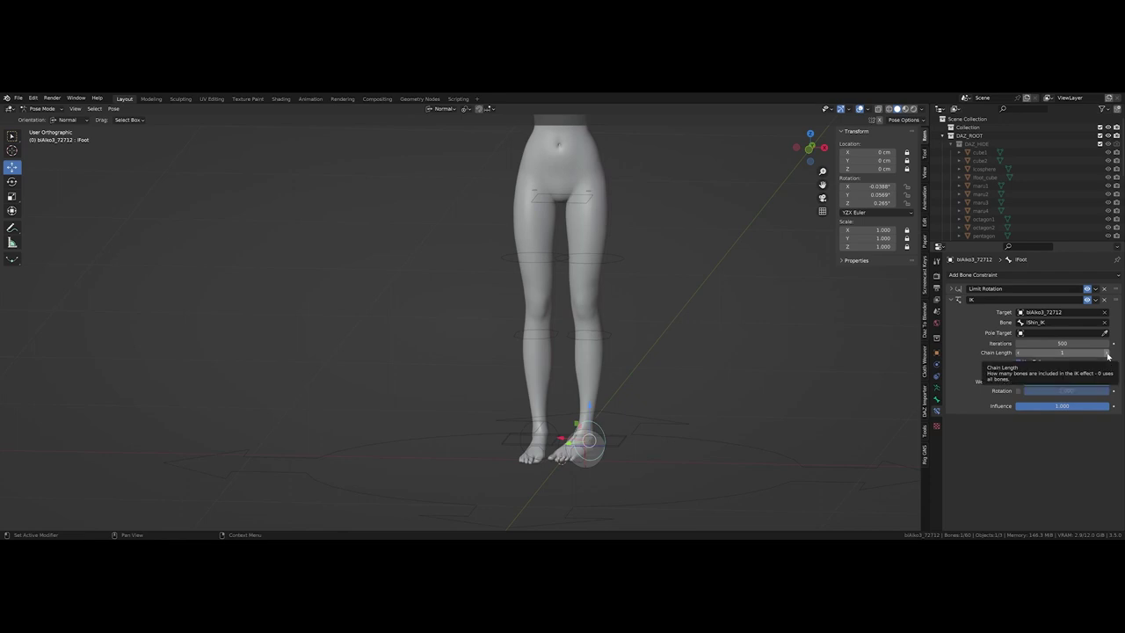
pyautogui.click(1107, 353)
pyautogui.click(1108, 353)
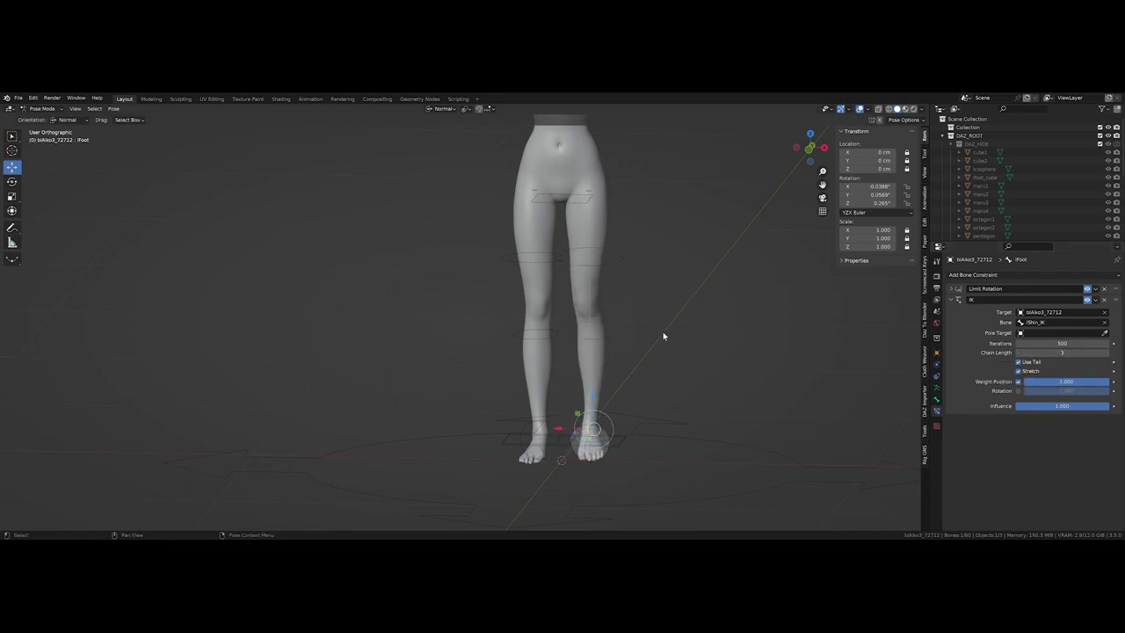
# - Copy the foot IK constraint to rFoot and retarget it to the rShin_IK bone
pyautogui.click(523, 431)
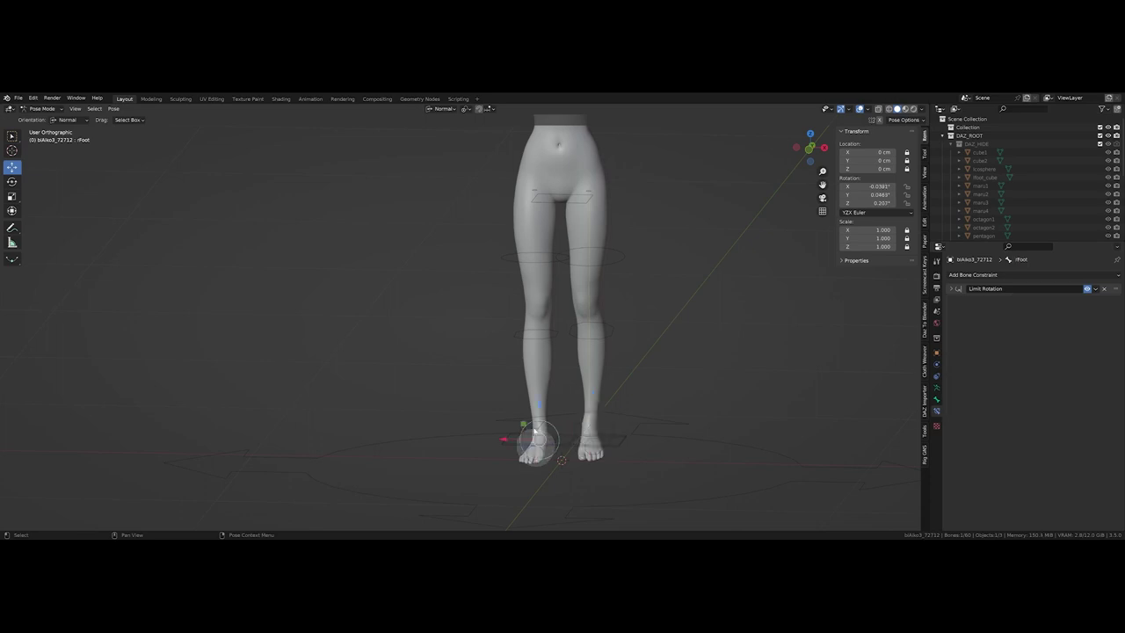
pyautogui.keyDown('shift'); pyautogui.click(612, 424); pyautogui.keyUp('shift')
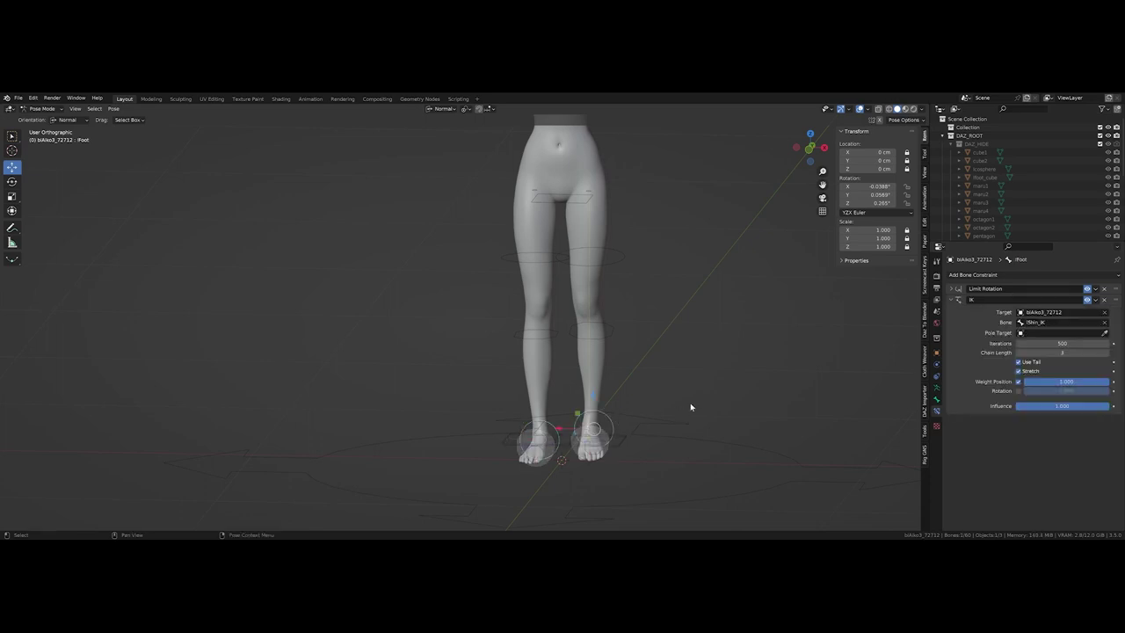
pyautogui.click(1095, 301)
pyautogui.click(1075, 326)
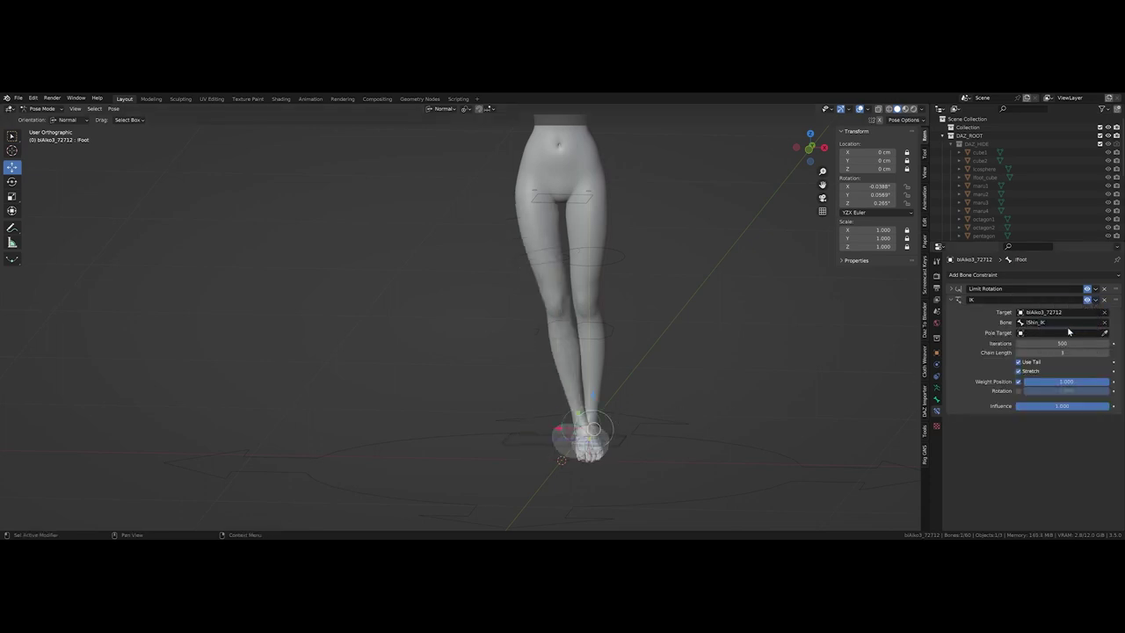
pyautogui.click(567, 414)
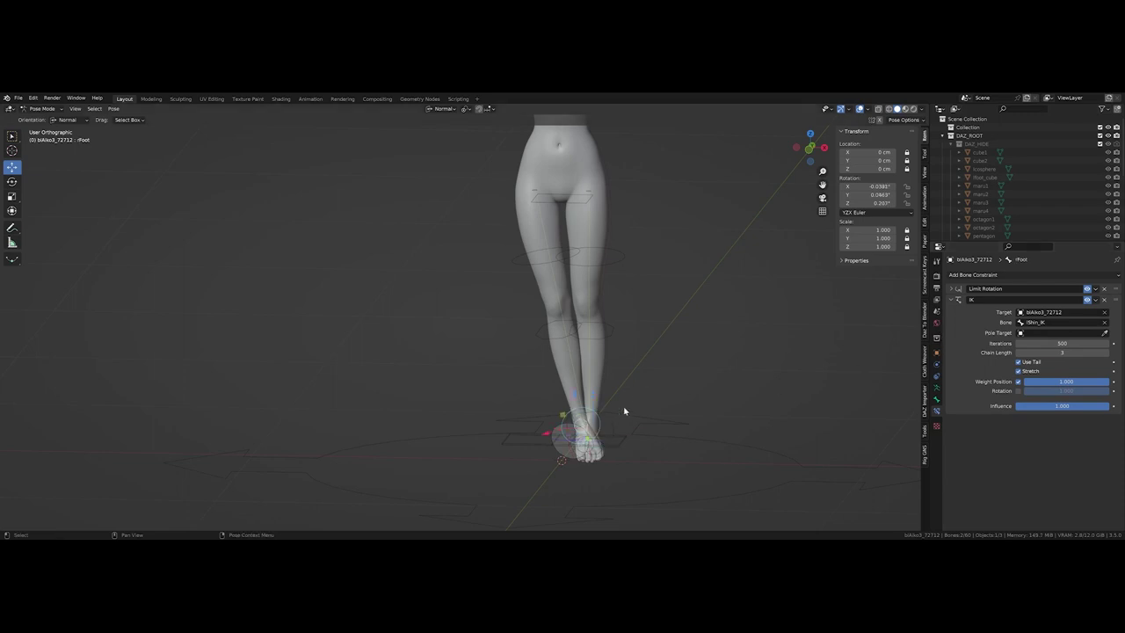
pyautogui.click(1034, 322)
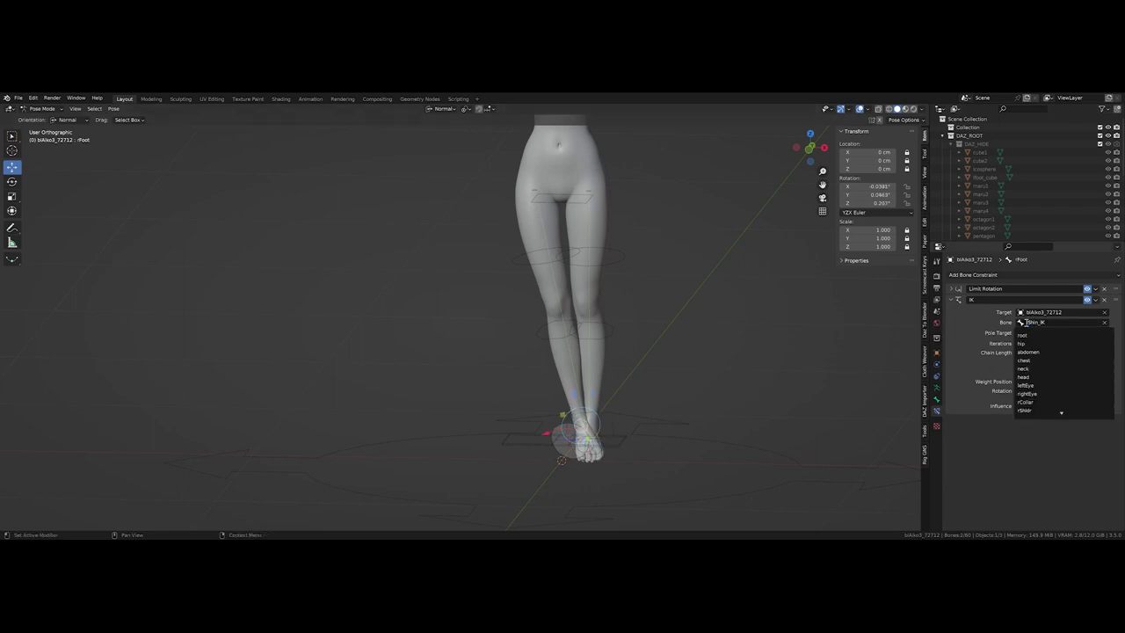
pyautogui.write('r')
pyautogui.click(1107, 311)
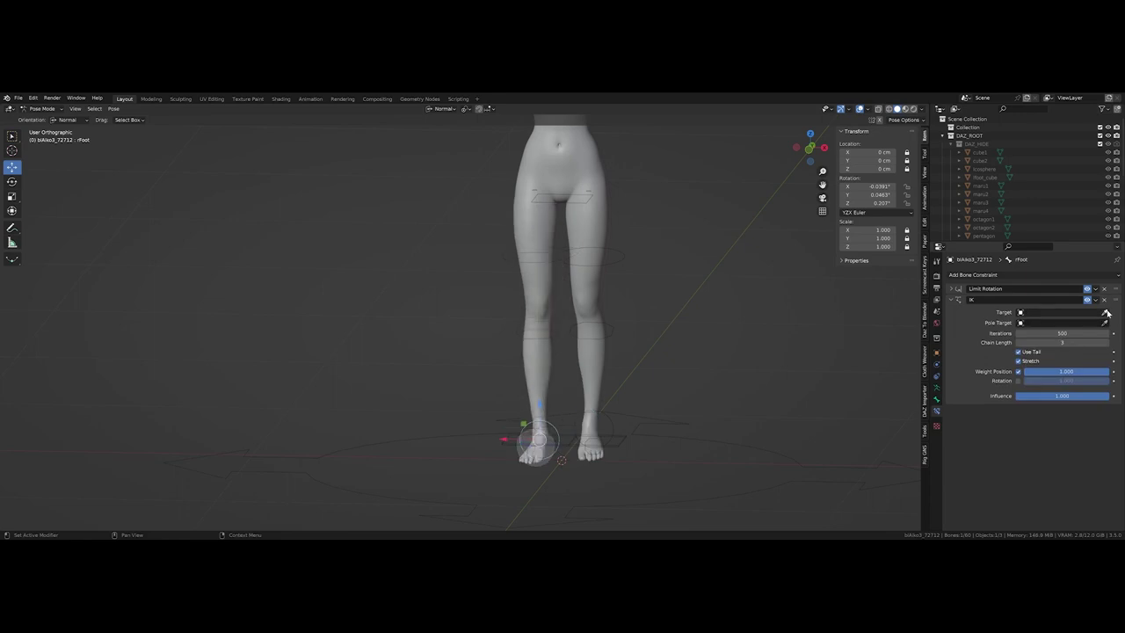
pyautogui.click(693, 339)
# - Test the left foot IK control by moving it, then cancel the move
pyautogui.moveTo(663, 360); pyautogui.dragTo(625, 376, button='middle')
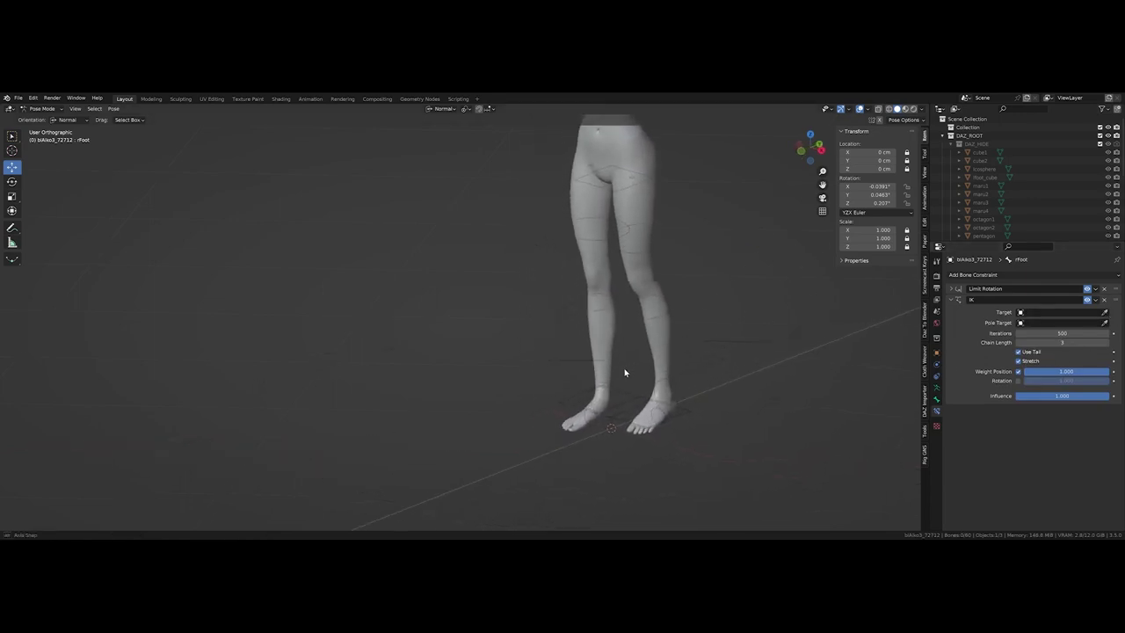
pyautogui.click(682, 393)
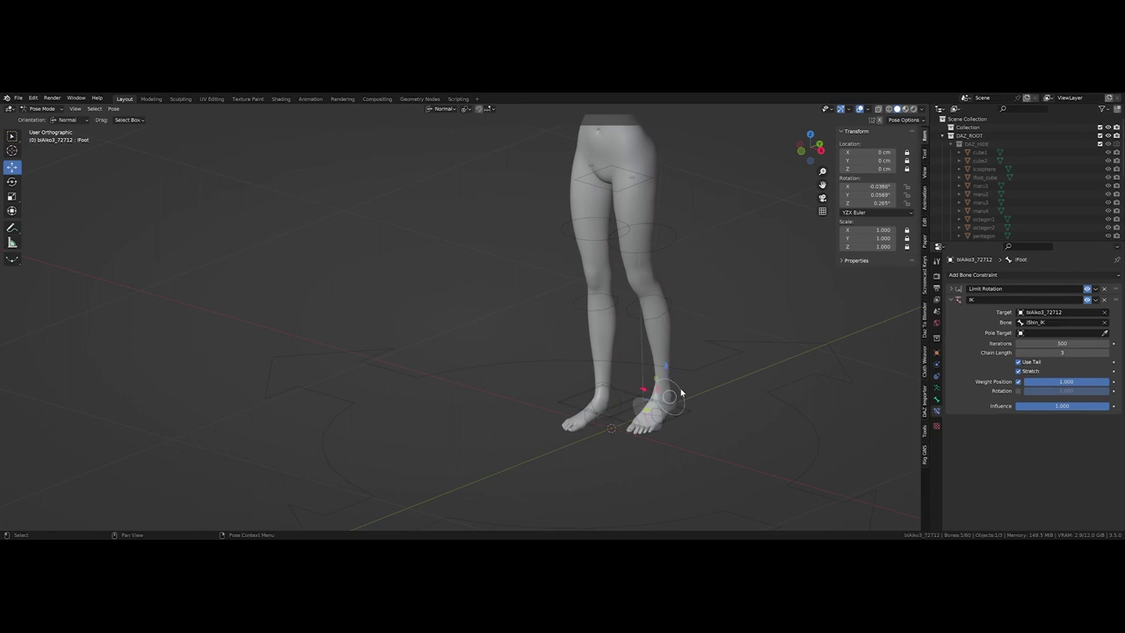
pyautogui.click(670, 421)
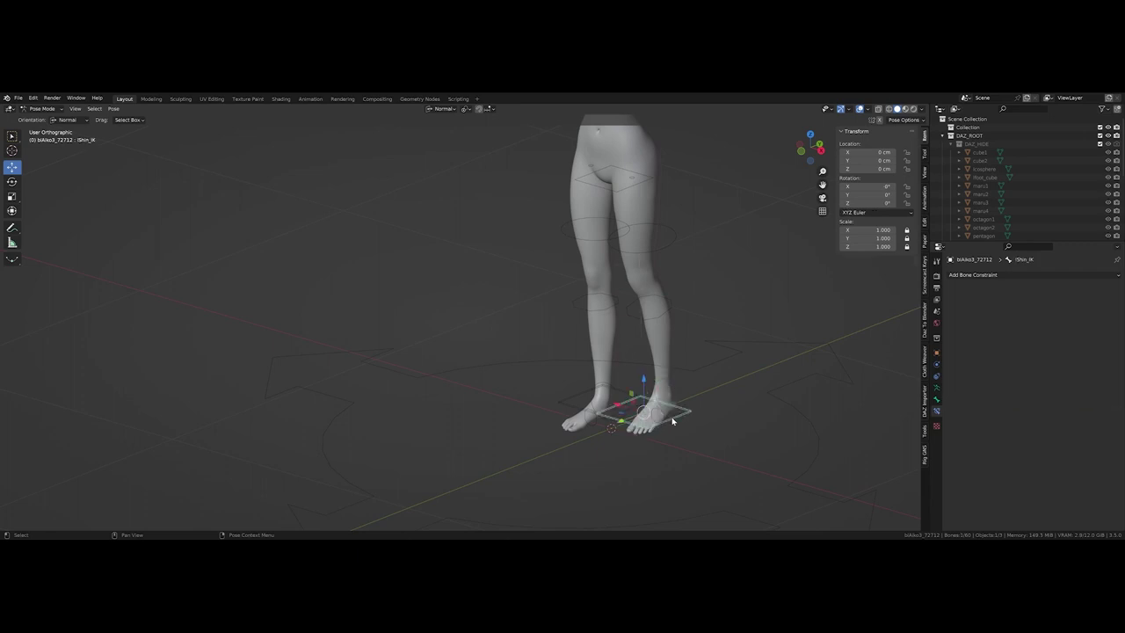
pyautogui.moveTo(651, 410); pyautogui.dragTo(680, 421)
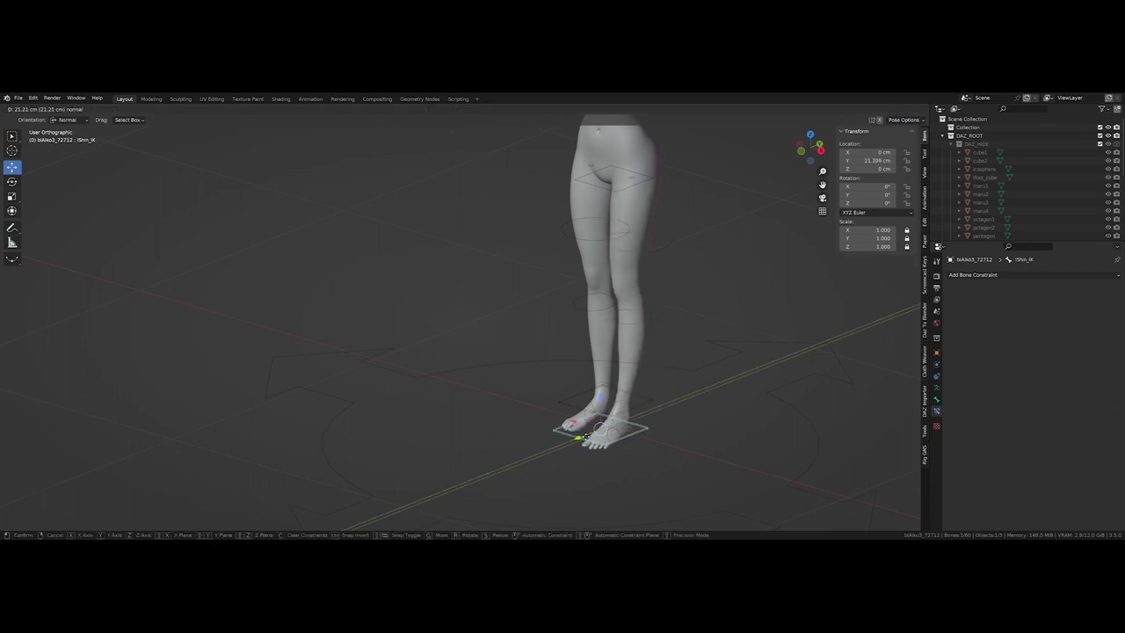
pyautogui.moveTo(679, 421); pyautogui.dragTo(650, 421, button='middle')
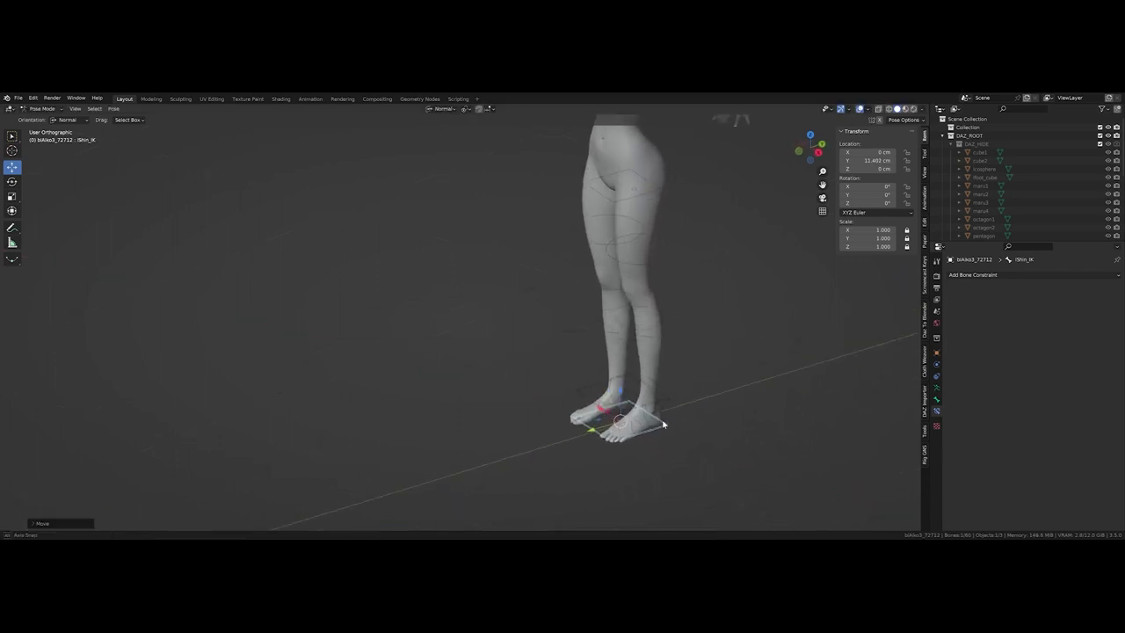
pyautogui.press('g')
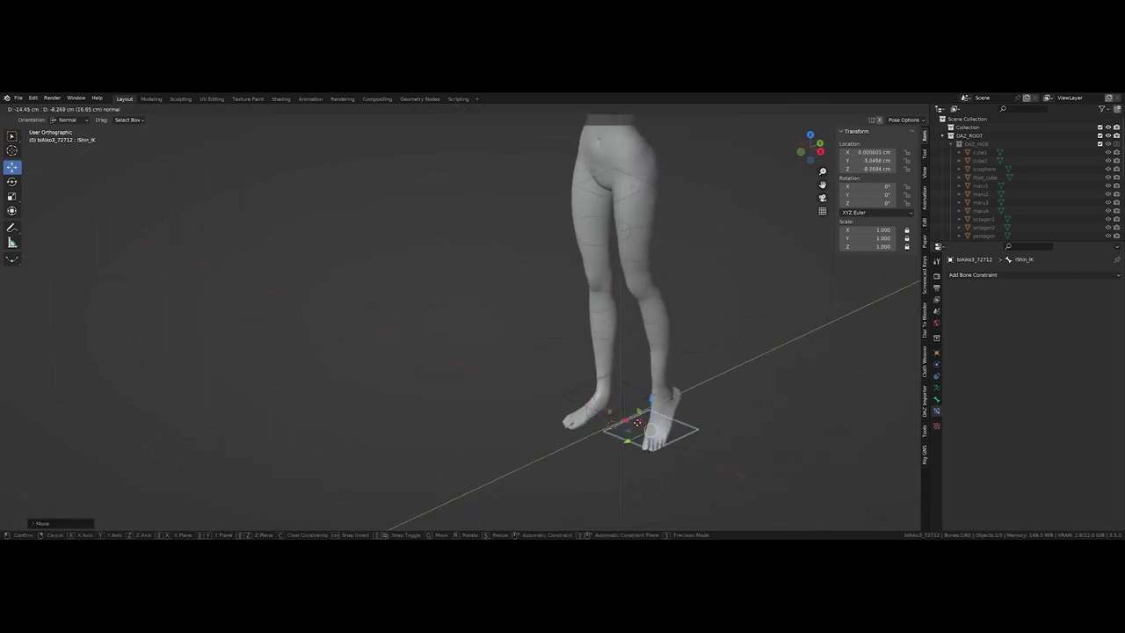
pyautogui.rightClick(679, 426)
# - Reset all bones to rest pose with Clear Transform > All, then hide unselected bones
pyautogui.hotkey('alt', 'a')
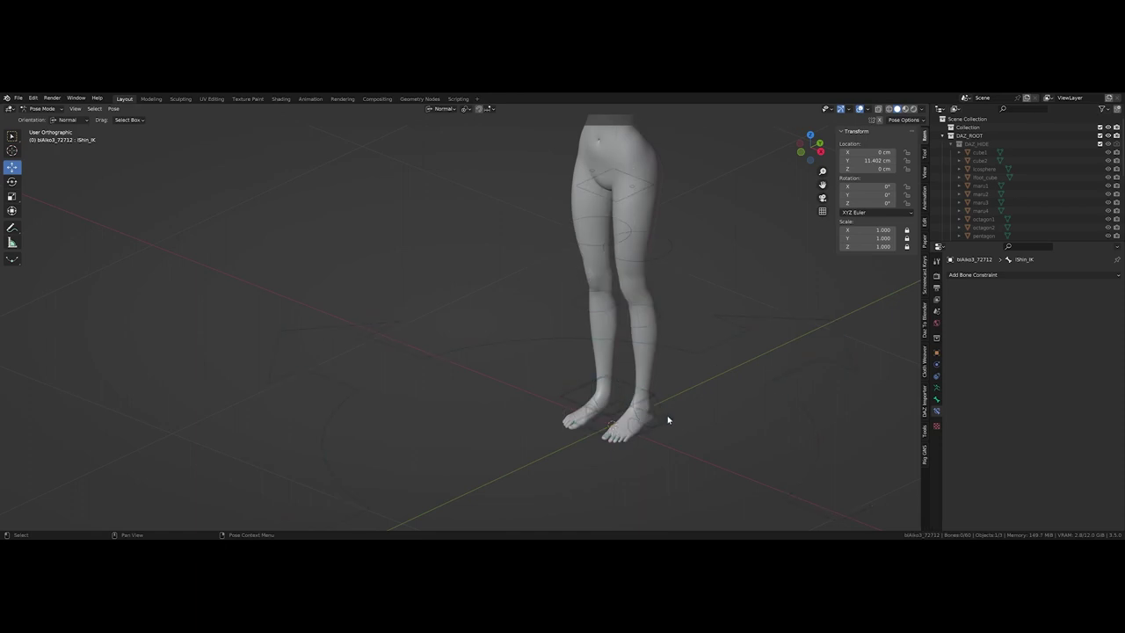
pyautogui.press('a')
pyautogui.press('q')
pyautogui.press('Escape')
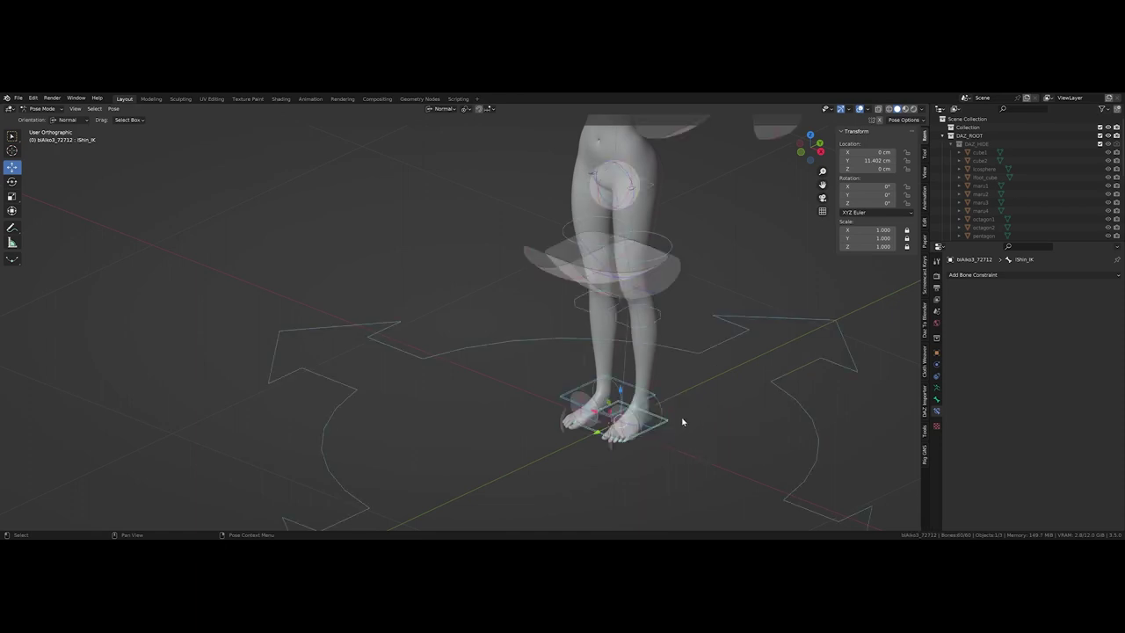
pyautogui.press('q')
pyautogui.click(711, 418)
pyautogui.scroll(-4, 705, 417)
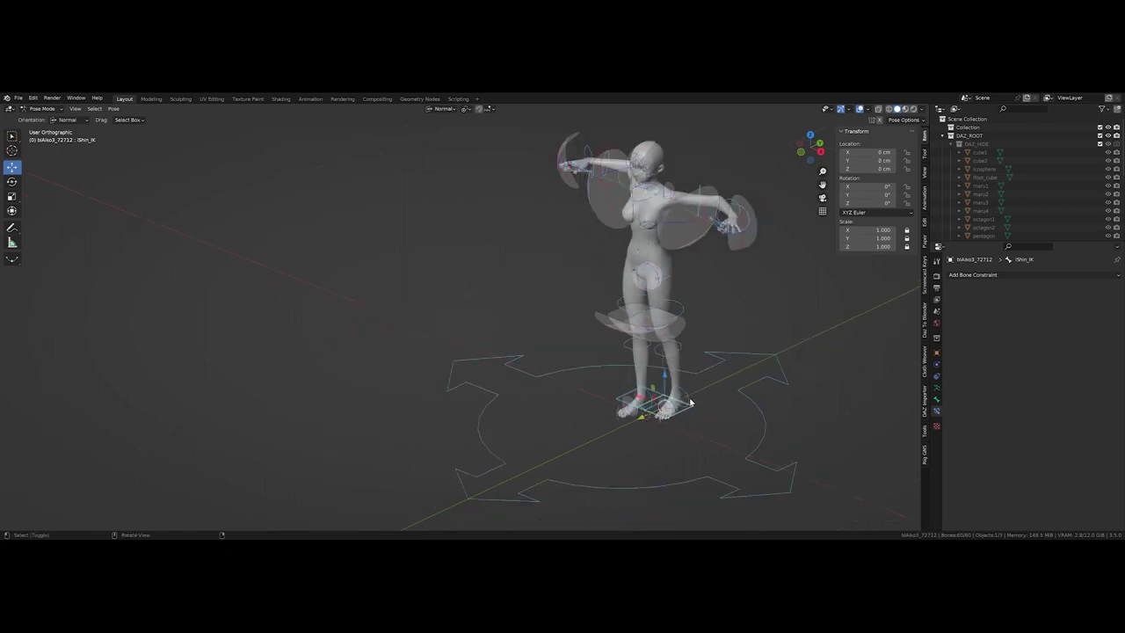
pyautogui.moveTo(705, 418); pyautogui.dragTo(751, 392, button='middle')
pyautogui.scroll(4, 648, 352)
pyautogui.moveTo(648, 353)
pyautogui.mouseDown(button='middle')
pyautogui.moveTo(673, 344)
pyautogui.moveTo(651, 350)
pyautogui.mouseUp(button='middle')
pyautogui.hotkey('shift', 'h')
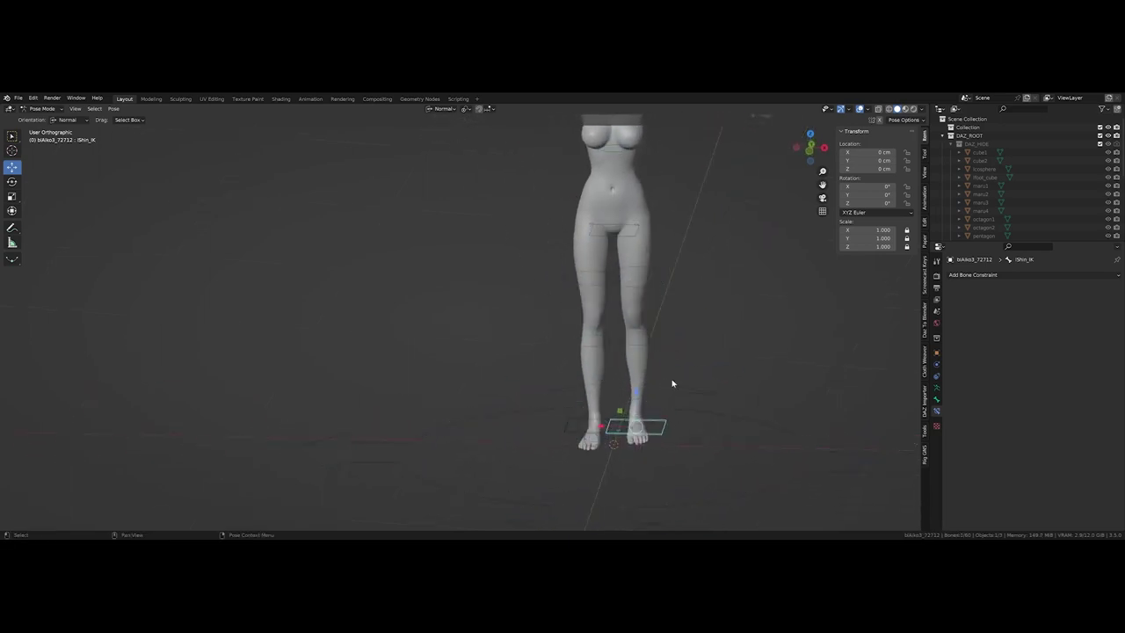
pyautogui.scroll(-2, 672, 383)
# - Turn off Use Tail in the lFoot bone's IK constraint
pyautogui.click(683, 430)
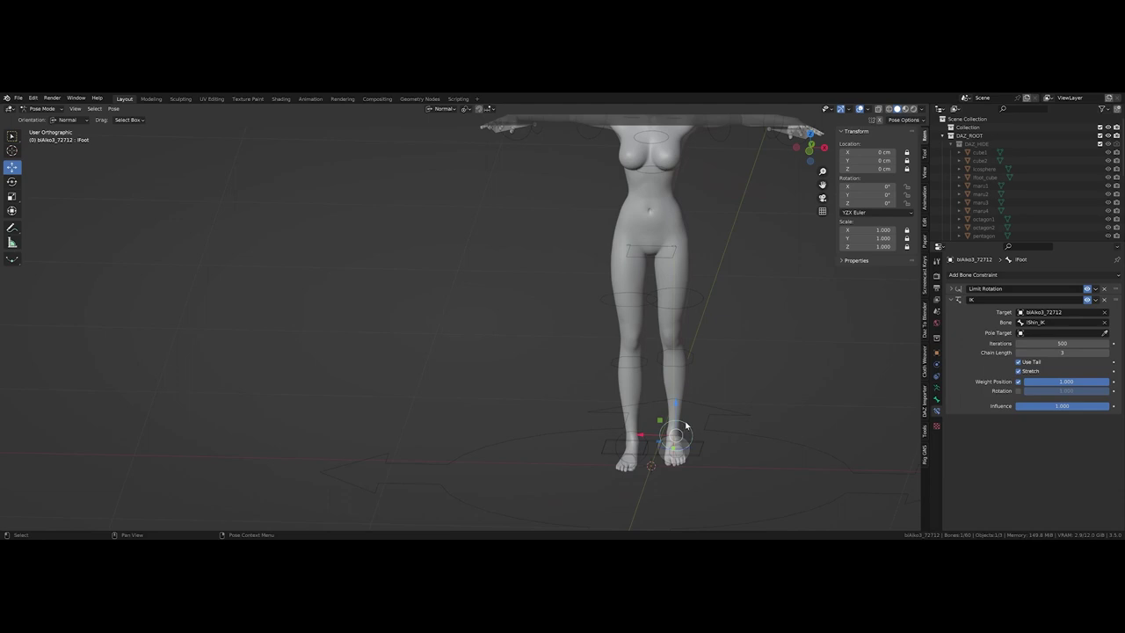
pyautogui.click(1029, 364)
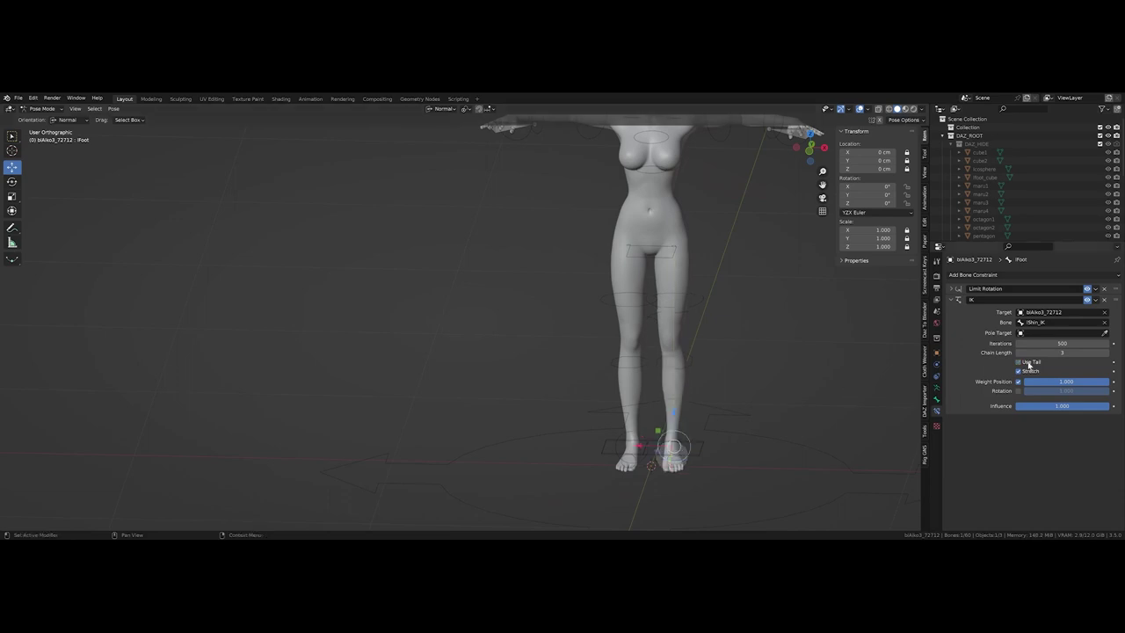
pyautogui.click(635, 435)
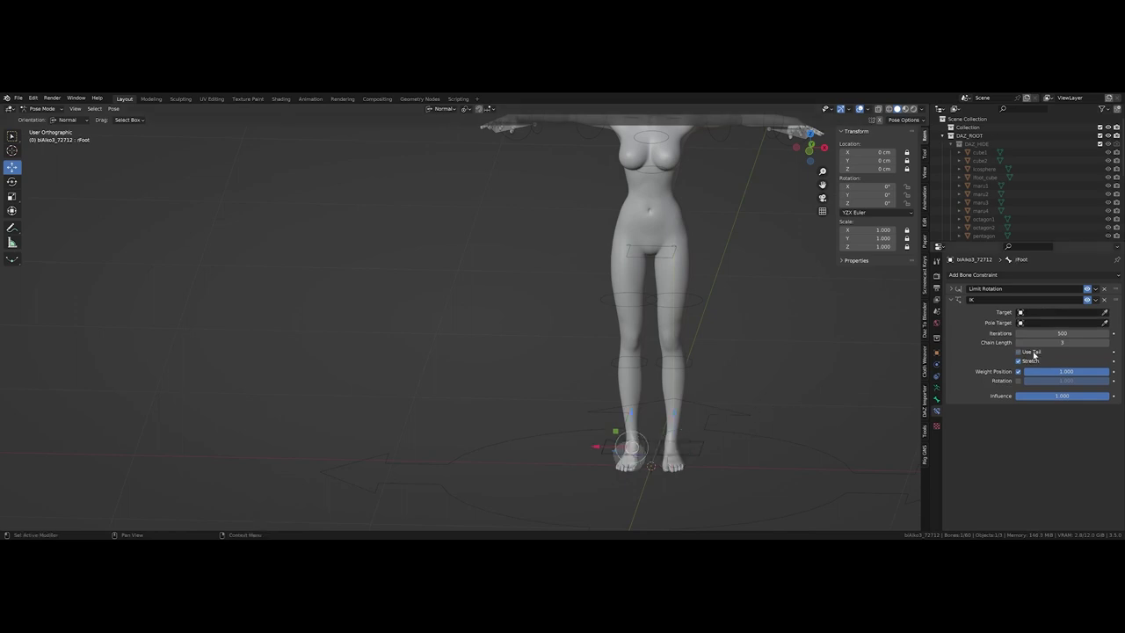
# - Raise the rShin_IK control slightly along Z to test the right leg IK
pyautogui.click(697, 453)
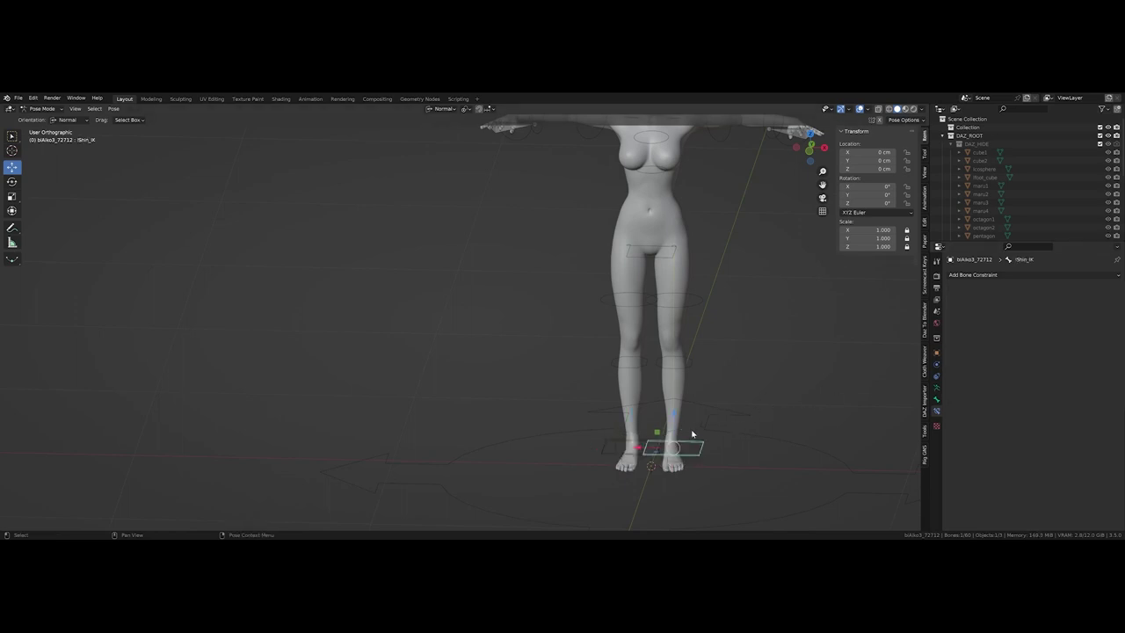
pyautogui.press('g')
pyautogui.press('z')
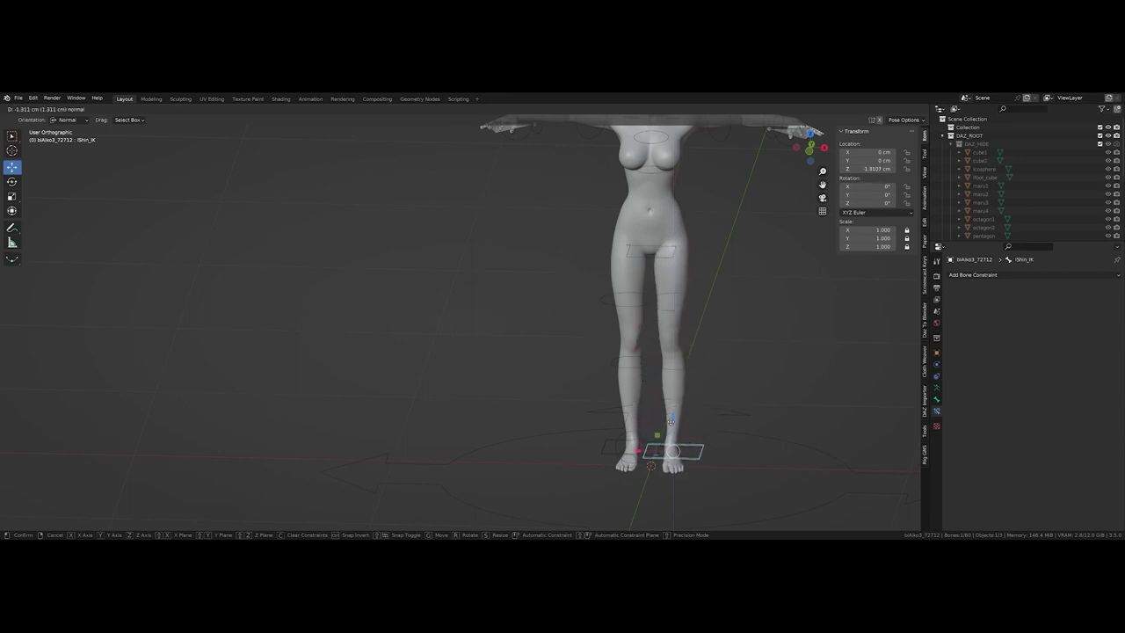
pyautogui.click(671, 422)
# - Raise the hip bone along Z to test the legs, then select the right foot bone
pyautogui.click(671, 258)
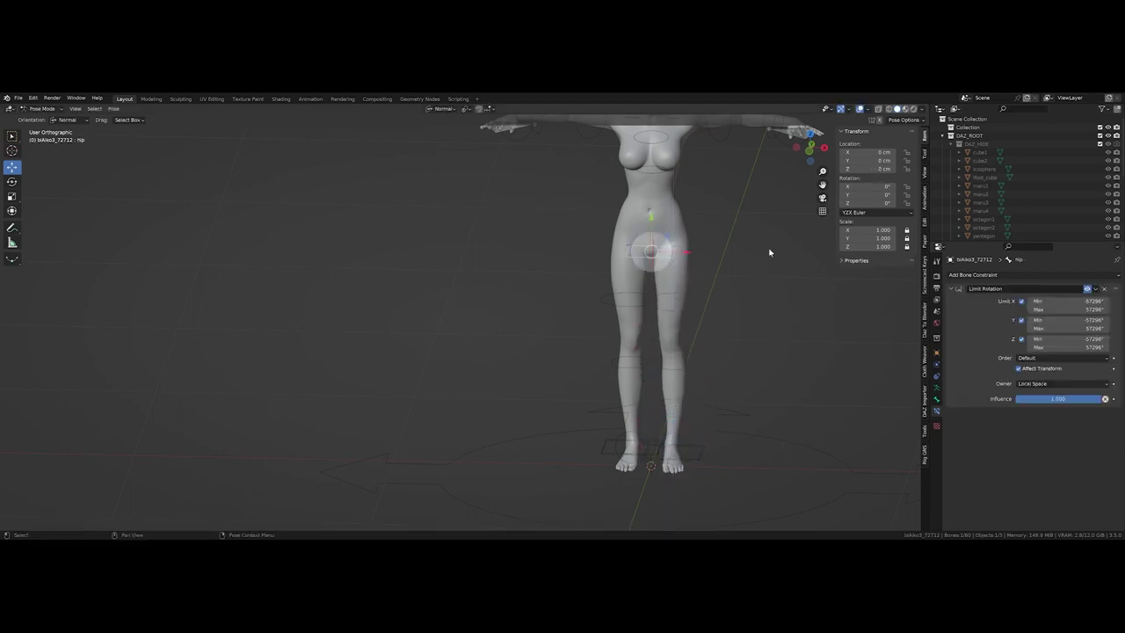
pyautogui.moveTo(770, 253); pyautogui.dragTo(621, 251, button='middle')
pyautogui.press('g')
pyautogui.press('z')
pyautogui.press('z')
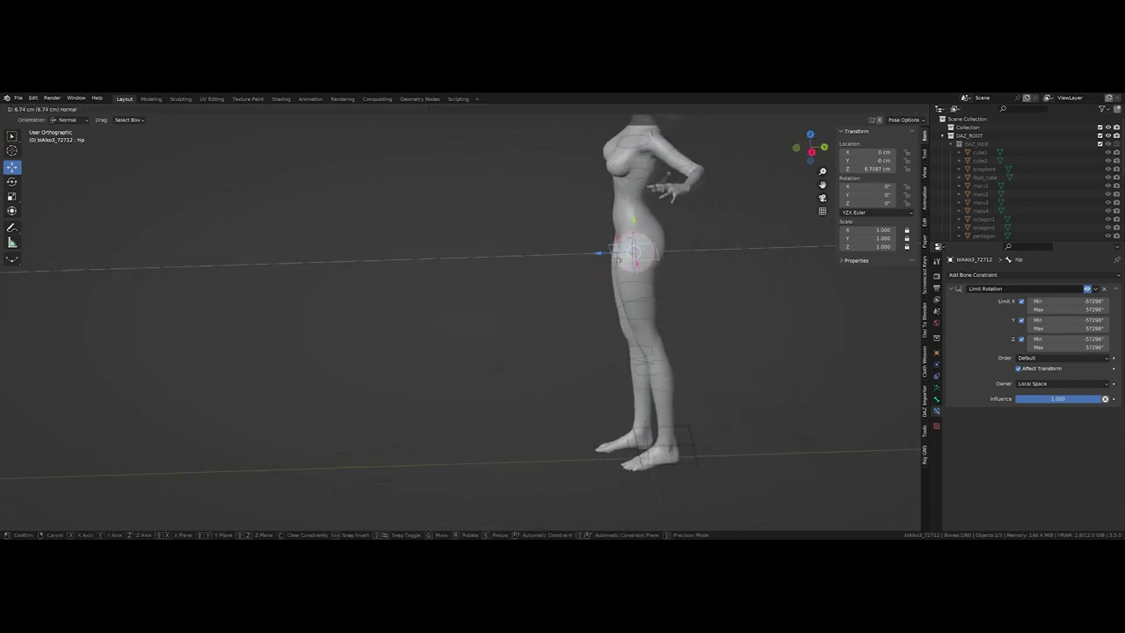
pyautogui.click(632, 313)
pyautogui.click(652, 428)
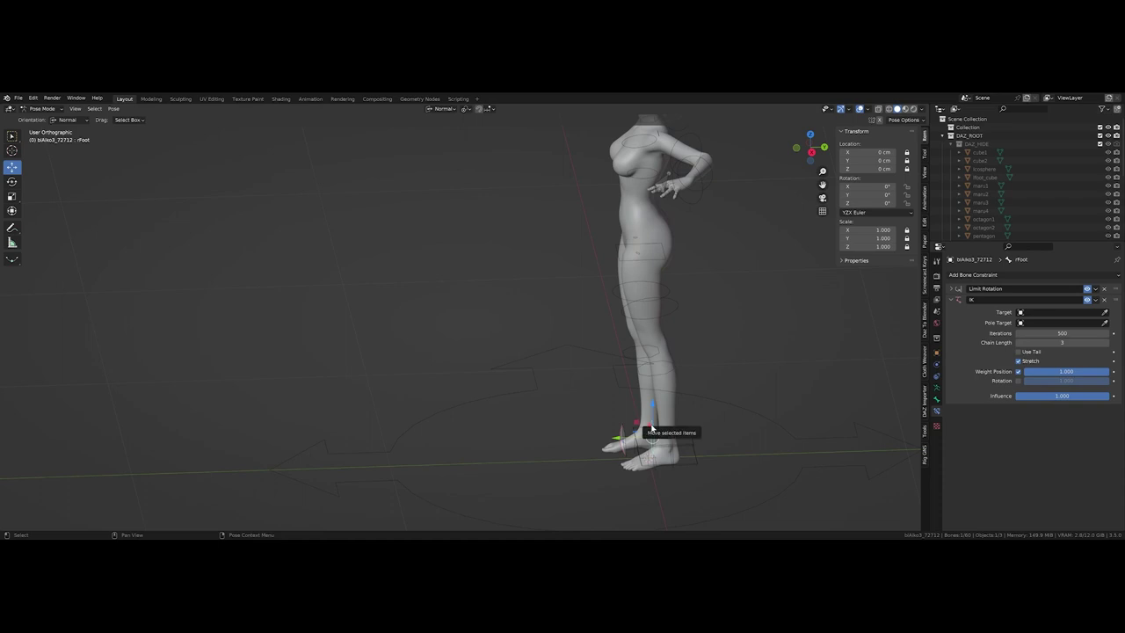
# - Set the right foot's IK target to armature blAiko3_72712, bone rShin_IK
pyautogui.click(1055, 312)
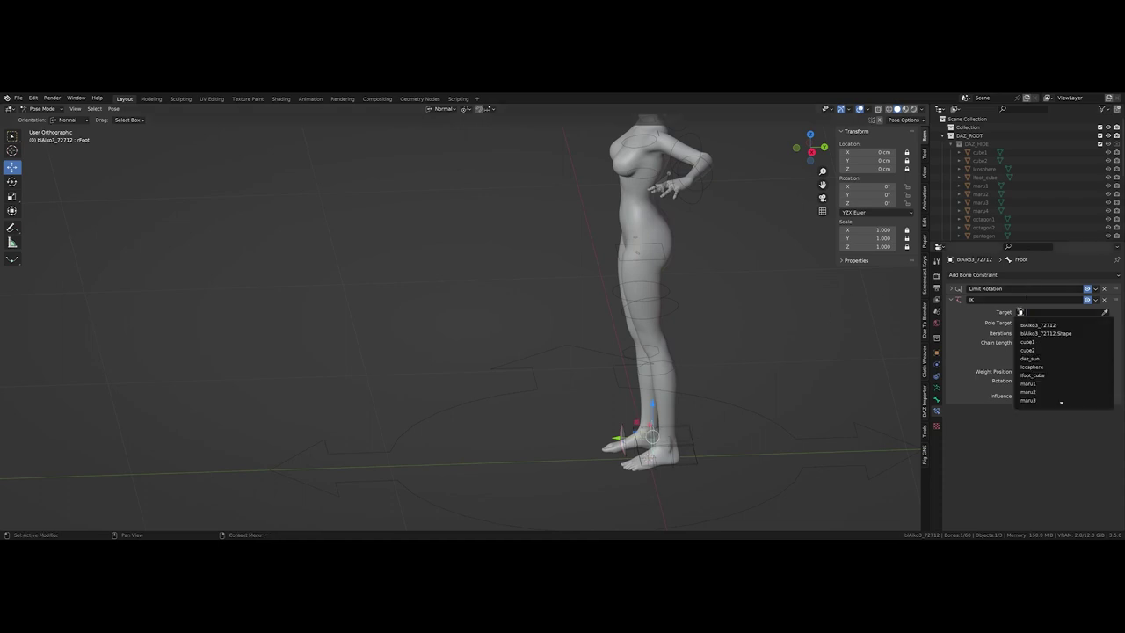
pyautogui.click(1047, 324)
pyautogui.click(1055, 322)
pyautogui.click(1035, 327)
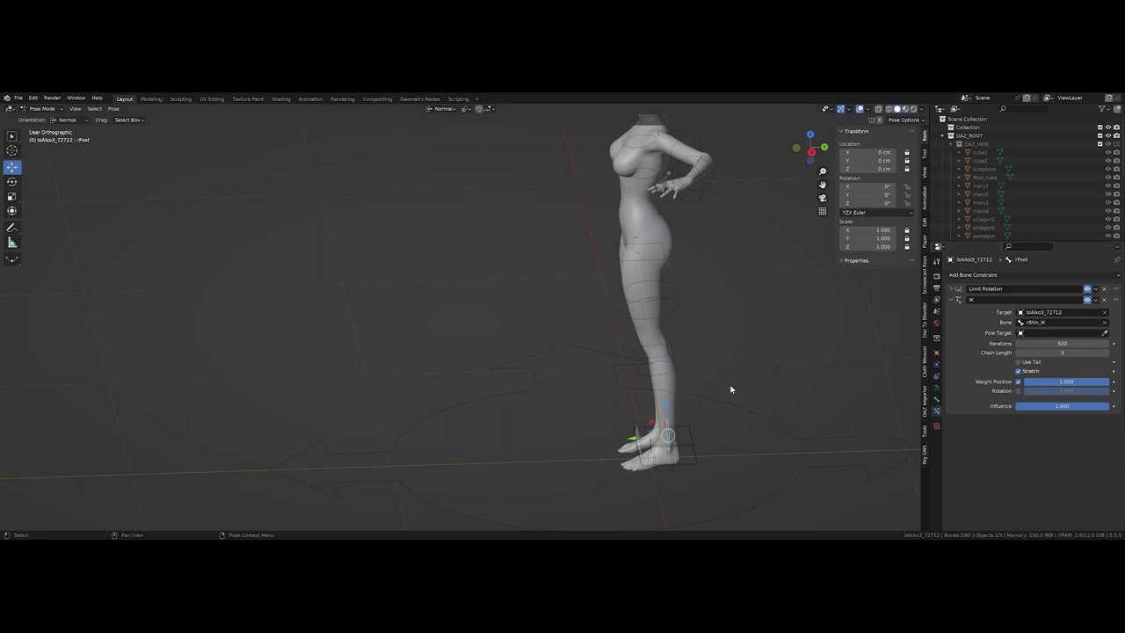
pyautogui.scroll(2, 725, 390)
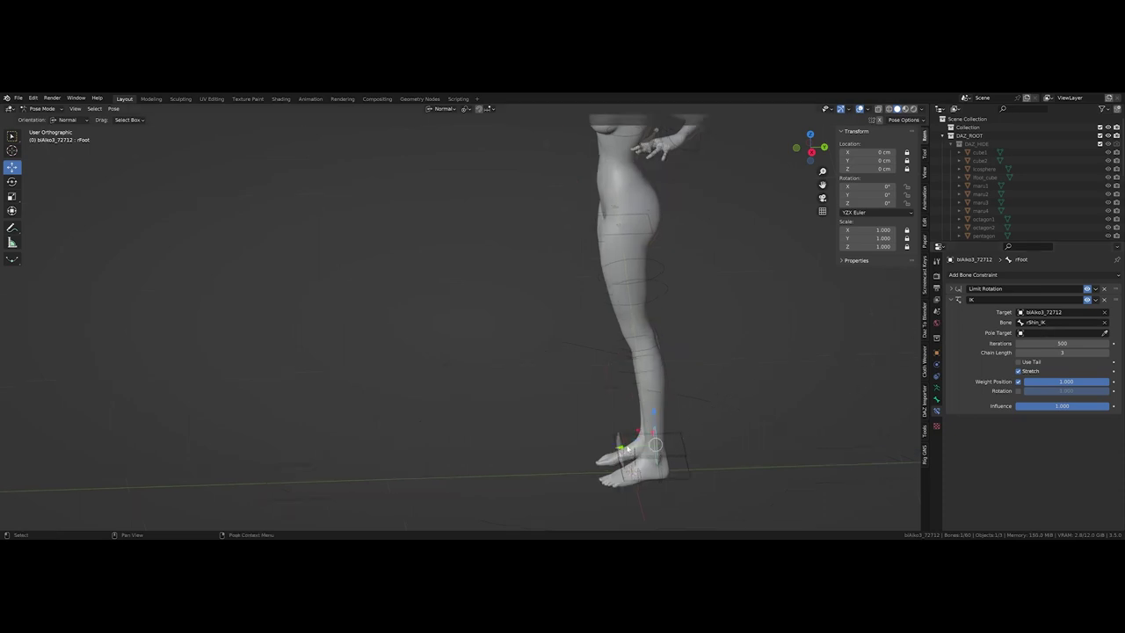
# - Lower the hip along Z, then start moving it back along Y to test both legs
pyautogui.click(686, 351)
pyautogui.click(650, 220)
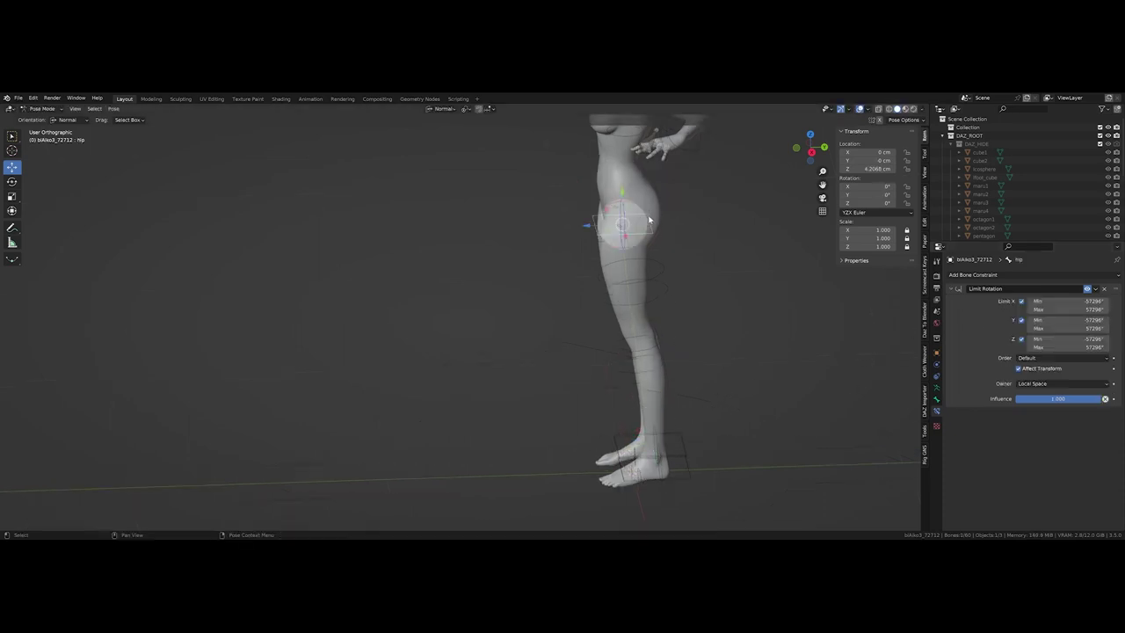
pyautogui.press('g')
pyautogui.press('z')
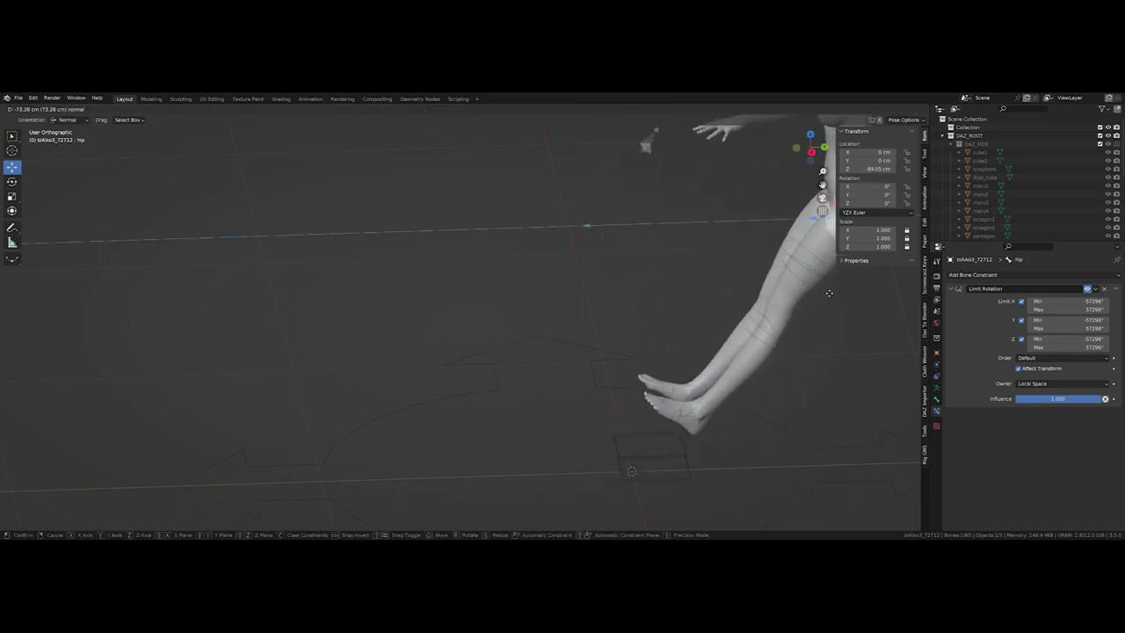
pyautogui.click(814, 308)
pyautogui.keyDown('shift'); pyautogui.moveTo(821, 309); pyautogui.dragTo(669, 296, button='middle'); pyautogui.keyUp('shift')
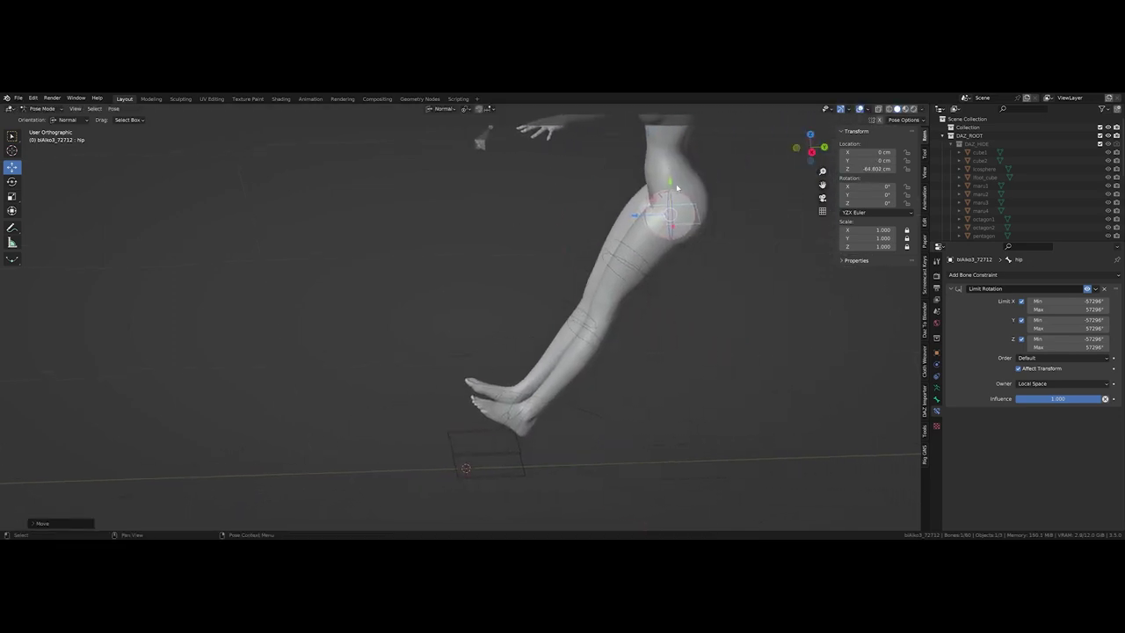
pyautogui.press('g')
pyautogui.press('y')
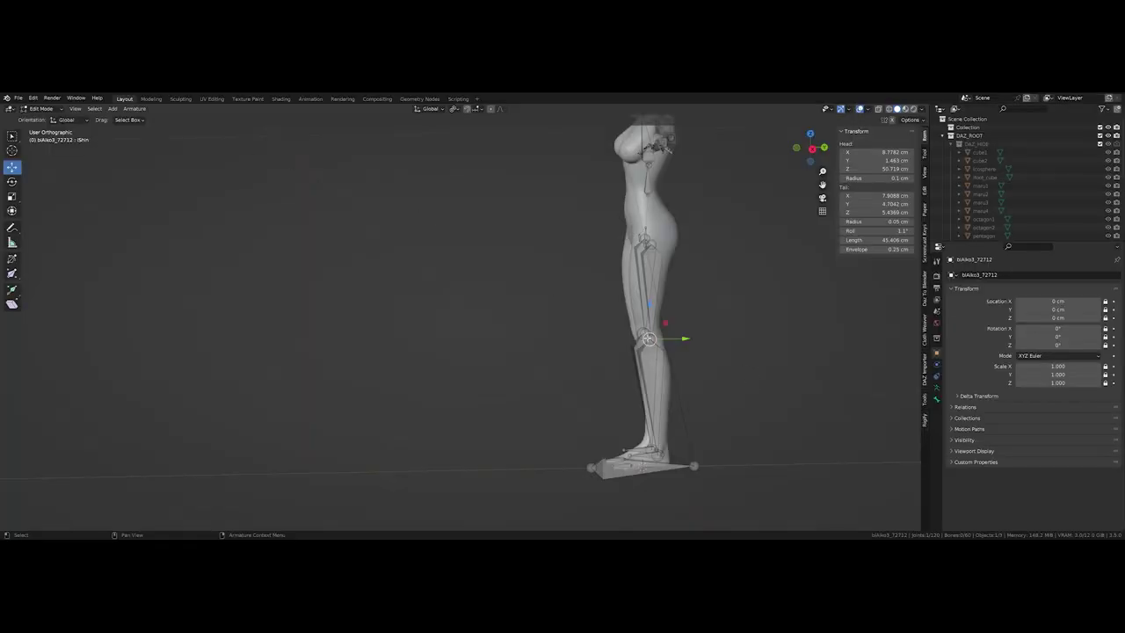
# - Extrude a spare bone from the knee and move it forward along Y
pyautogui.press('e')
pyautogui.press('y')
pyautogui.click(628, 340)
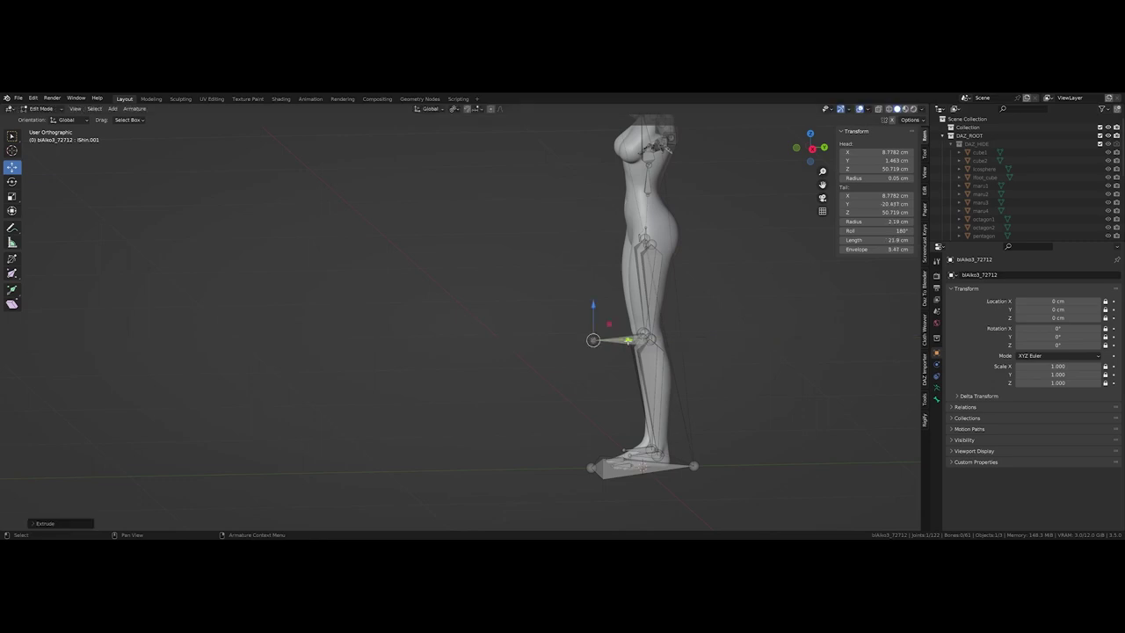
pyautogui.click(627, 340)
pyautogui.press('g')
pyautogui.press('y')
pyautogui.click(603, 342)
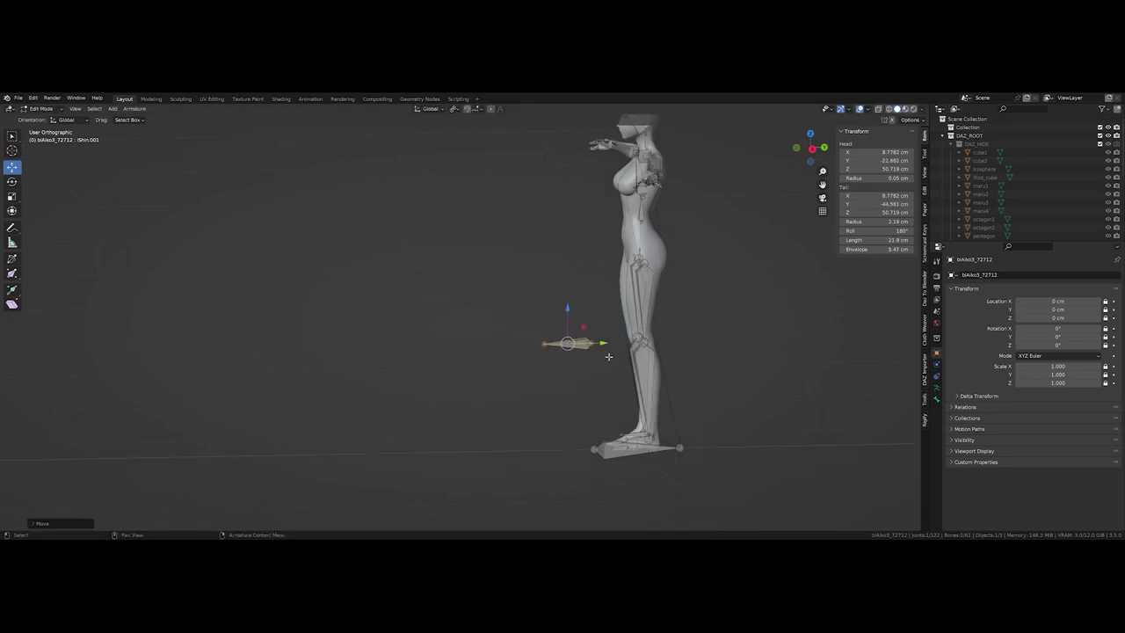
# - Parent the spare knee bone to root with Keep Offset
pyautogui.moveTo(603, 341); pyautogui.dragTo(663, 396, button='middle')
pyautogui.scroll(-2, 663, 397)
pyautogui.click(663, 397)
pyautogui.press('q')
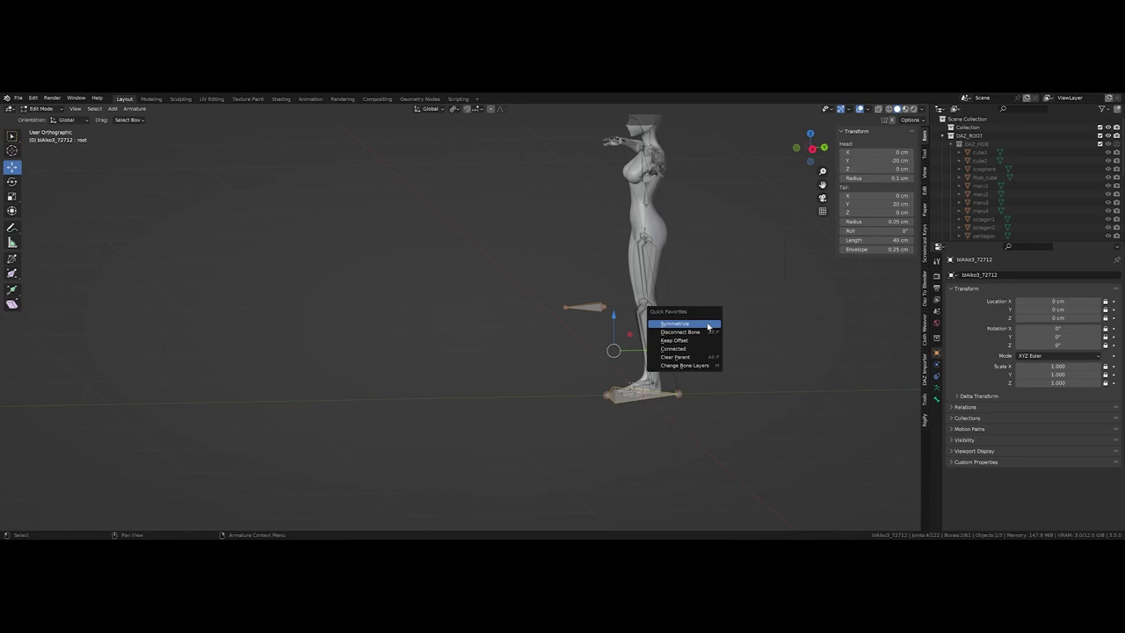
pyautogui.click(698, 340)
# - Rename the spare knee bone to Knee.Pole.L in Bone properties
pyautogui.moveTo(698, 339)
pyautogui.mouseDown(button='middle')
pyautogui.moveTo(650, 329)
pyautogui.moveTo(664, 325)
pyautogui.mouseUp(button='middle')
pyautogui.press('KP_1')
pyautogui.press('KP_3')
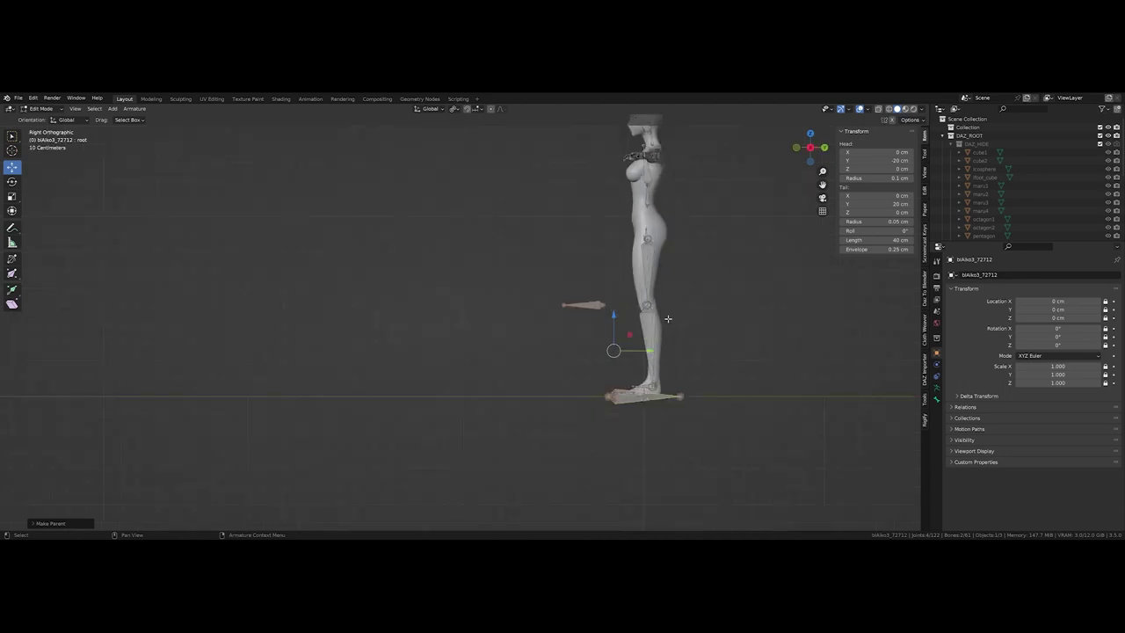
pyautogui.scroll(2, 670, 322)
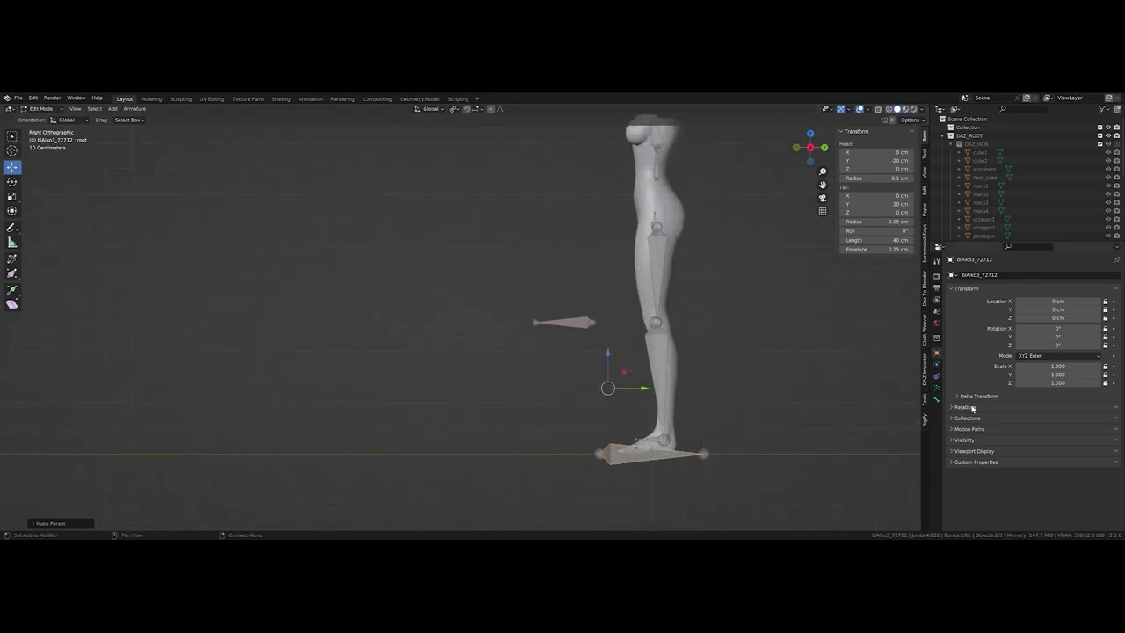
pyautogui.click(937, 399)
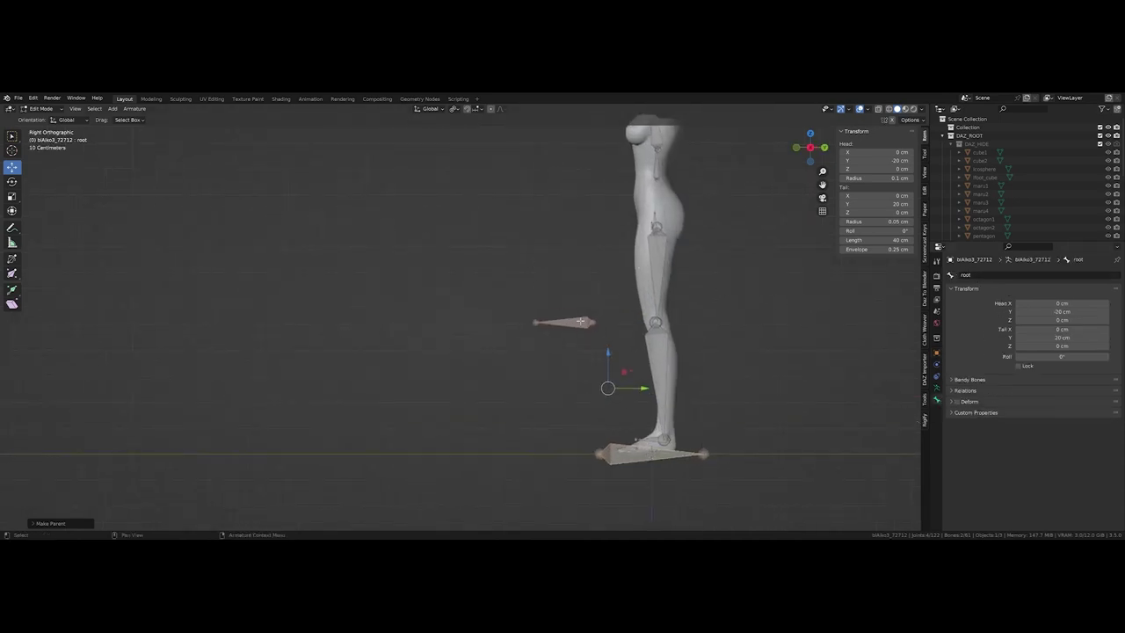
pyautogui.click(580, 321)
pyautogui.doubleClick(1011, 275)
pyautogui.write('Kn')
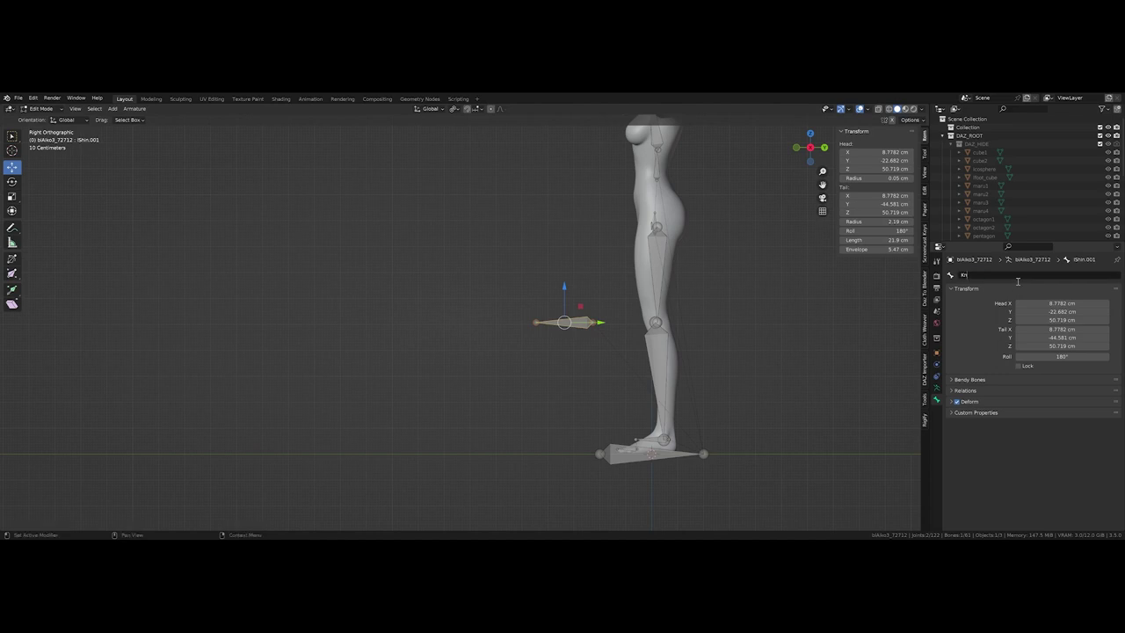
pyautogui.write('ee.Pole.L')
pyautogui.press('Return')
# - Symmetrize the pole bone to create Knee.Pole.R
pyautogui.rightClick(603, 261)
pyautogui.click(606, 256)
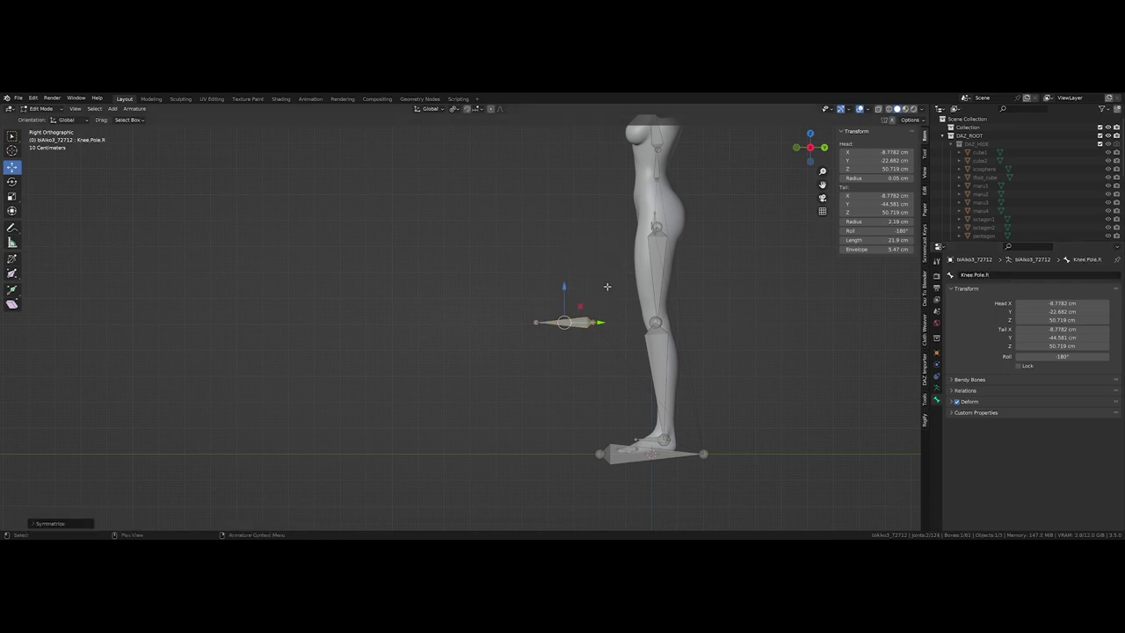
pyautogui.moveTo(607, 286); pyautogui.dragTo(646, 320, button='middle')
# - In Pose Mode, give the left foot's IK the armature's Knee.Pole.L as pole target
pyautogui.hotkey('ctrl', 'Tab')
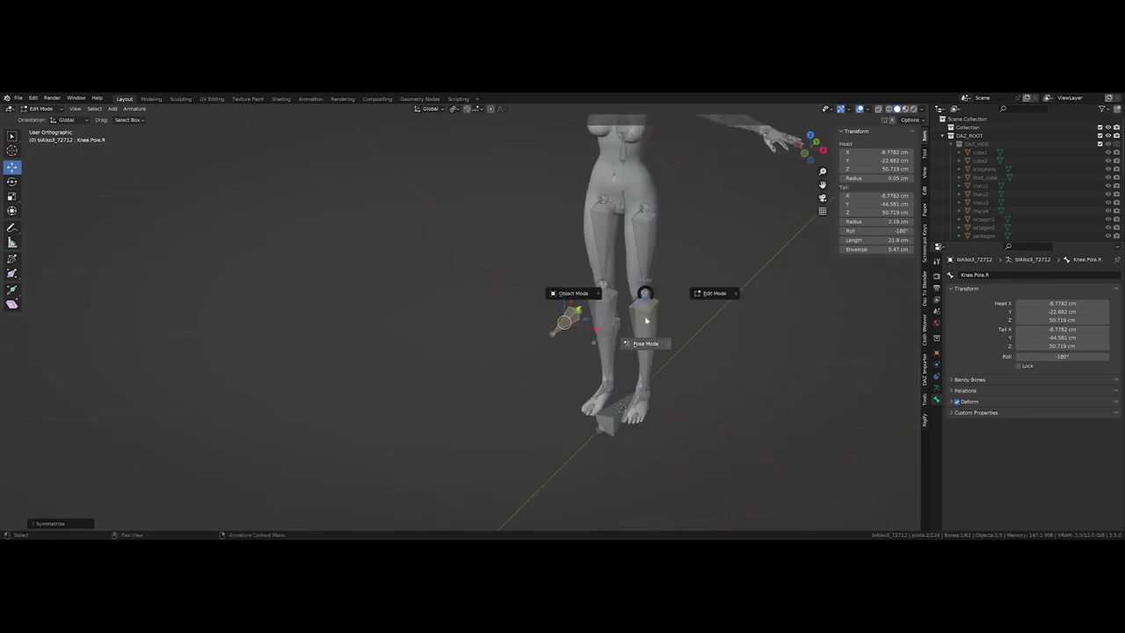
pyautogui.click(654, 338)
pyautogui.click(666, 377)
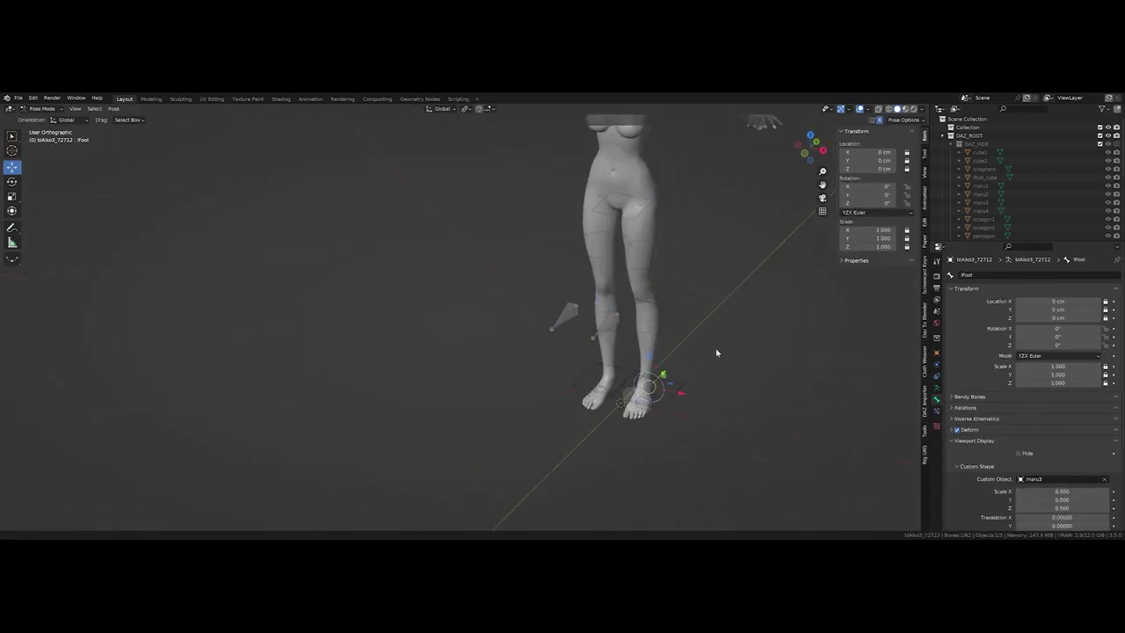
pyautogui.click(936, 413)
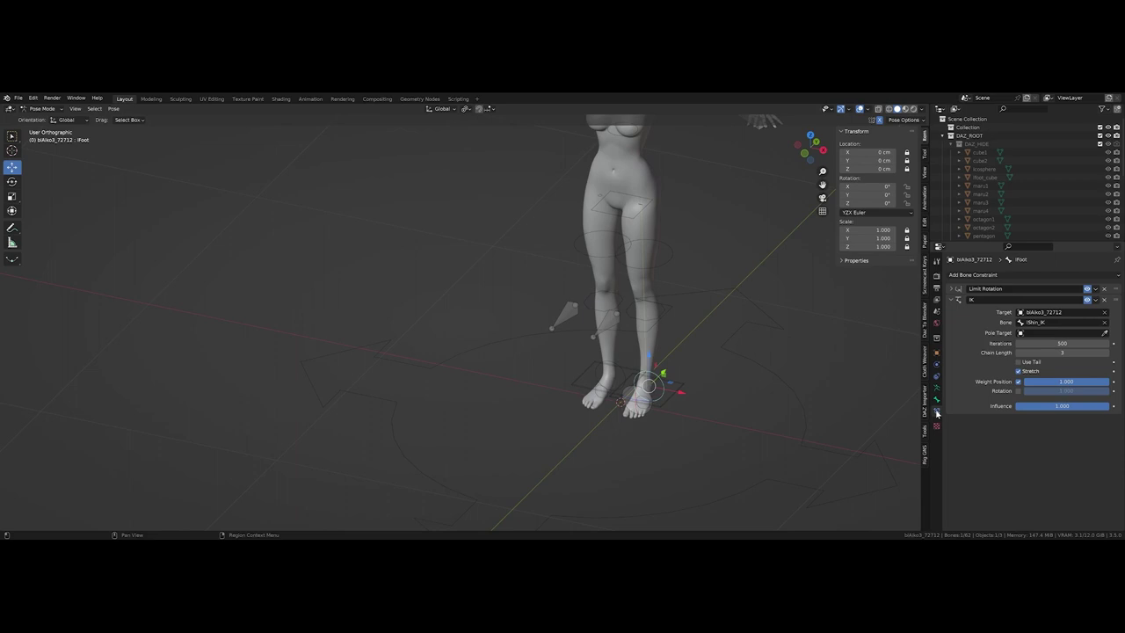
pyautogui.click(1027, 333)
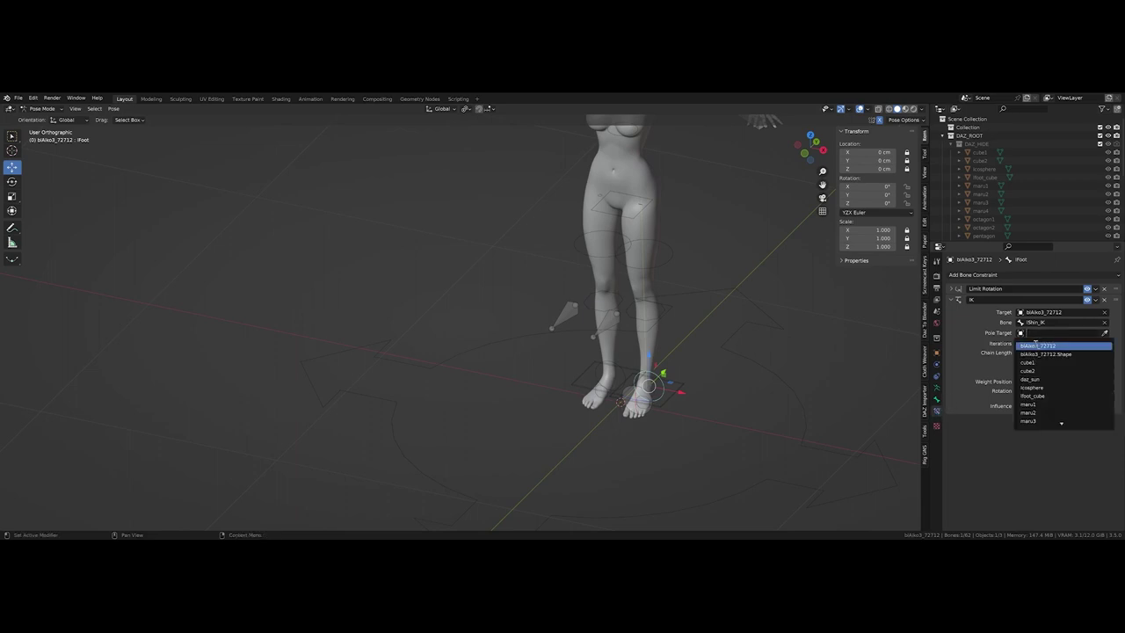
pyautogui.click(1034, 345)
pyautogui.click(1040, 344)
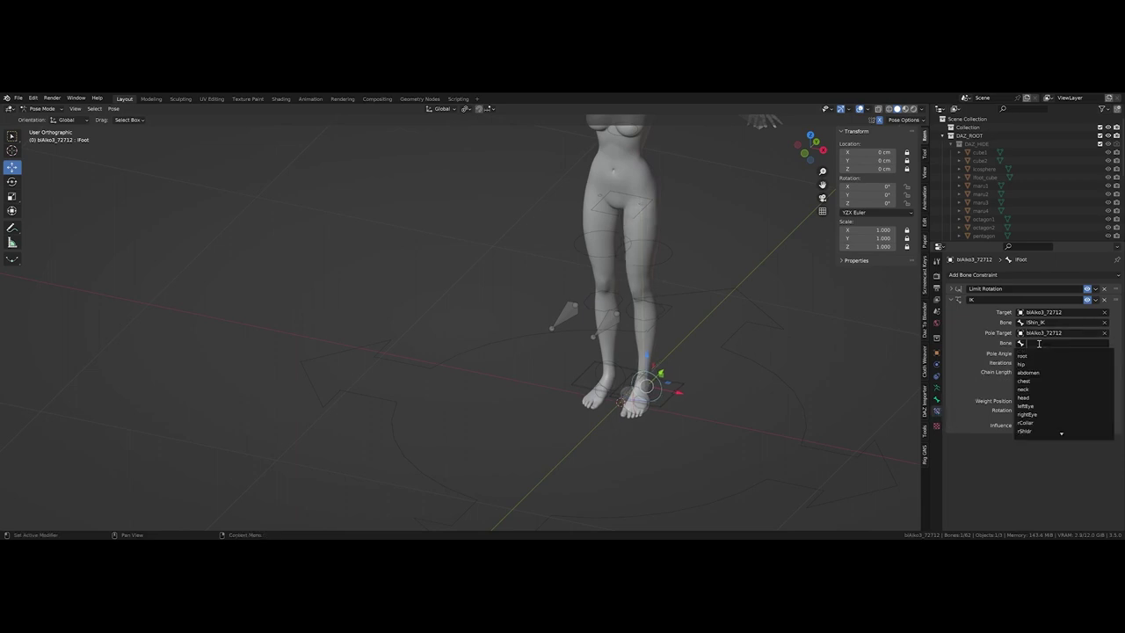
pyautogui.write('kne')
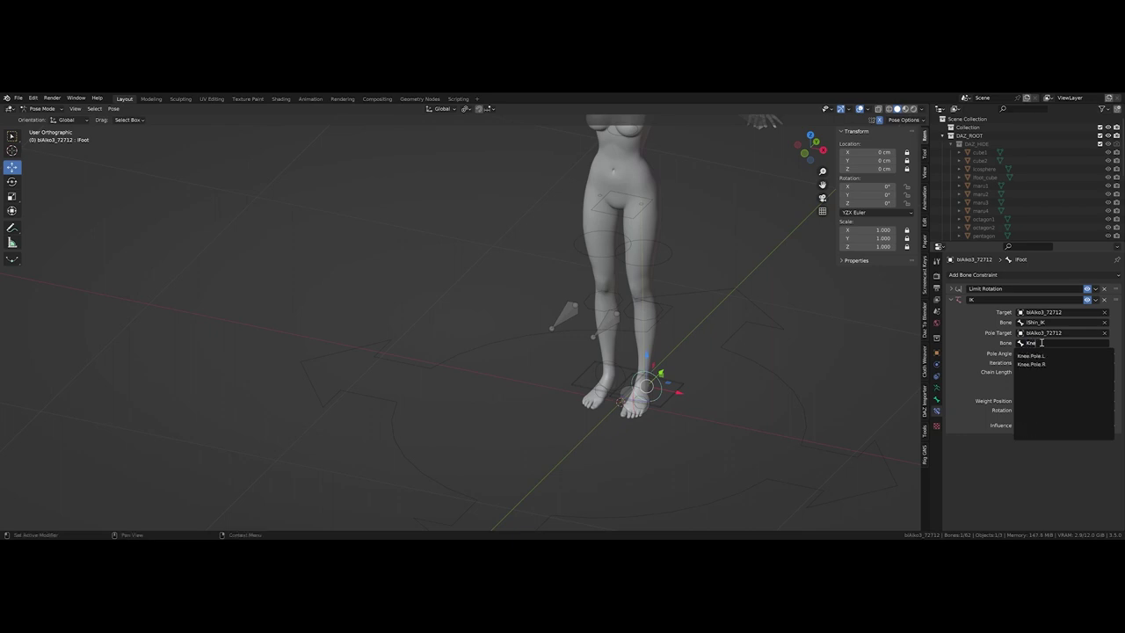
pyautogui.click(1032, 355)
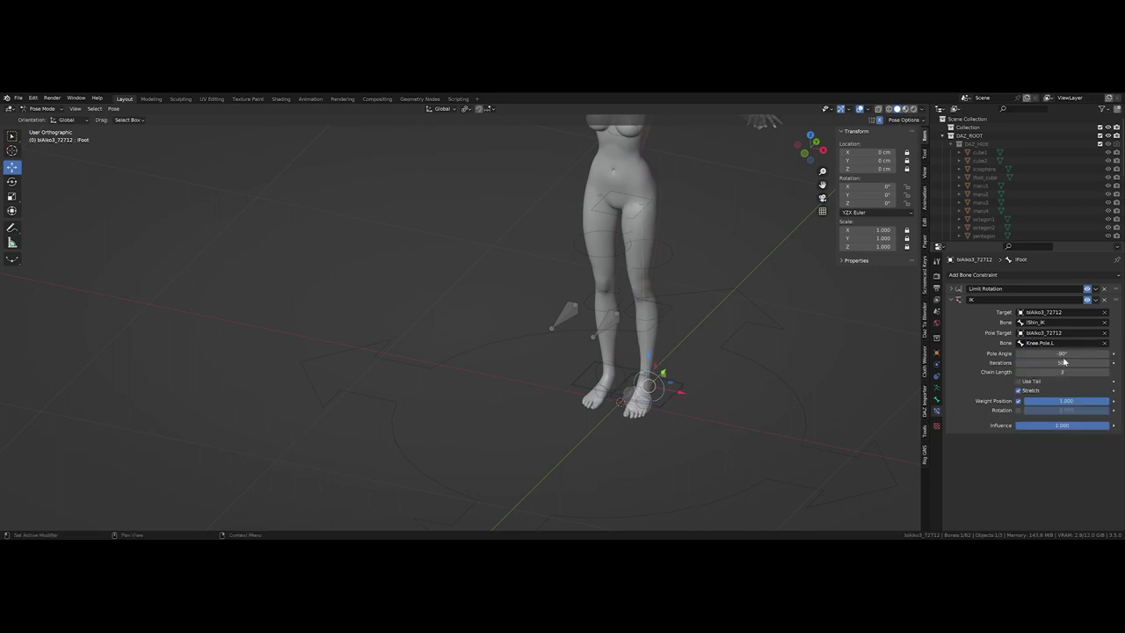
# - Set the left foot IK pole angle to -90°
pyautogui.click(1058, 354)
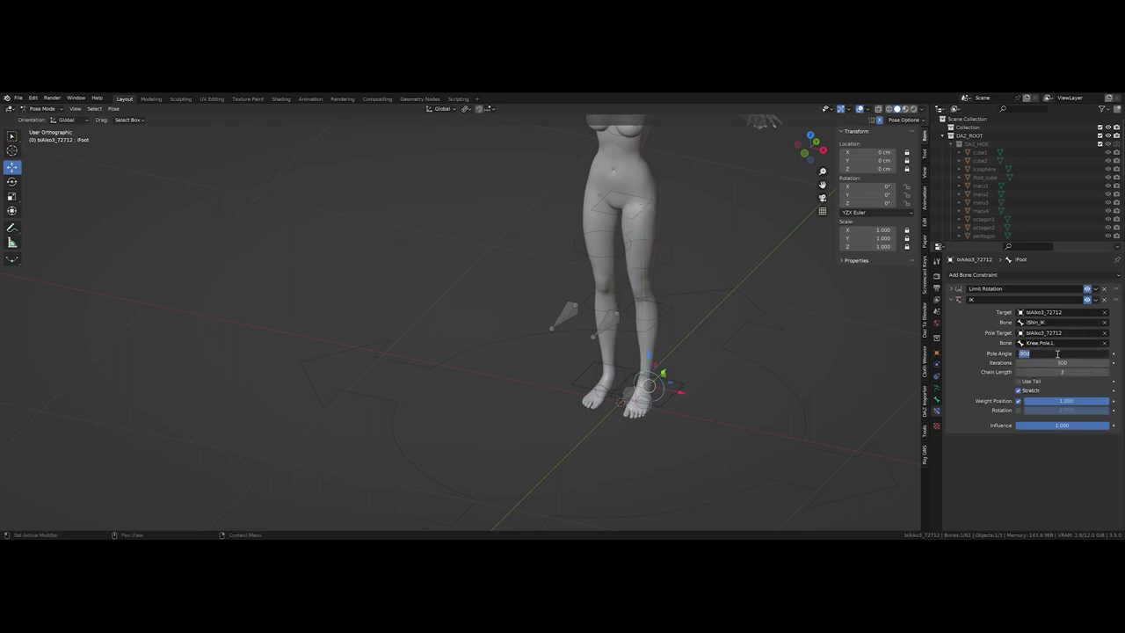
pyautogui.write('90')
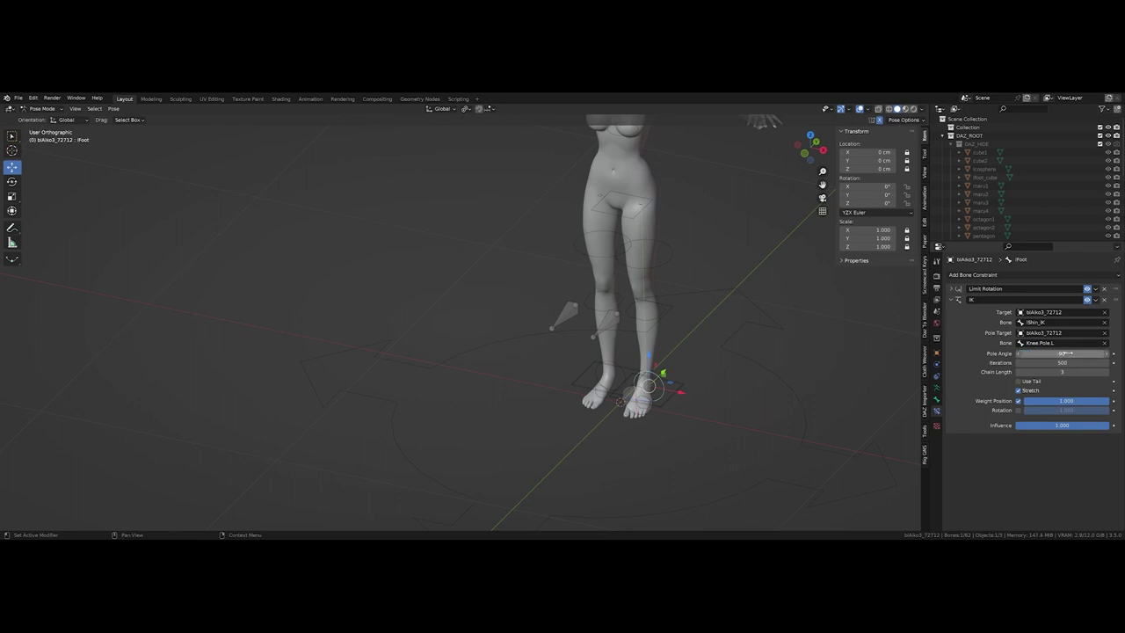
pyautogui.press('Return')
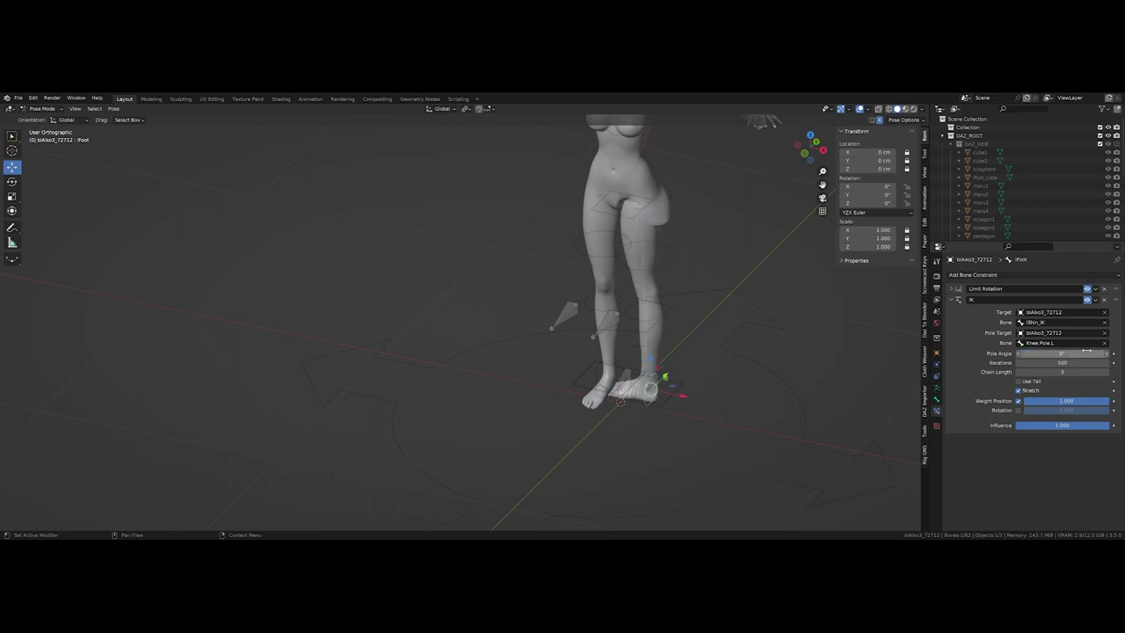
pyautogui.click(1060, 353)
pyautogui.write('-90')
pyautogui.press('Return')
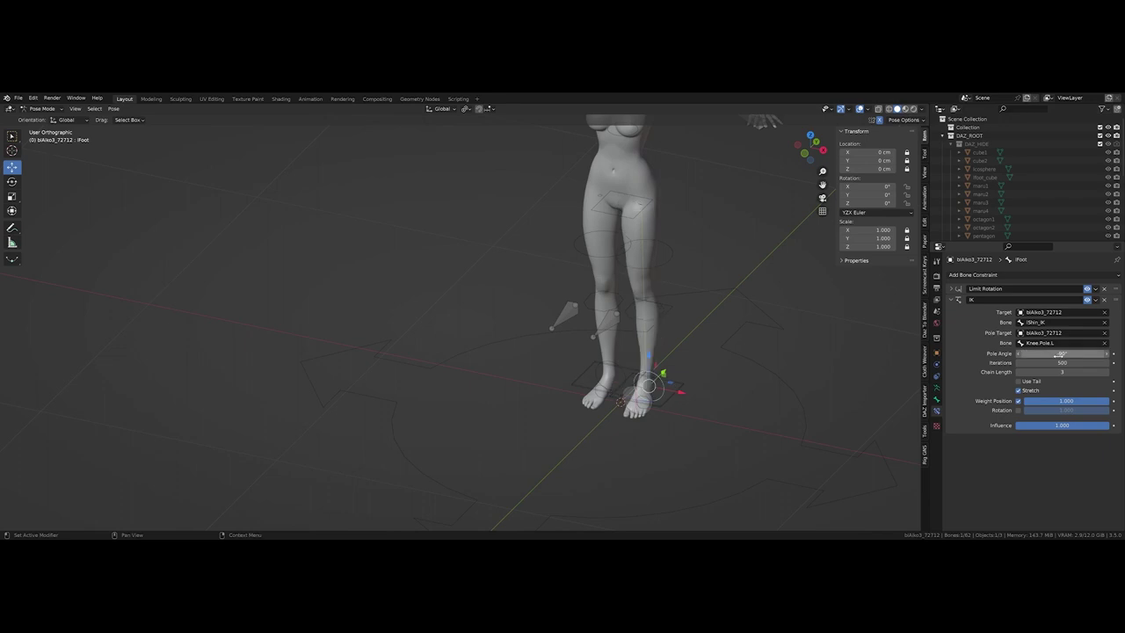
# - Set the right foot's IK pole target to the armature's Knee.Pole.R bone
pyautogui.click(597, 375)
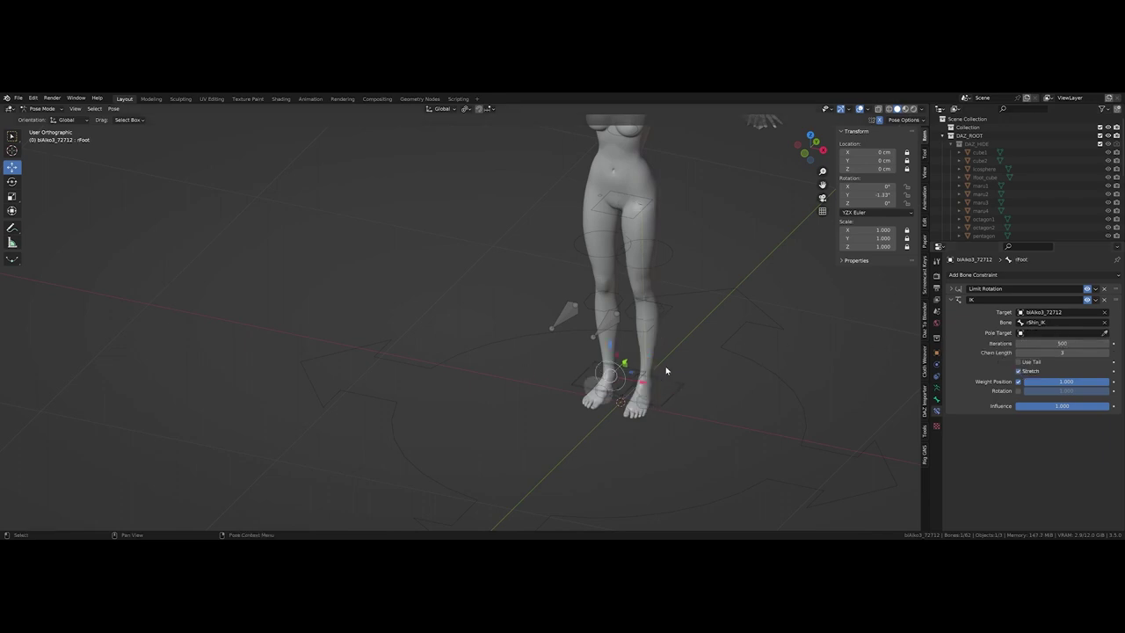
pyautogui.click(1021, 335)
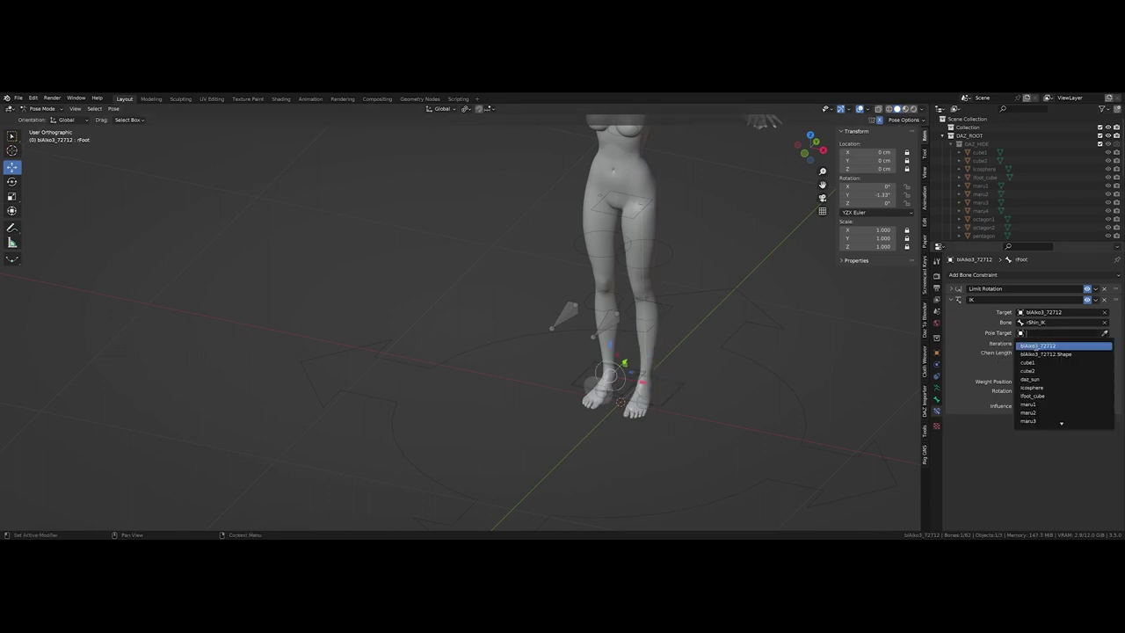
pyautogui.click(1051, 346)
pyautogui.click(1048, 342)
pyautogui.write('pole')
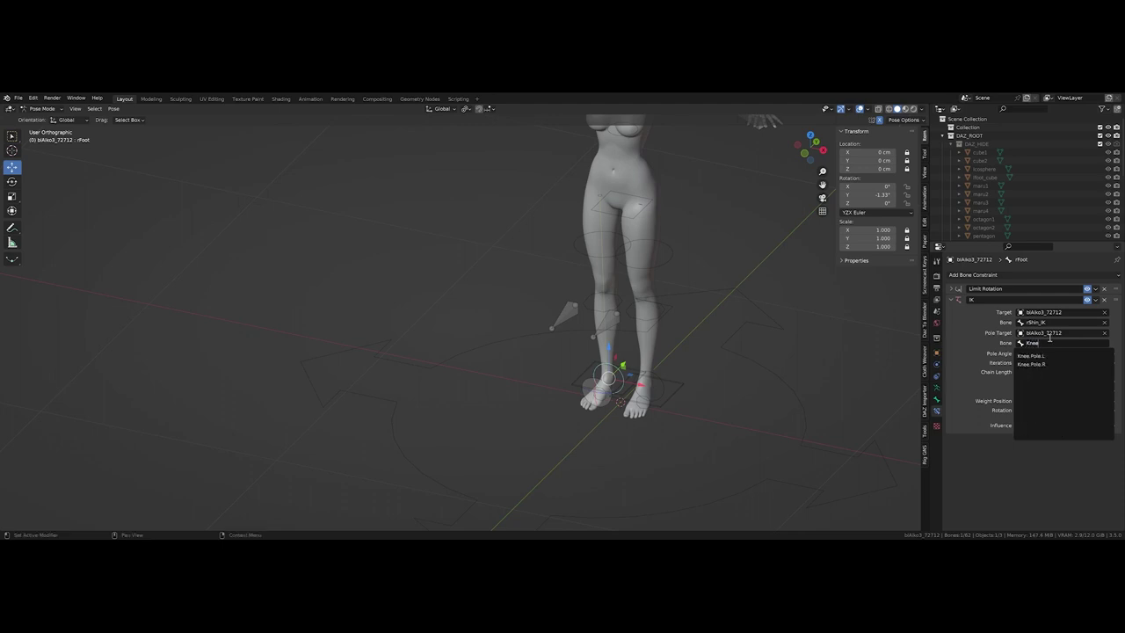
pyautogui.click(1053, 363)
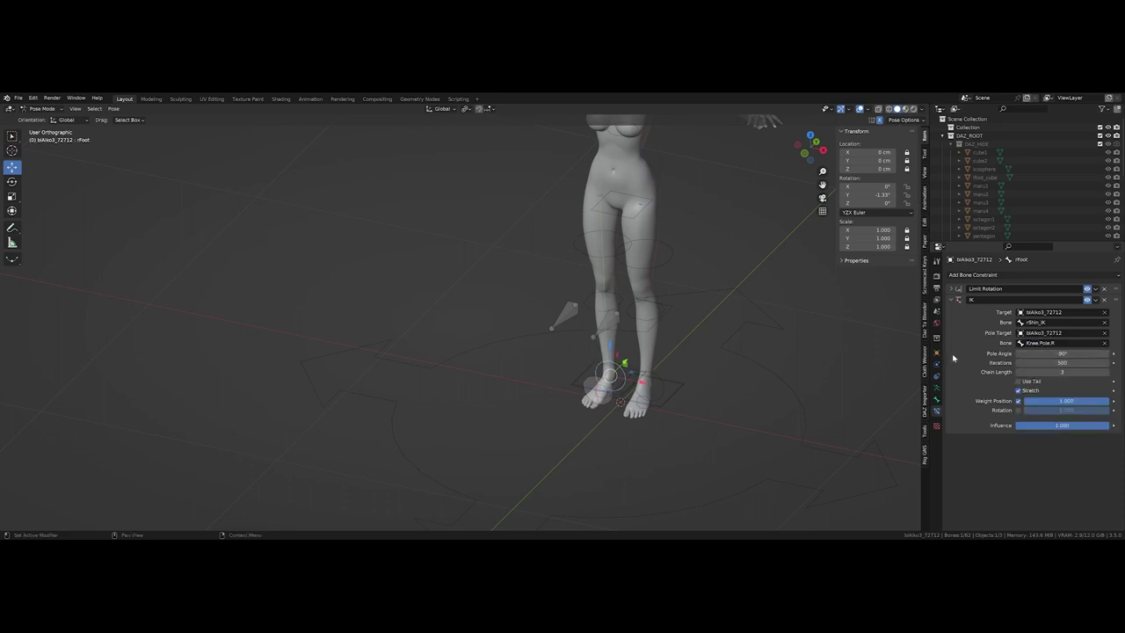
pyautogui.moveTo(598, 290); pyautogui.dragTo(663, 289, button='middle')
pyautogui.scroll(-3, 663, 290)
# - Move the hip to test the leg IK, then clear its transform back to rest
pyautogui.moveTo(613, 316); pyautogui.dragTo(615, 309, button='middle')
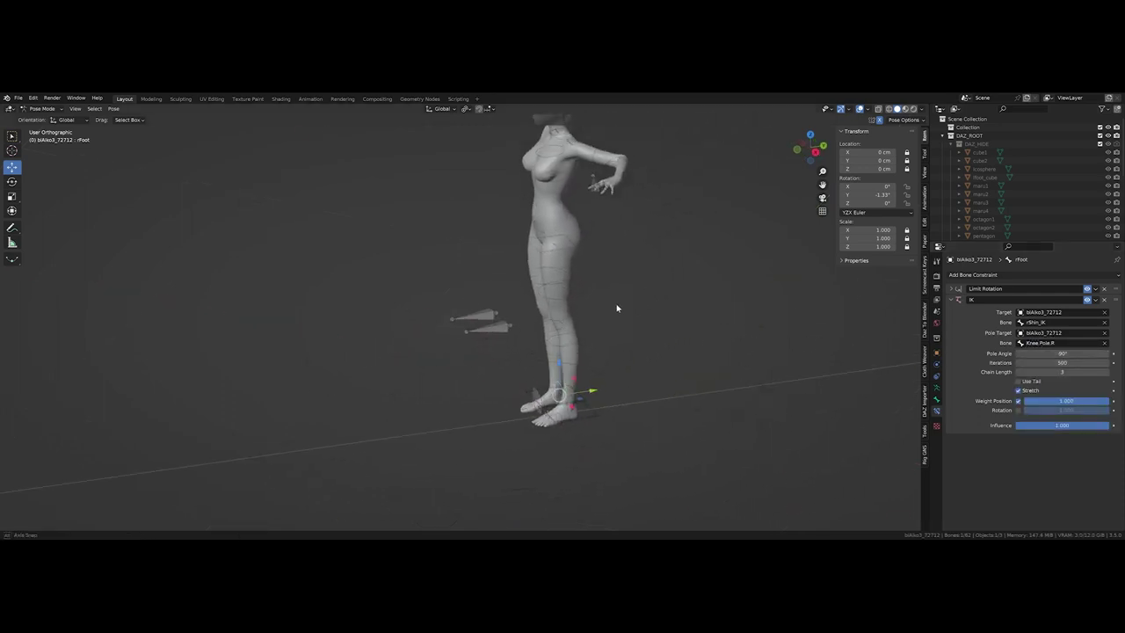
pyautogui.click(567, 247)
pyautogui.moveTo(601, 257); pyautogui.dragTo(598, 238, button='middle')
pyautogui.press('g')
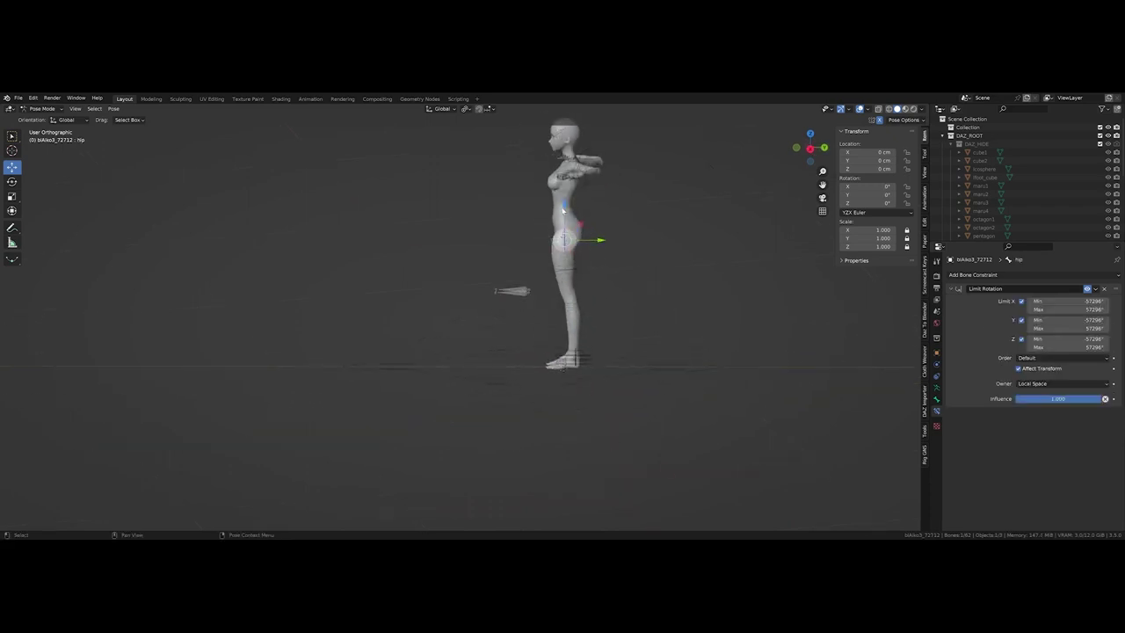
pyautogui.click(600, 305)
pyautogui.press('g')
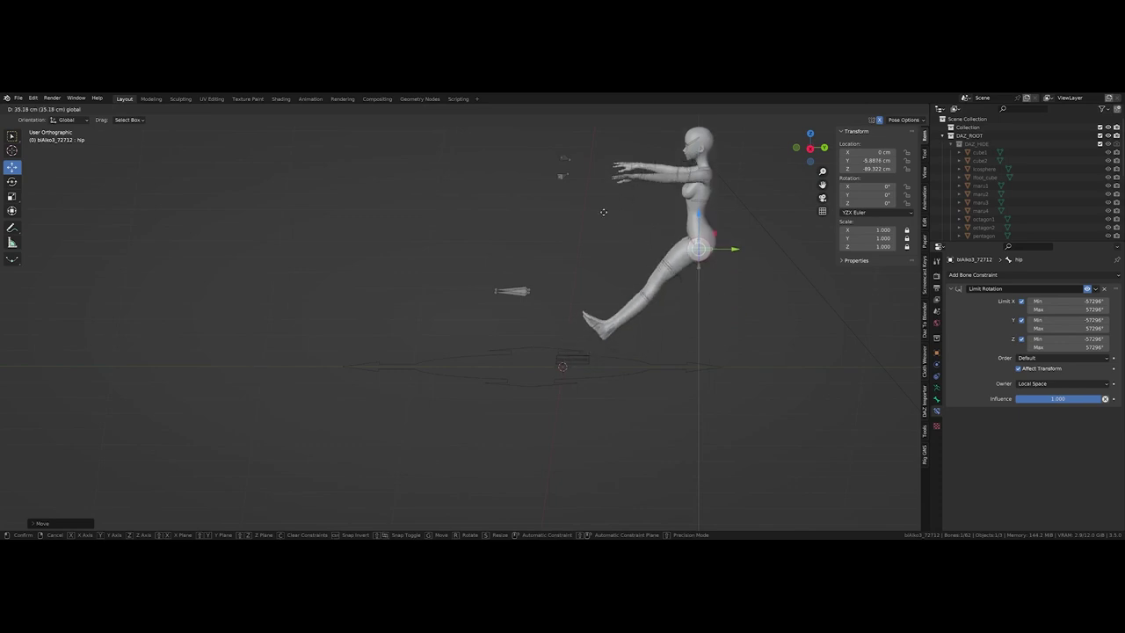
pyautogui.click(716, 248)
pyautogui.press('q')
pyautogui.click(716, 248)
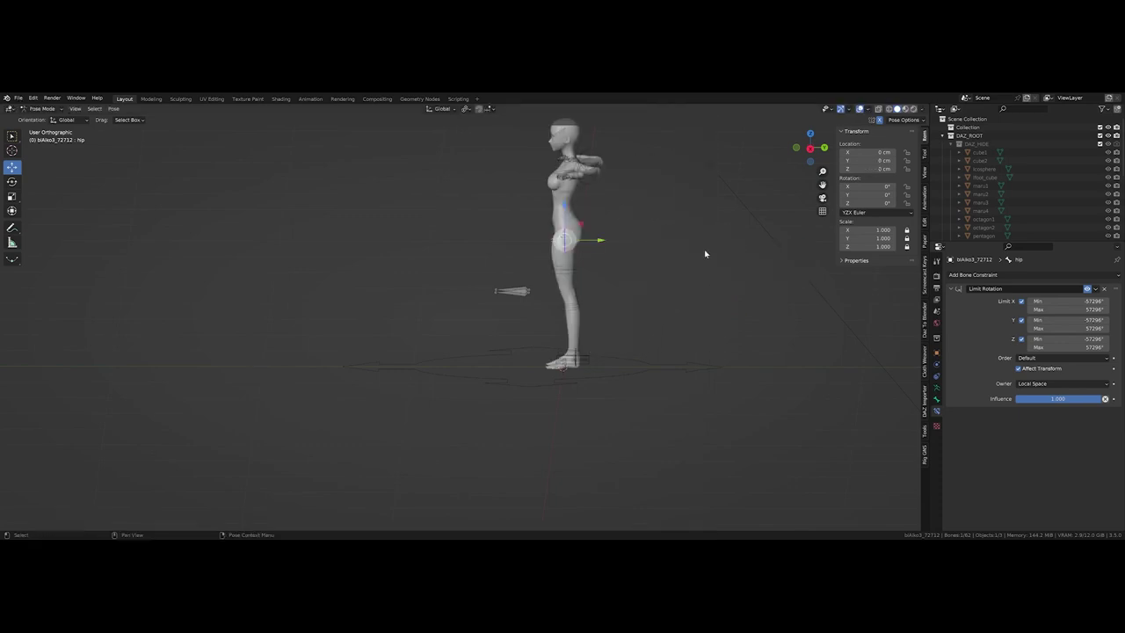
# - Move Knee.Pole.L sideways to test the knee, then clear its transform
pyautogui.click(513, 295)
pyautogui.moveTo(543, 300); pyautogui.dragTo(574, 294, button='middle')
pyautogui.press('g')
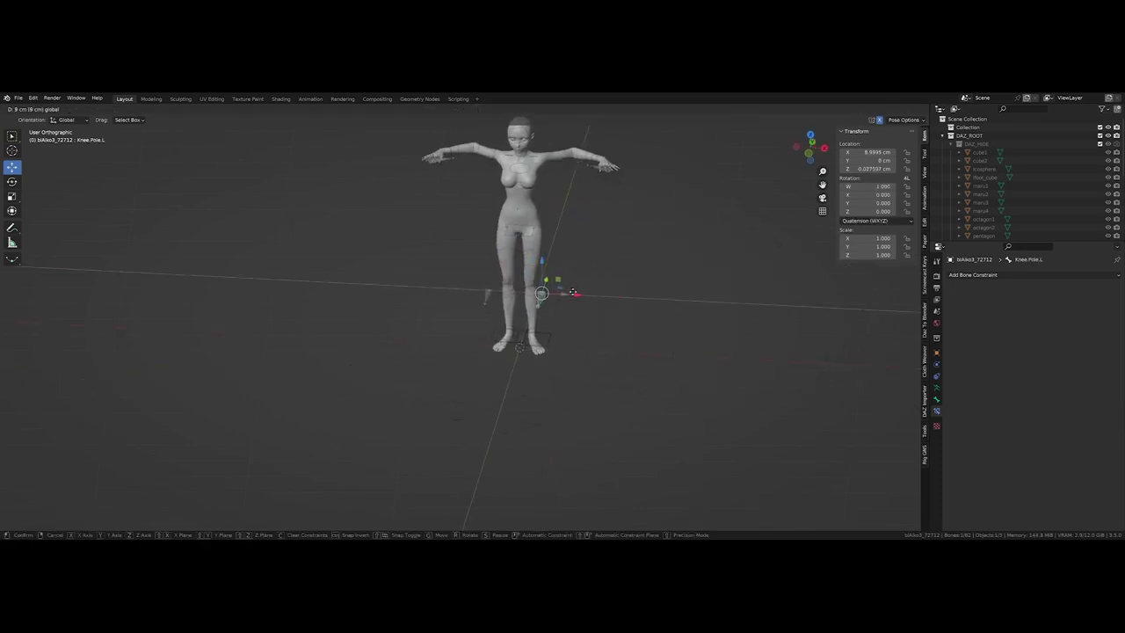
pyautogui.click(564, 292)
pyautogui.press('q')
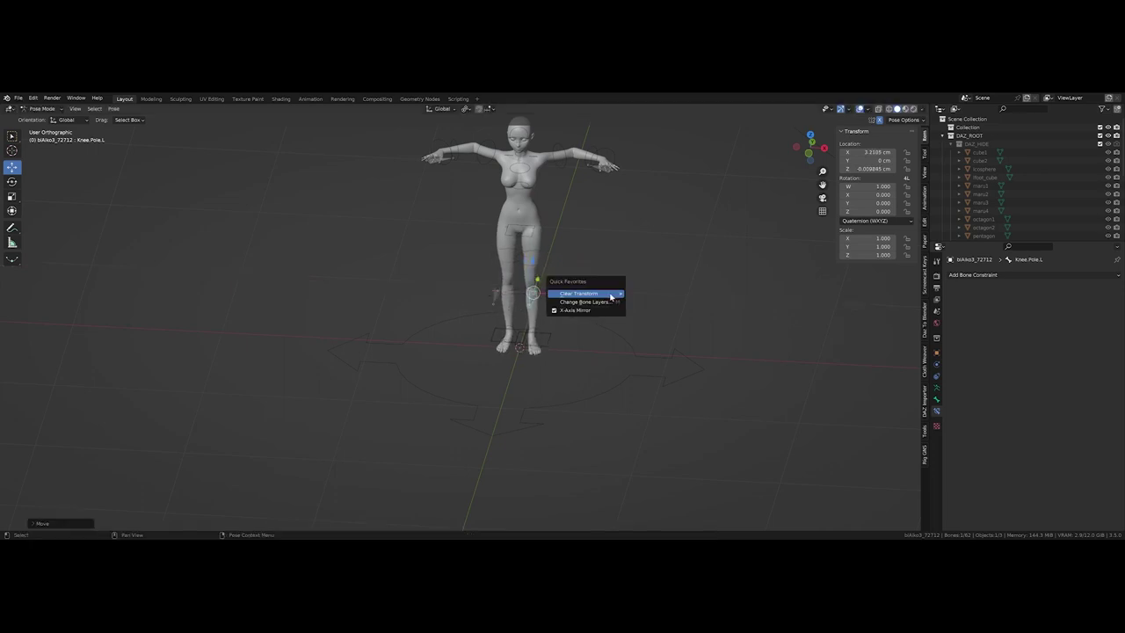
pyautogui.click(648, 296)
pyautogui.keyDown('shift'); pyautogui.moveTo(648, 297); pyautogui.dragTo(611, 322, button='middle'); pyautogui.keyUp('shift')
pyautogui.scroll(3, 553, 239)
pyautogui.scroll(3, 563, 222)
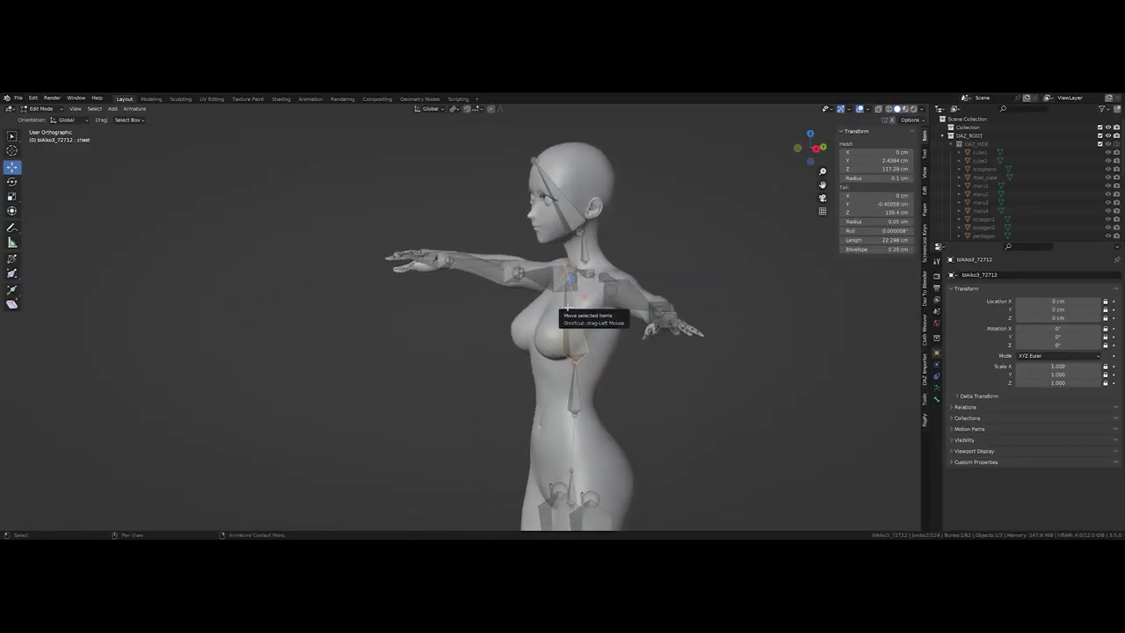
# - In side view, extrude a new bone along Y from the chest joint
pyautogui.press('KP_3')
pyautogui.click(577, 259)
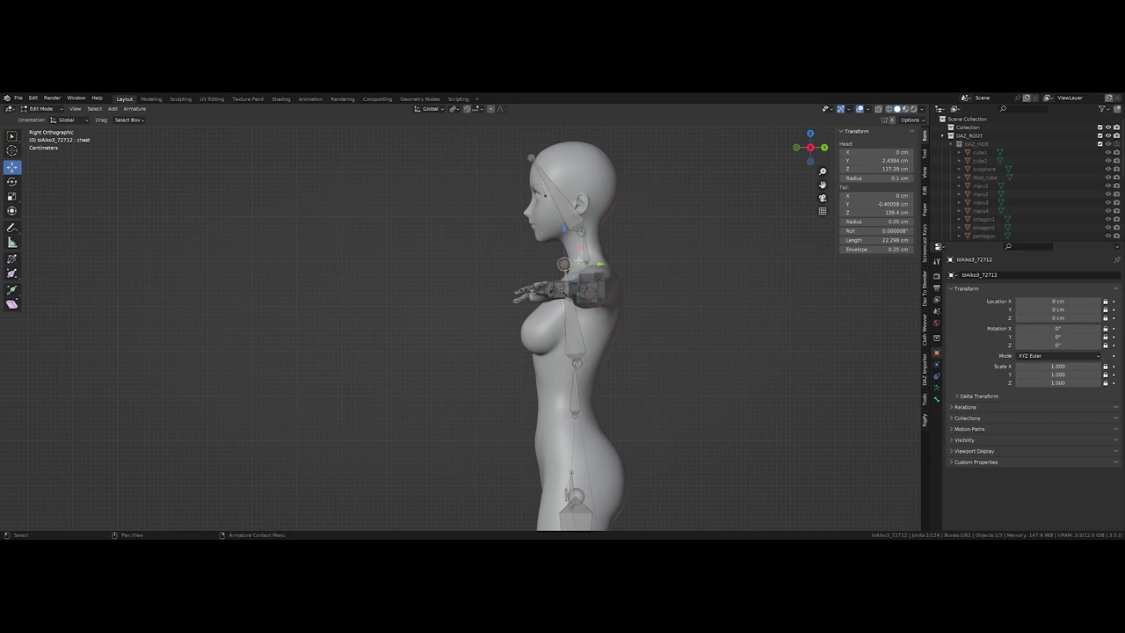
pyautogui.press('e')
pyautogui.press('y')
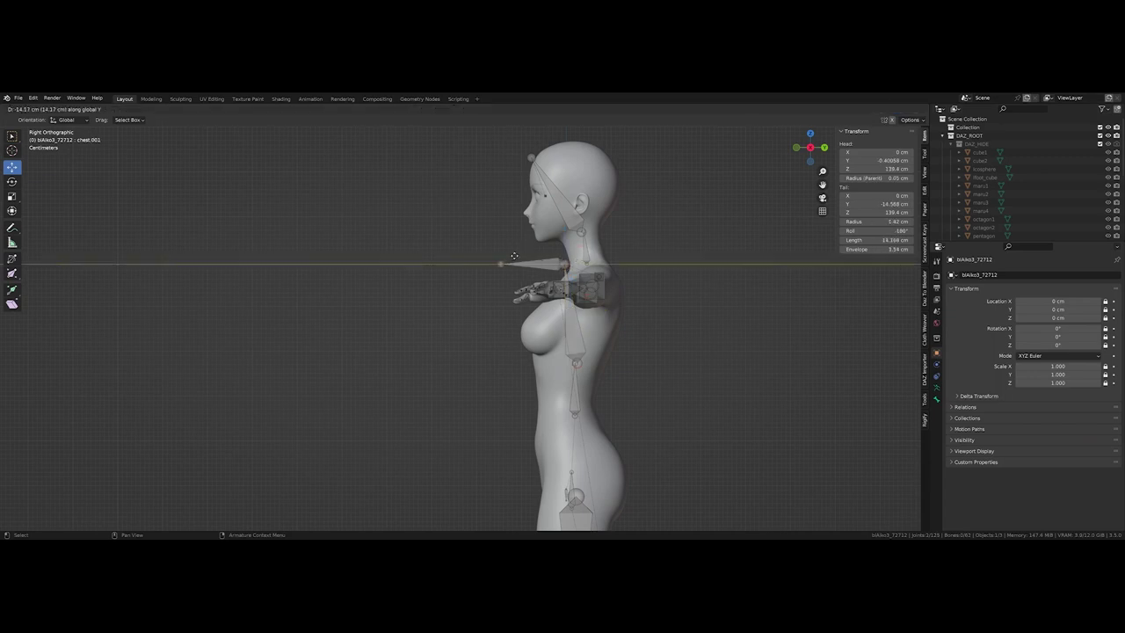
pyautogui.click(511, 255)
pyautogui.click(545, 264)
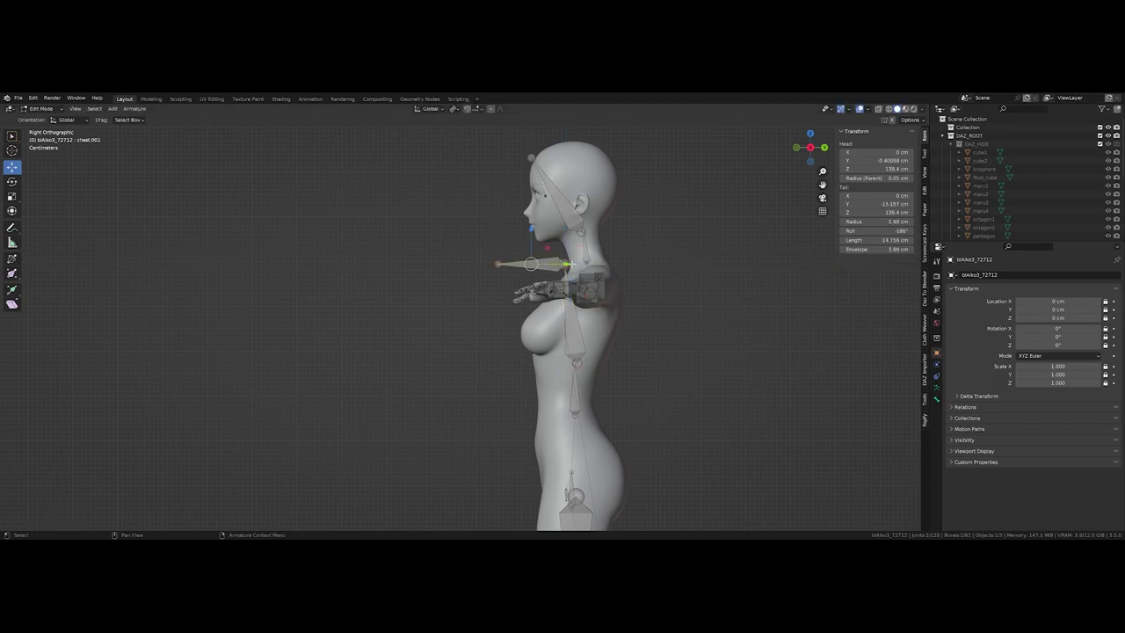
pyautogui.press('g')
pyautogui.press('y')
pyautogui.press('Escape')
# - Parent the new chest bone to root with Keep Offset
pyautogui.scroll(-4, 591, 263)
pyautogui.scroll(-3, 636, 284)
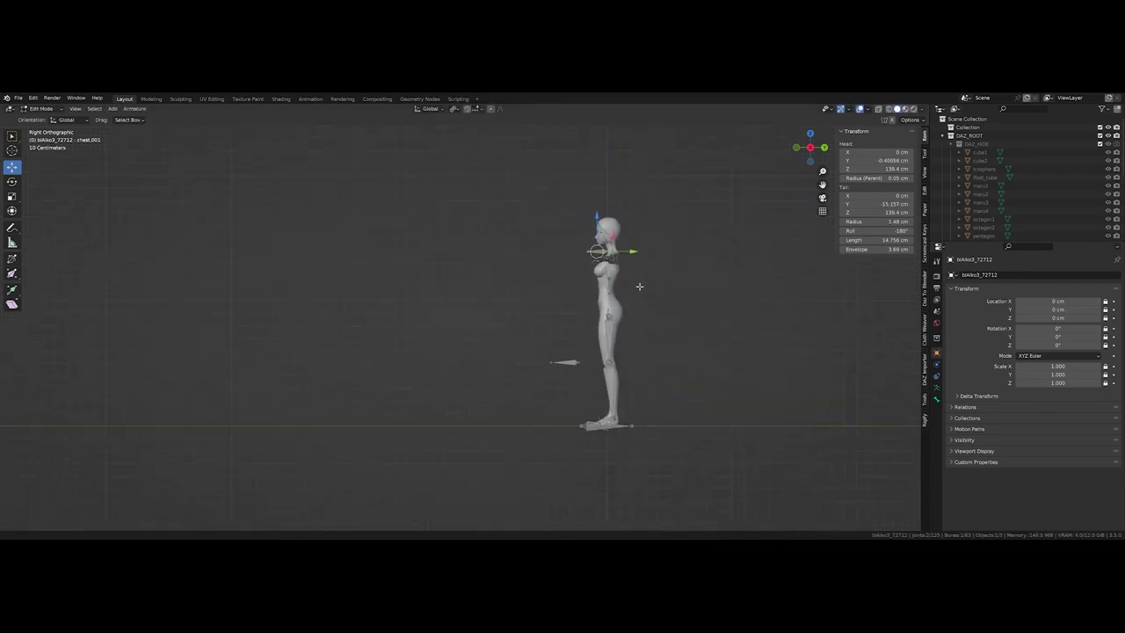
pyautogui.click(586, 417)
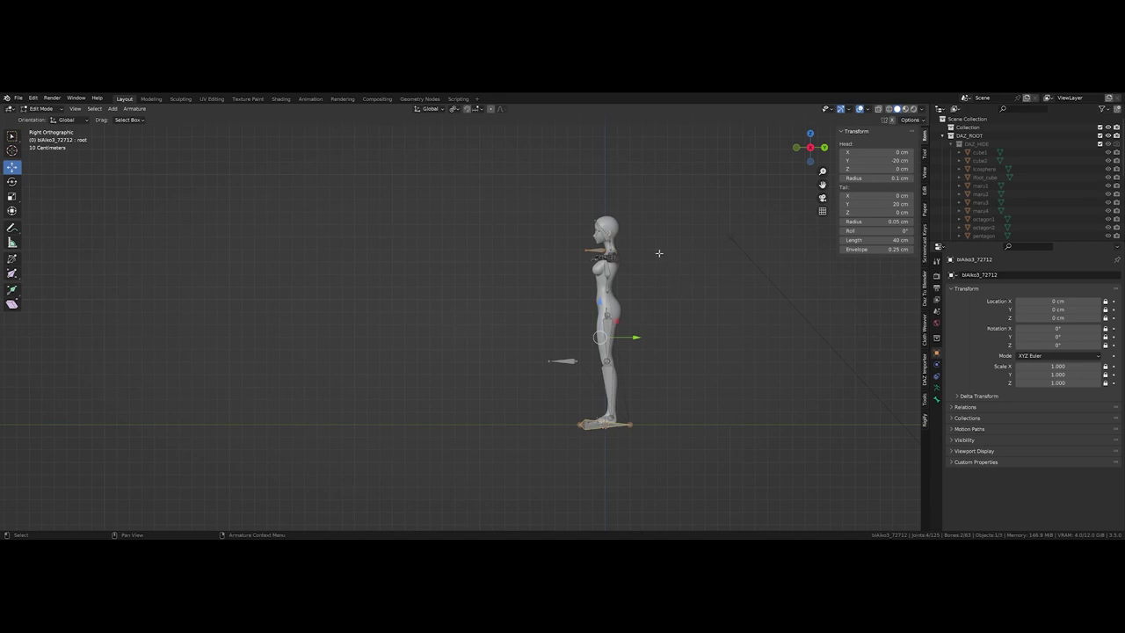
pyautogui.press('q')
pyautogui.click(663, 270)
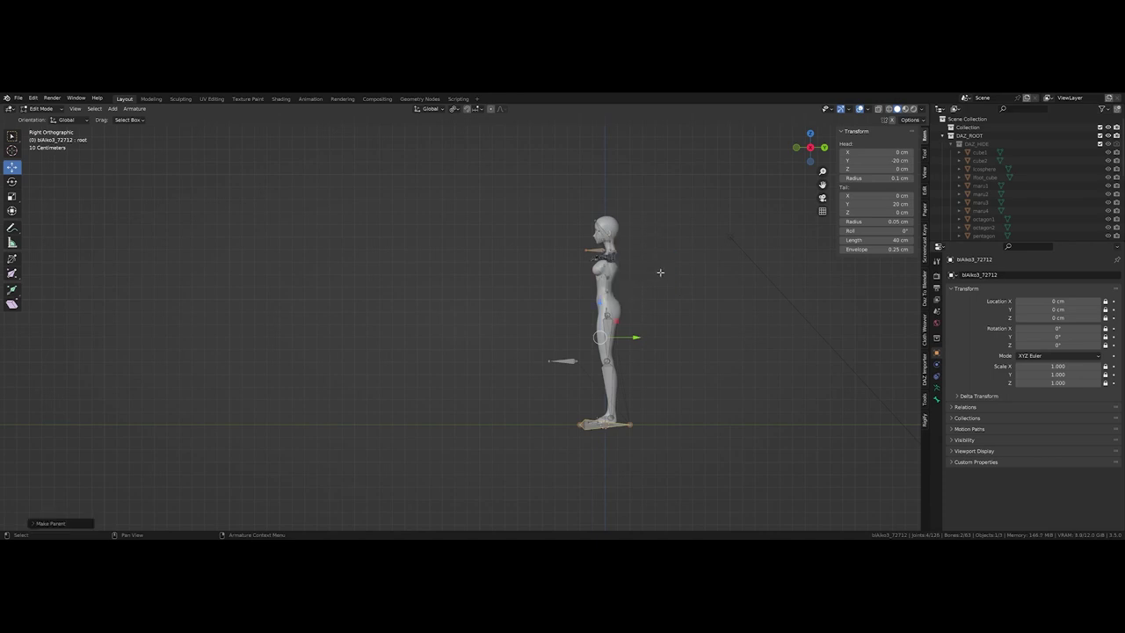
# - Rename the new bone Core.IK in Bone properties, then select the chest bone
pyautogui.scroll(2, 661, 272)
pyautogui.scroll(3, 605, 242)
pyautogui.keyDown('shift'); pyautogui.moveTo(605, 242); pyautogui.dragTo(646, 272, button='middle'); pyautogui.keyUp('shift')
pyautogui.click(576, 264)
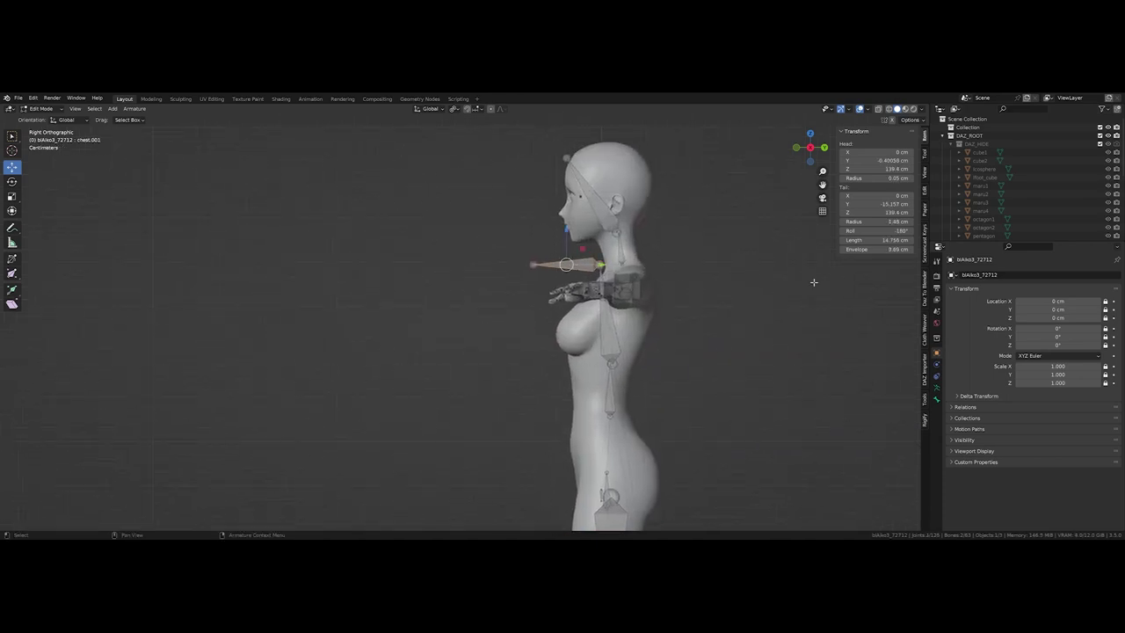
pyautogui.click(937, 400)
pyautogui.write('Co')
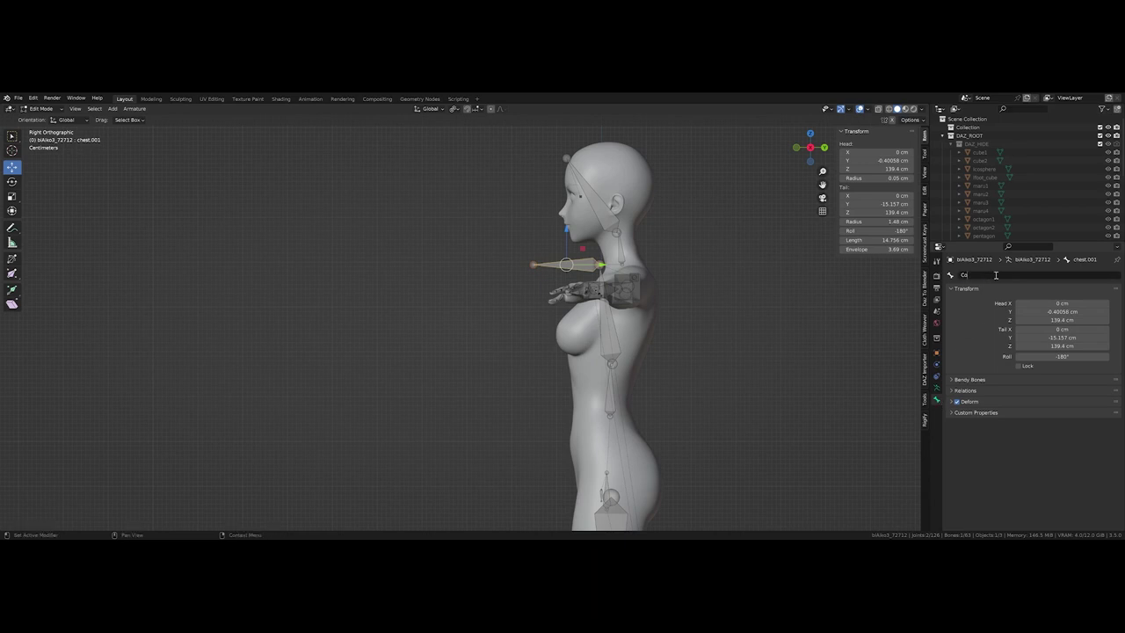
pyautogui.write('re.IK')
pyautogui.press('Return')
pyautogui.moveTo(658, 310)
pyautogui.mouseDown(button='middle')
pyautogui.moveTo(595, 308)
pyautogui.moveTo(668, 275)
pyautogui.mouseUp(button='middle')
pyautogui.click(566, 325)
# - In Pose Mode, add an Inverse Kinematics bone constraint to the chest bone
pyautogui.hotkey('ctrl', 'Tab')
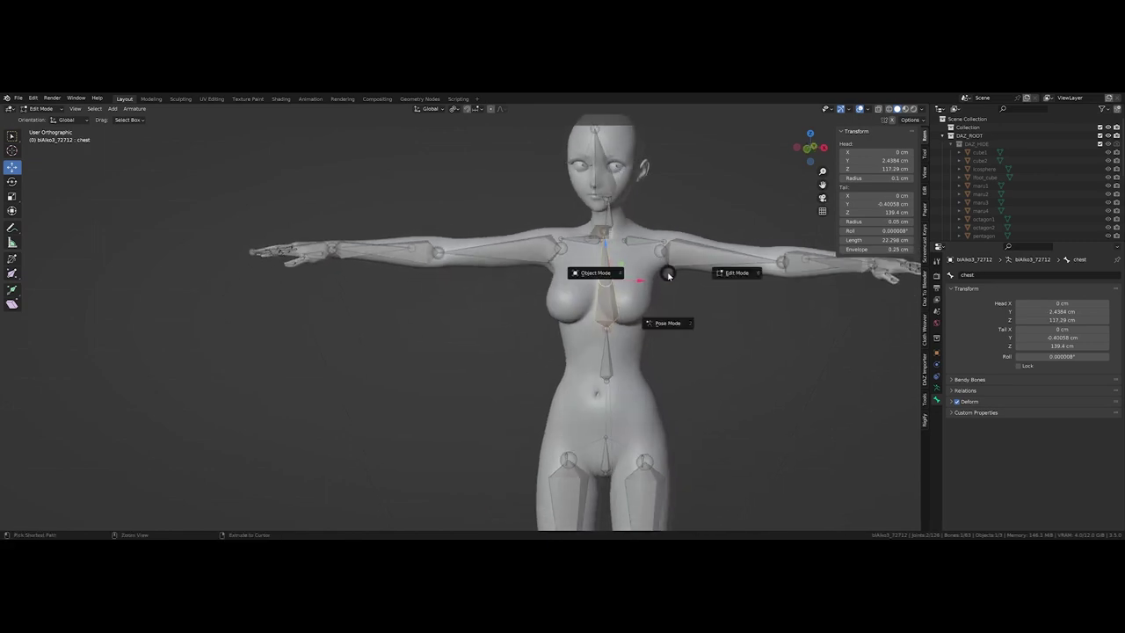
pyautogui.click(665, 322)
pyautogui.moveTo(661, 314); pyautogui.dragTo(820, 327, button='middle')
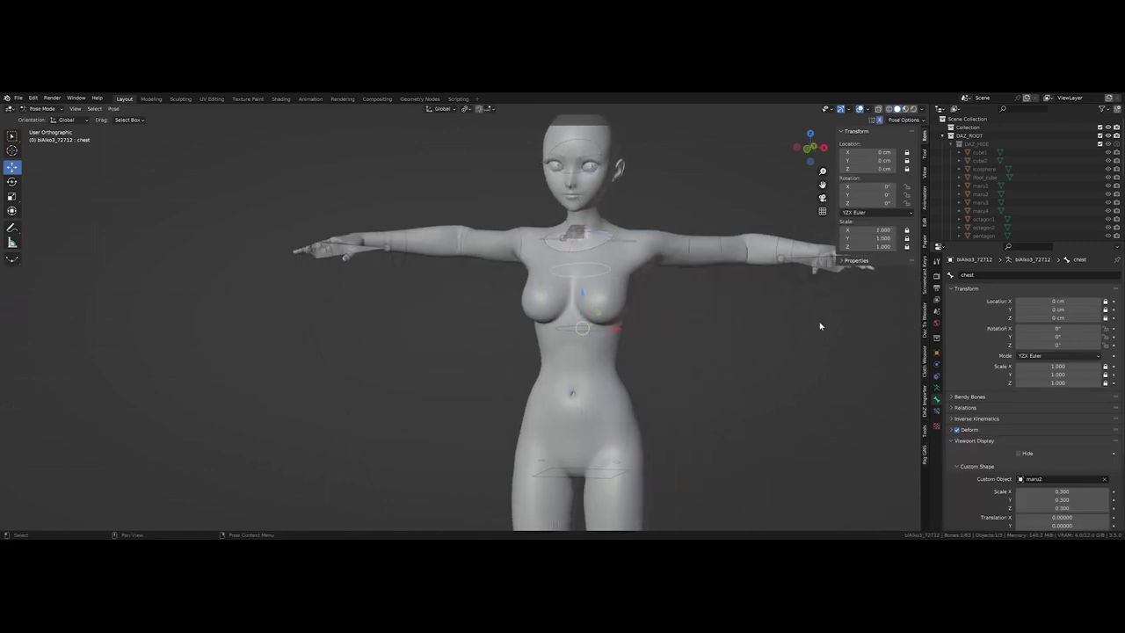
pyautogui.click(938, 388)
pyautogui.click(938, 401)
pyautogui.click(937, 414)
pyautogui.click(986, 278)
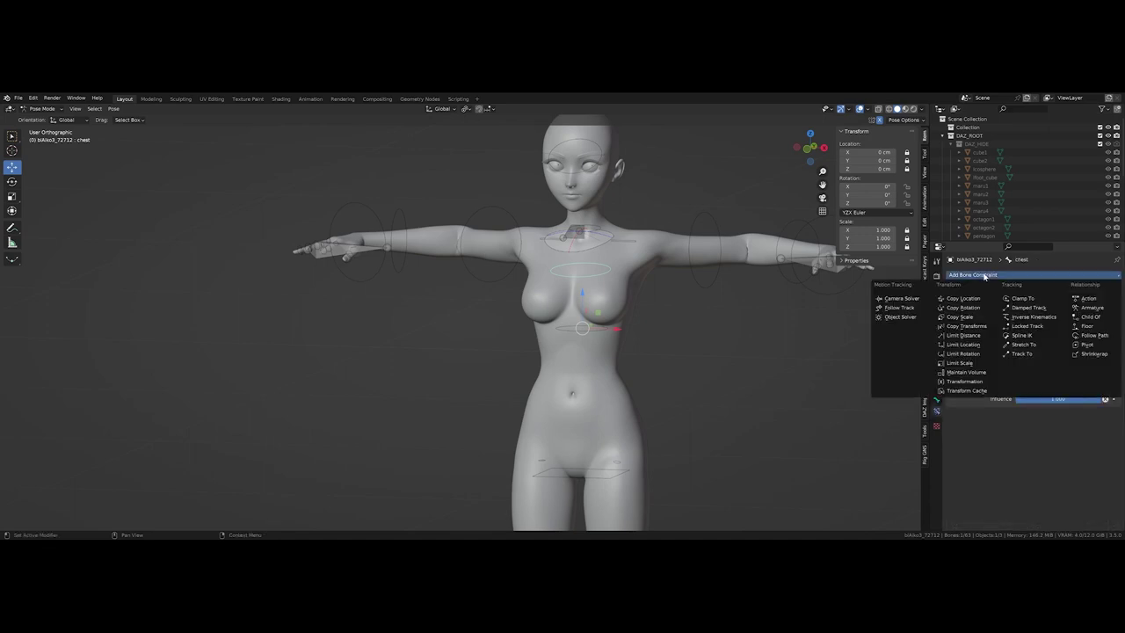
pyautogui.click(1021, 317)
# - Name the chest IK Core.IK, target blAiko3_72712's Core.IK bone, chain length 2
pyautogui.click(952, 289)
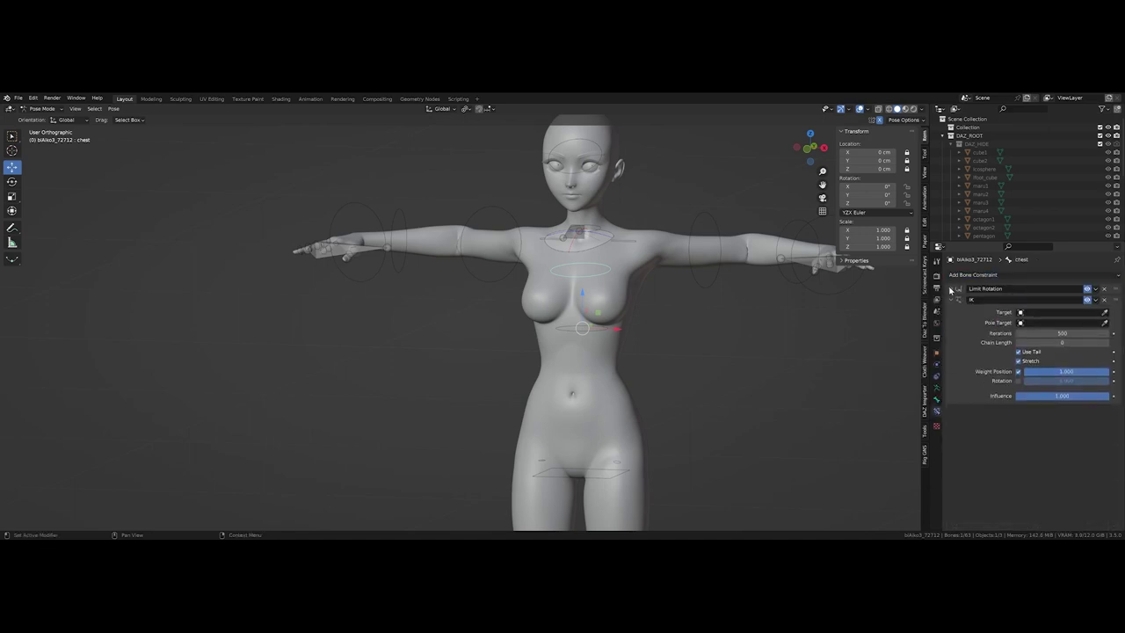
pyautogui.click(1016, 300)
pyautogui.write('Core.IK')
pyautogui.click(1037, 312)
pyautogui.click(1059, 327)
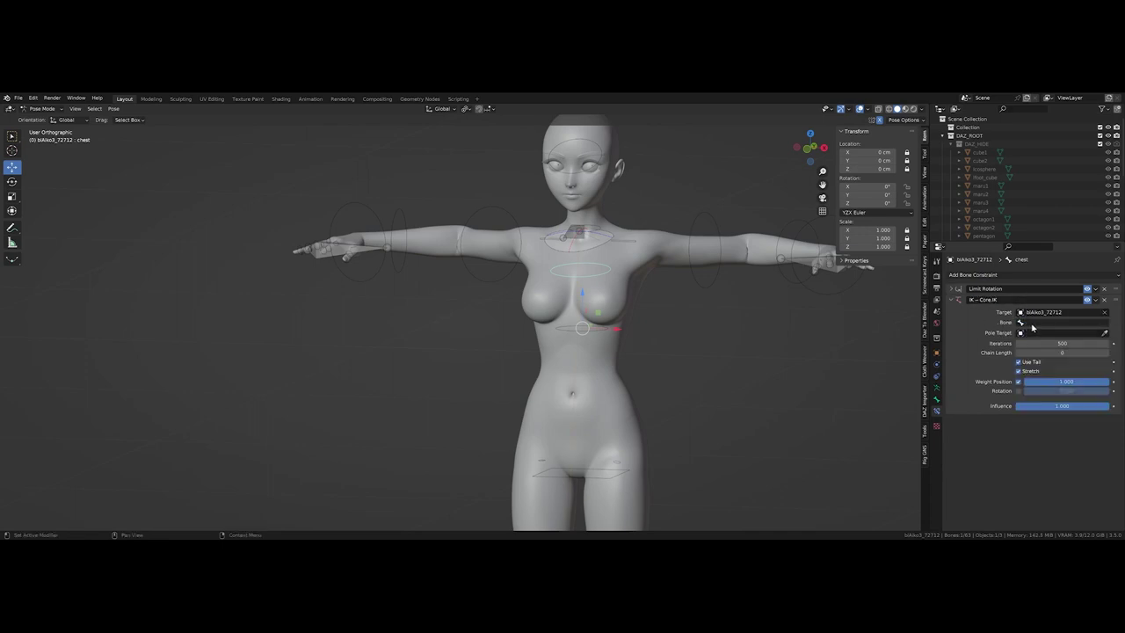
pyautogui.click(1021, 323)
pyautogui.write('Core')
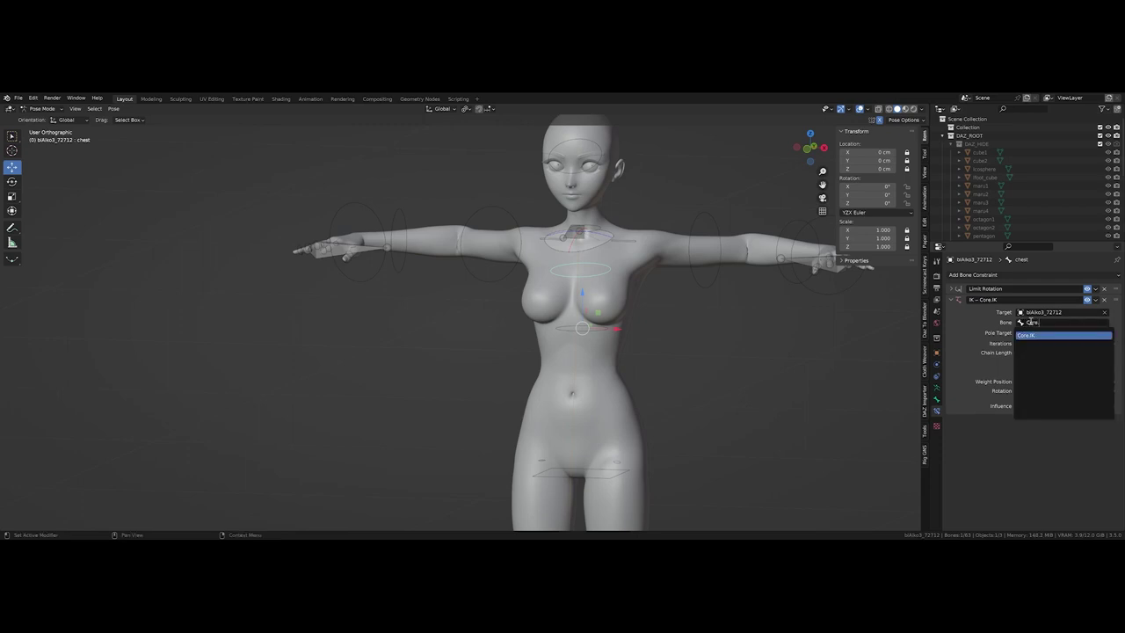
pyautogui.click(1041, 335)
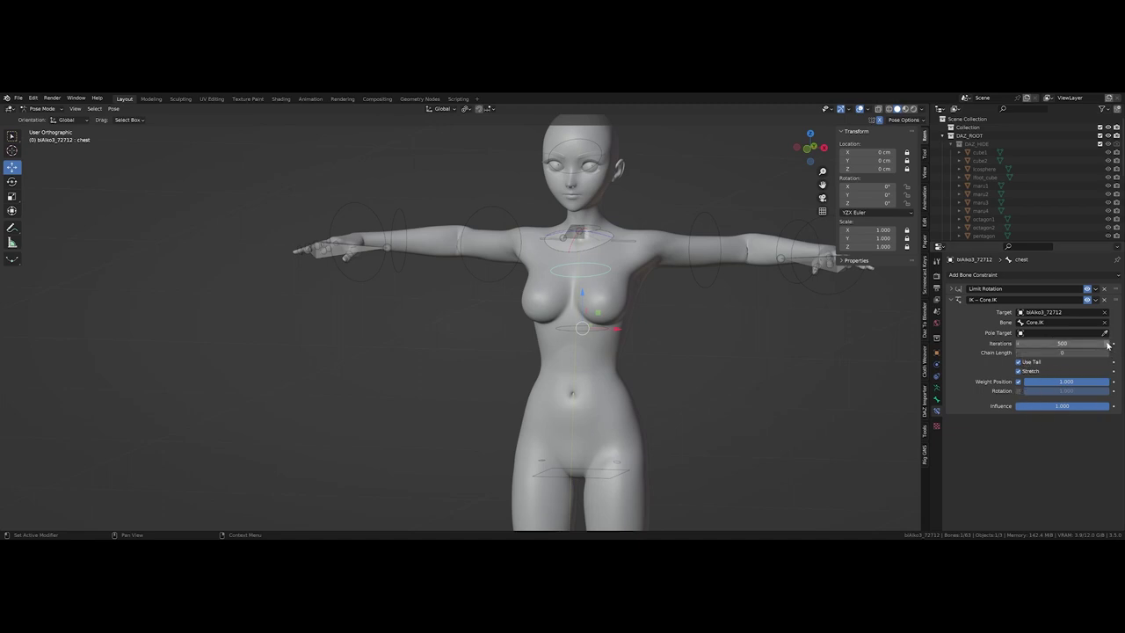
pyautogui.moveTo(1024, 353); pyautogui.dragTo(1106, 355)
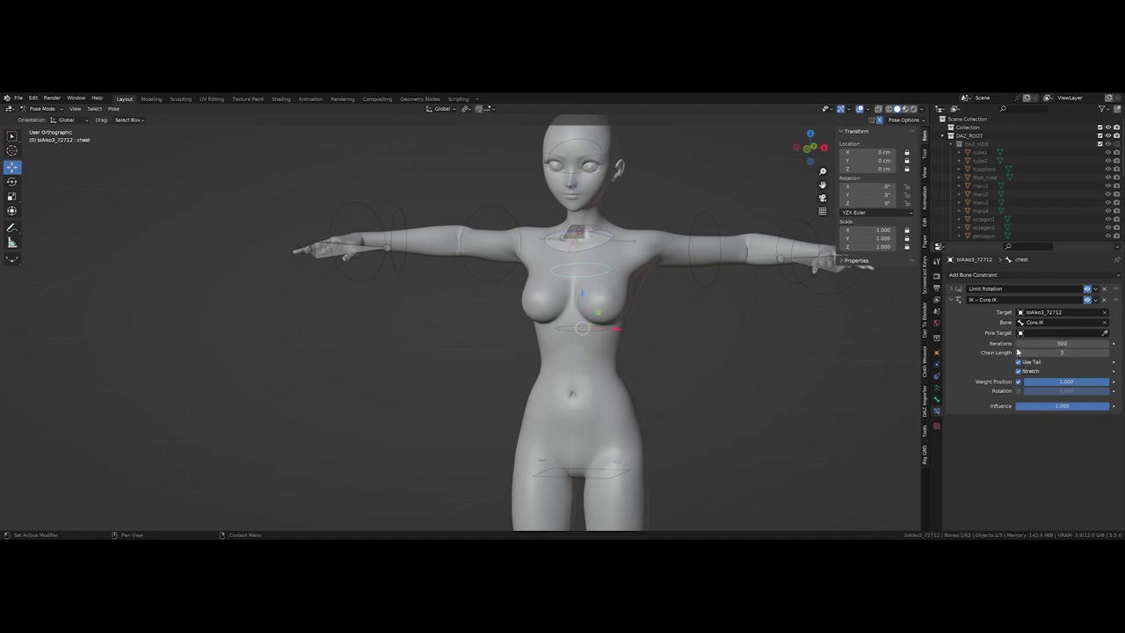
pyautogui.moveTo(639, 293); pyautogui.dragTo(604, 290, button='middle')
pyautogui.click(558, 235)
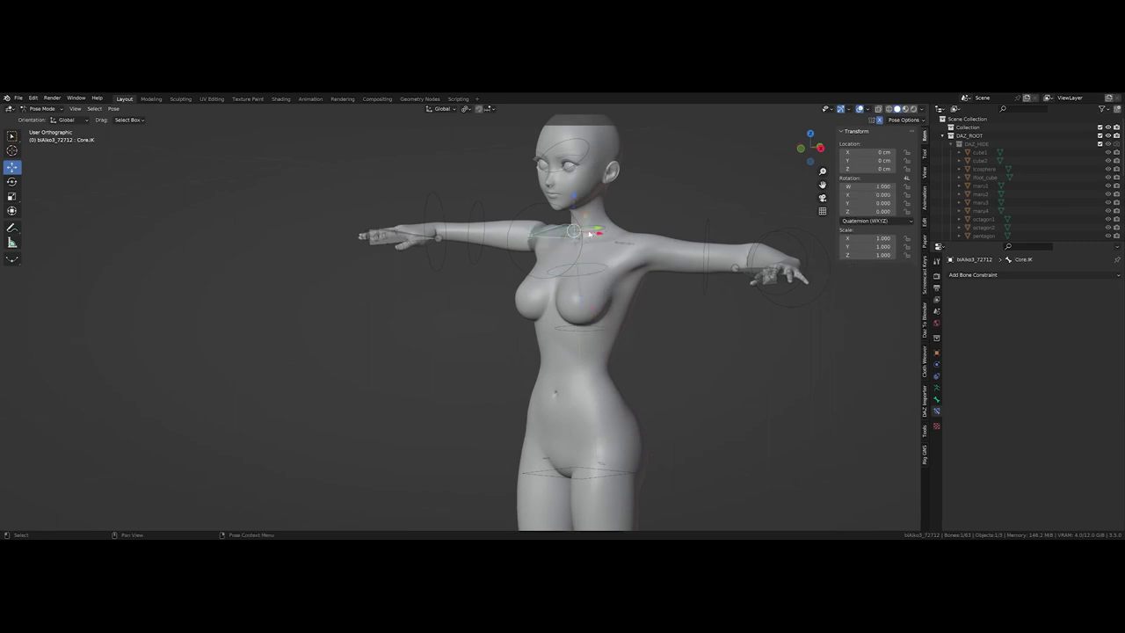
pyautogui.press('g')
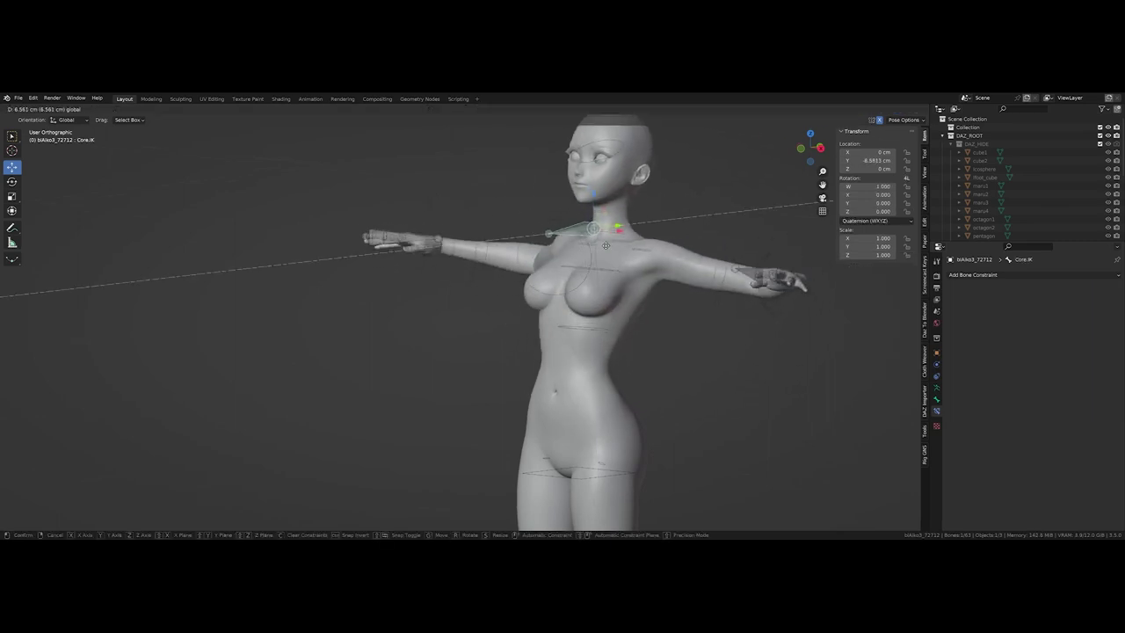
pyautogui.click(600, 266)
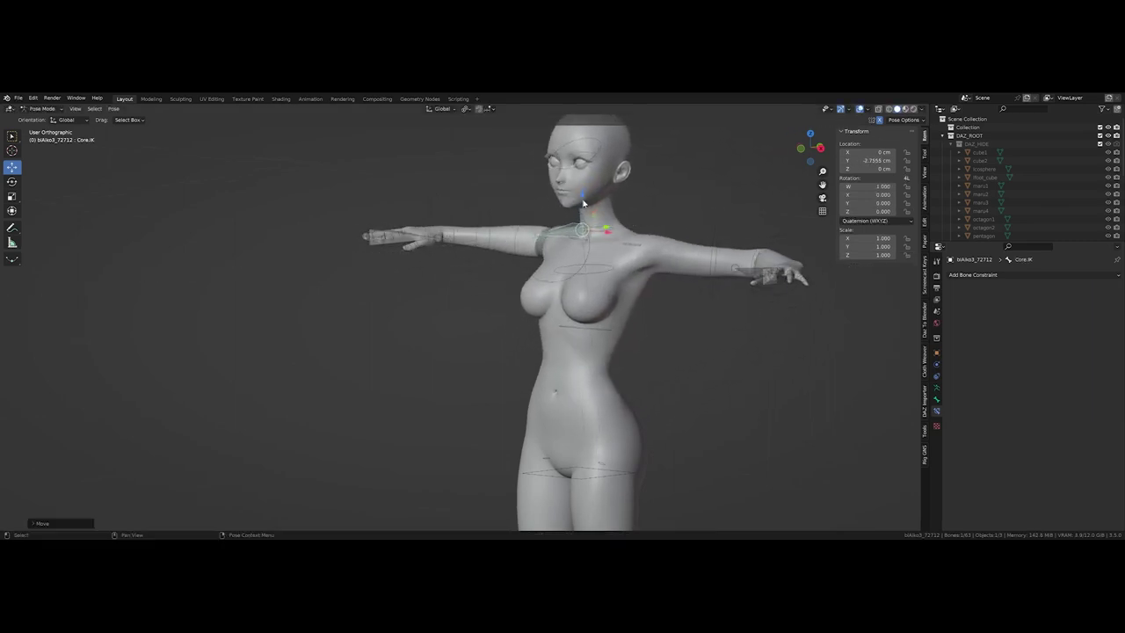
pyautogui.press('g')
pyautogui.click(606, 208)
pyautogui.hotkey('ctrl', 'z')
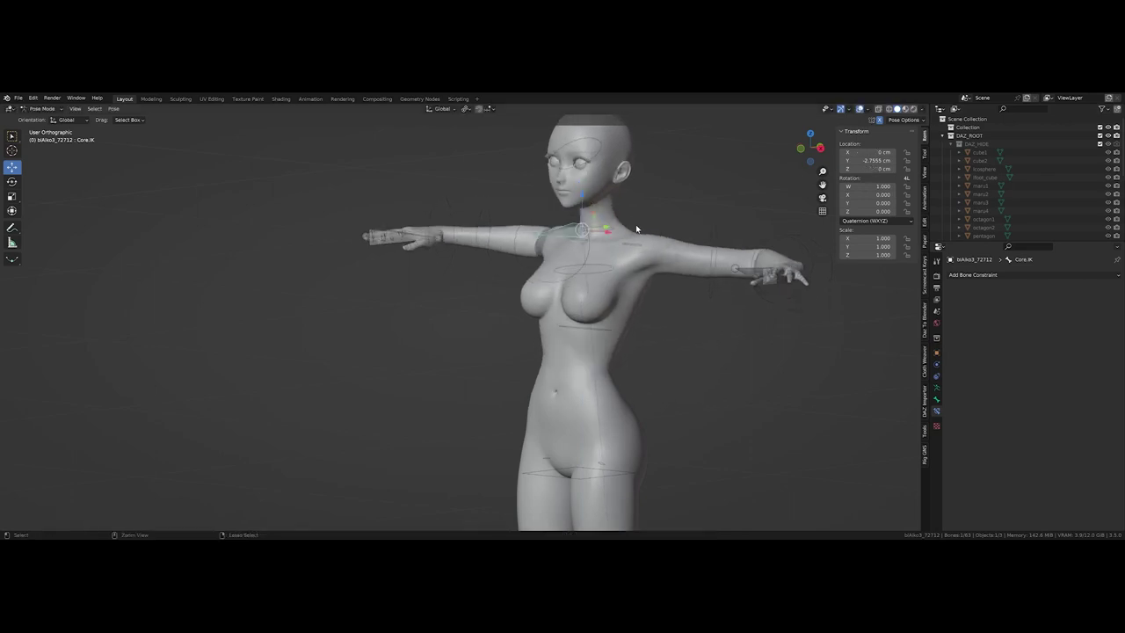
pyautogui.rightClick(621, 275)
pyautogui.moveTo(596, 271)
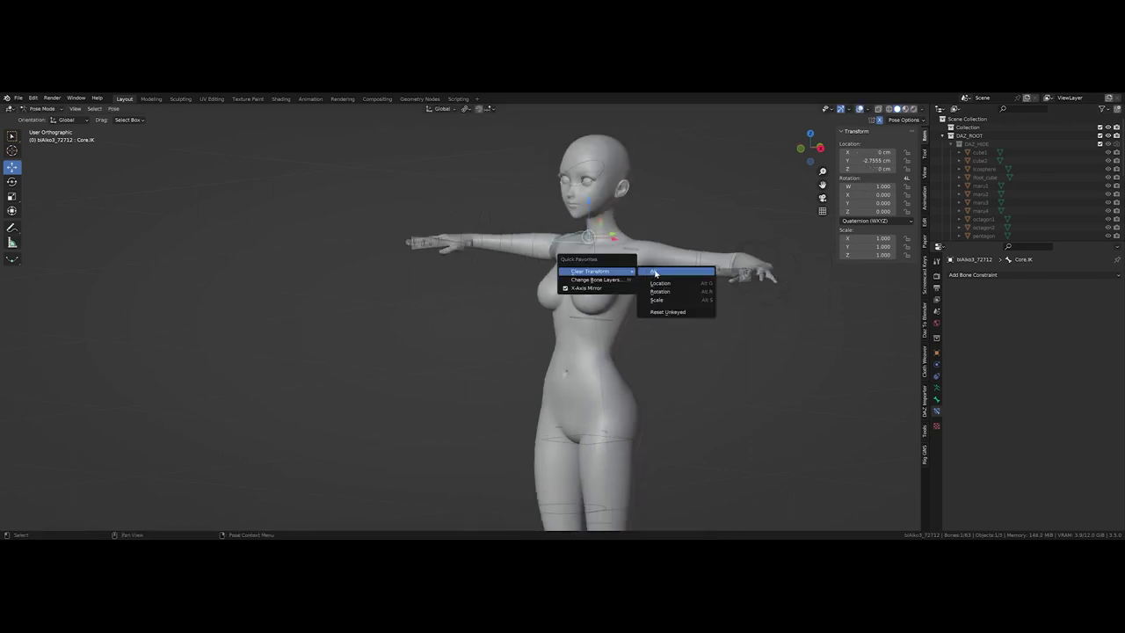
pyautogui.click(651, 271)
pyautogui.scroll(-3, 644, 280)
pyautogui.click(619, 396)
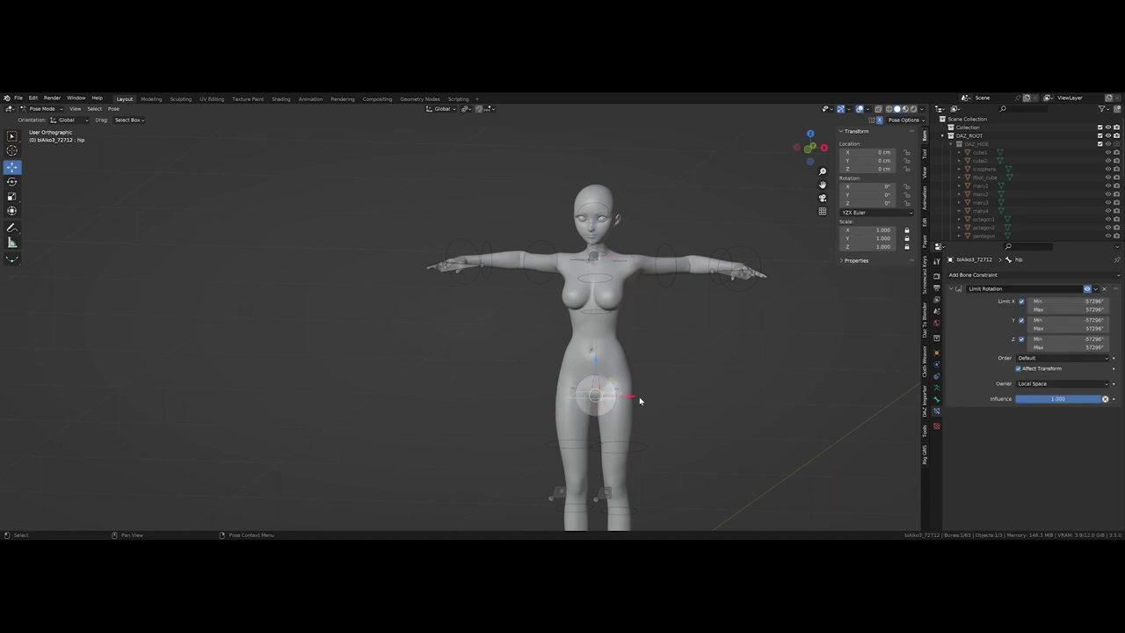
pyautogui.press('g')
pyautogui.press('x')
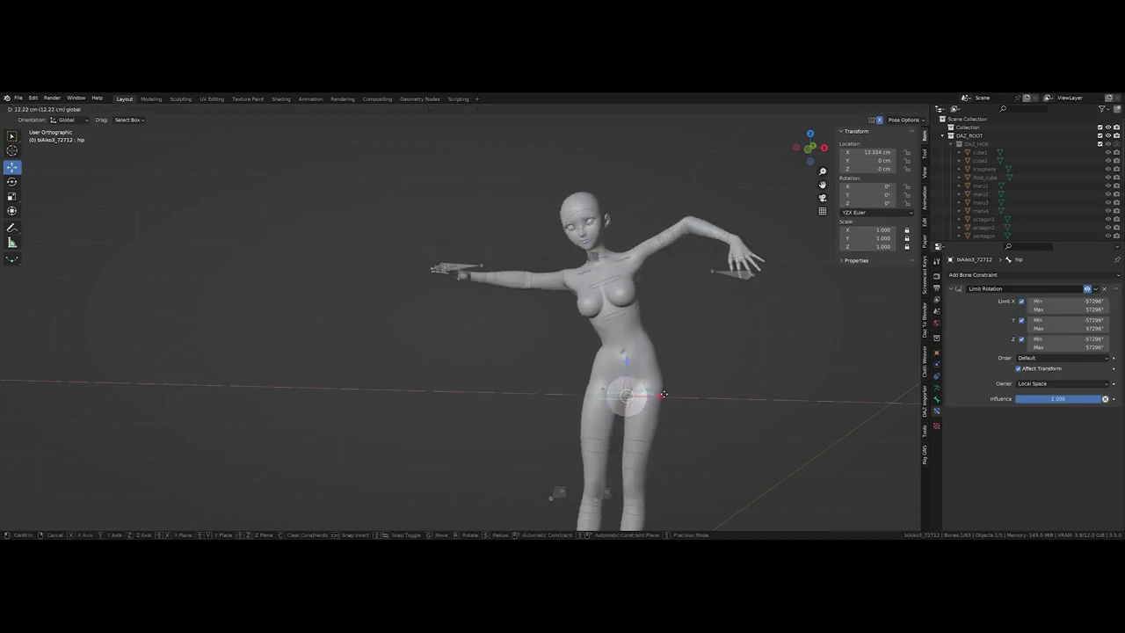
pyautogui.rightClick(649, 399)
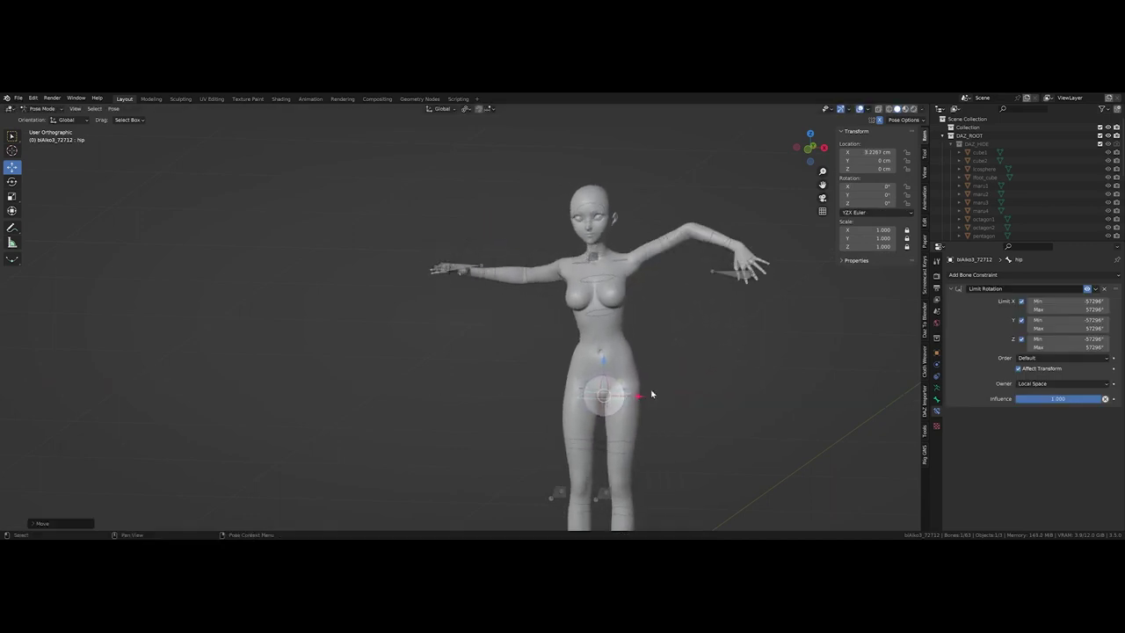
pyautogui.click(608, 202)
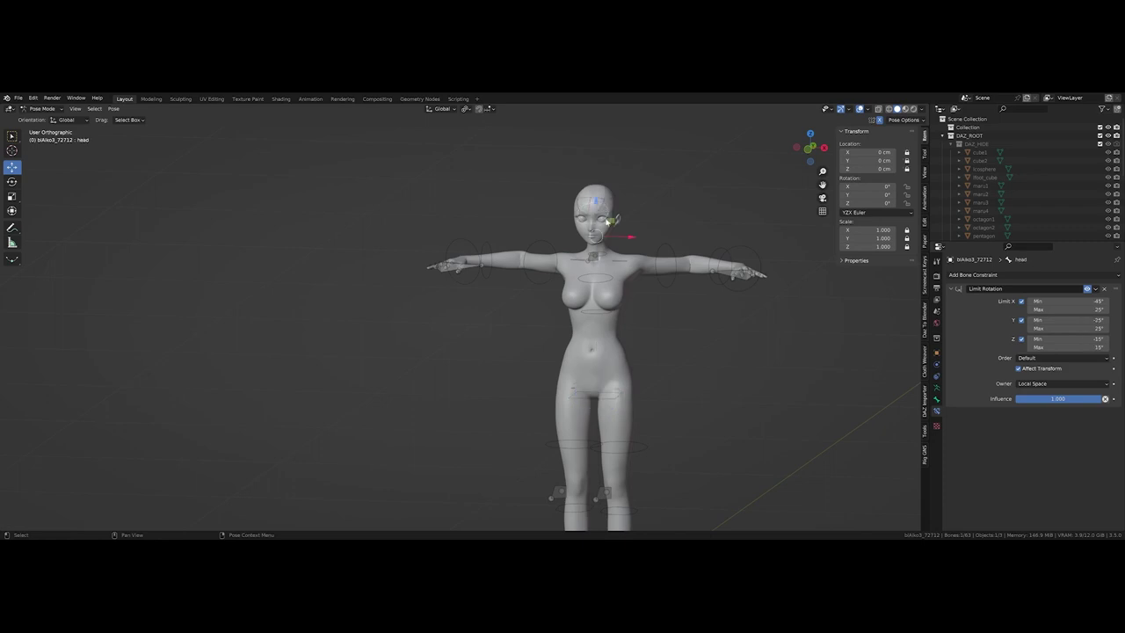
pyautogui.scroll(3, 616, 233)
# - Extrude a new bone forward from the head joint along Y and parent it to root, keeping offset
pyautogui.press('Tab')
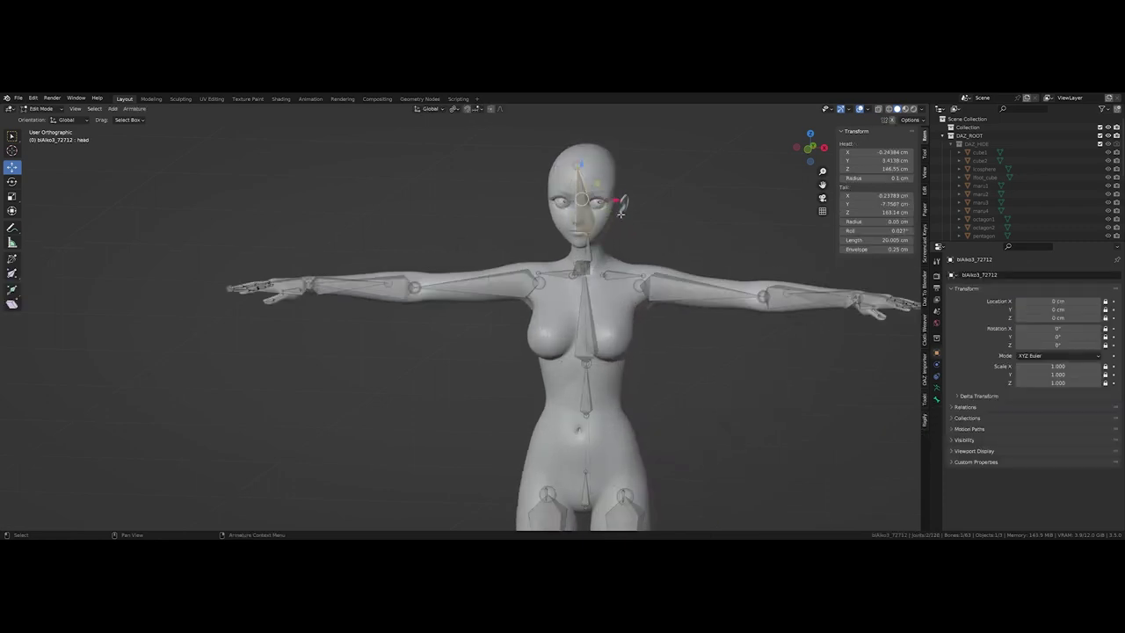
pyautogui.press('KP_3')
pyautogui.click(556, 162)
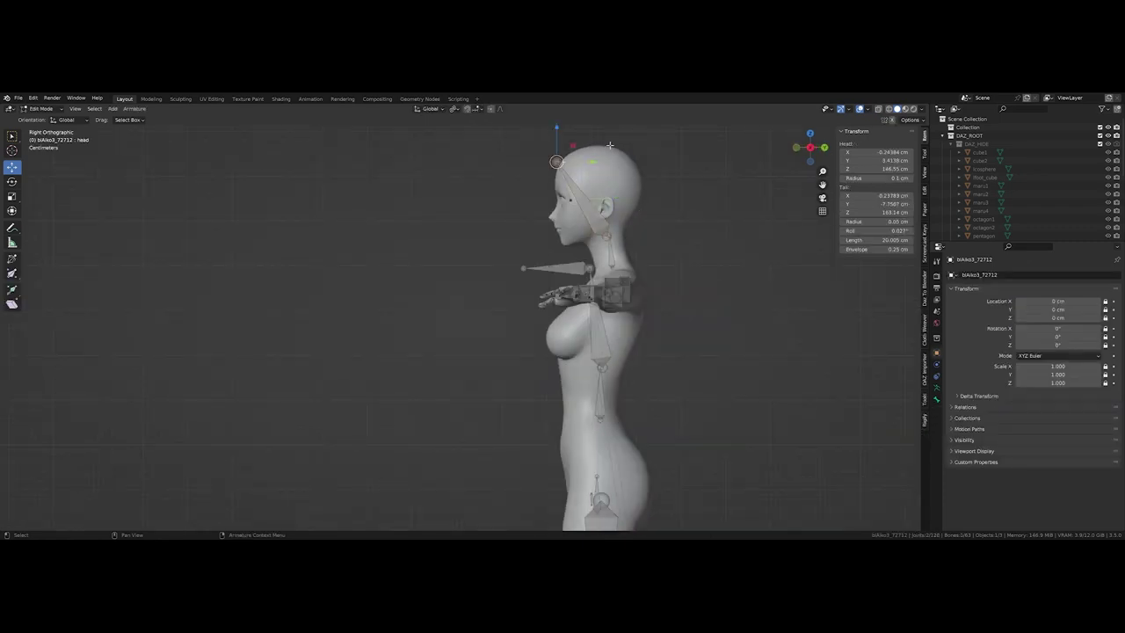
pyautogui.press('e')
pyautogui.press('y')
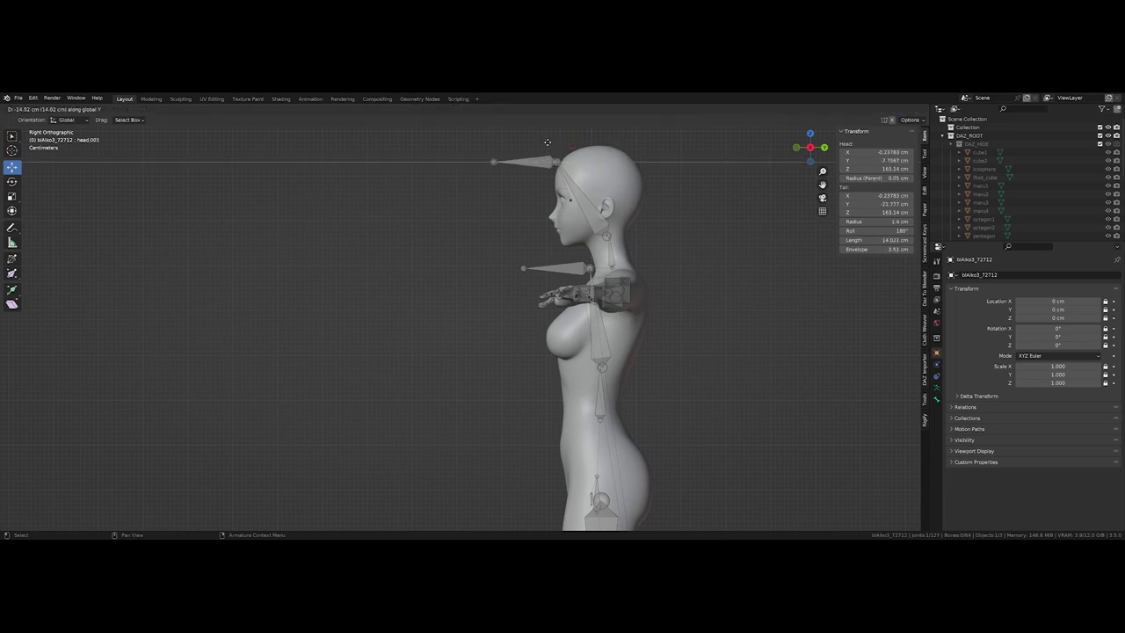
pyautogui.click(525, 162)
pyautogui.scroll(-2, 609, 392)
pyautogui.scroll(-1, 609, 392)
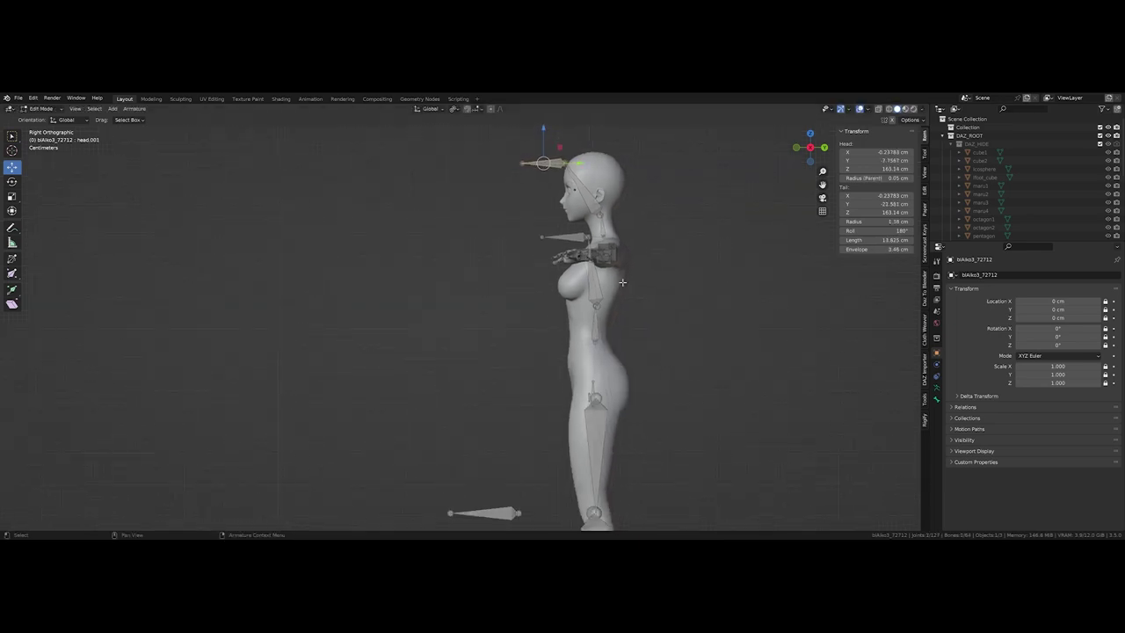
pyautogui.scroll(-2, 610, 391)
pyautogui.scroll(-1, 609, 391)
pyautogui.click(569, 447)
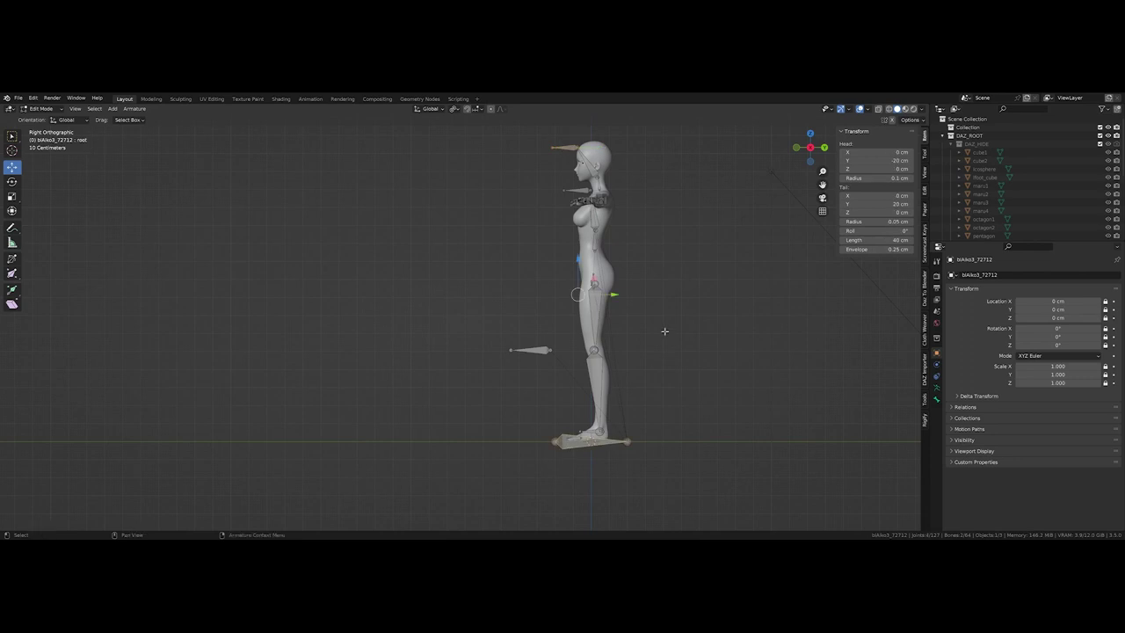
pyautogui.press('q')
pyautogui.click(628, 237)
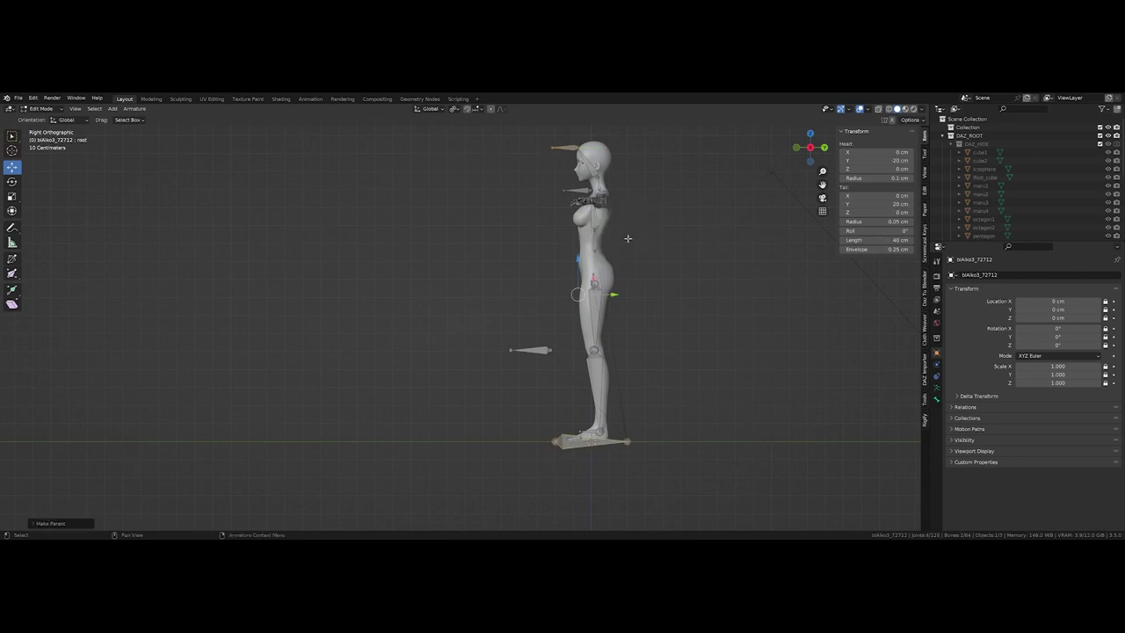
# - Rename the extra bone in front of the face from head.001 to Head.IK
pyautogui.keyDown('shift'); pyautogui.moveTo(590, 186); pyautogui.dragTo(633, 245, button='middle'); pyautogui.keyUp('shift')
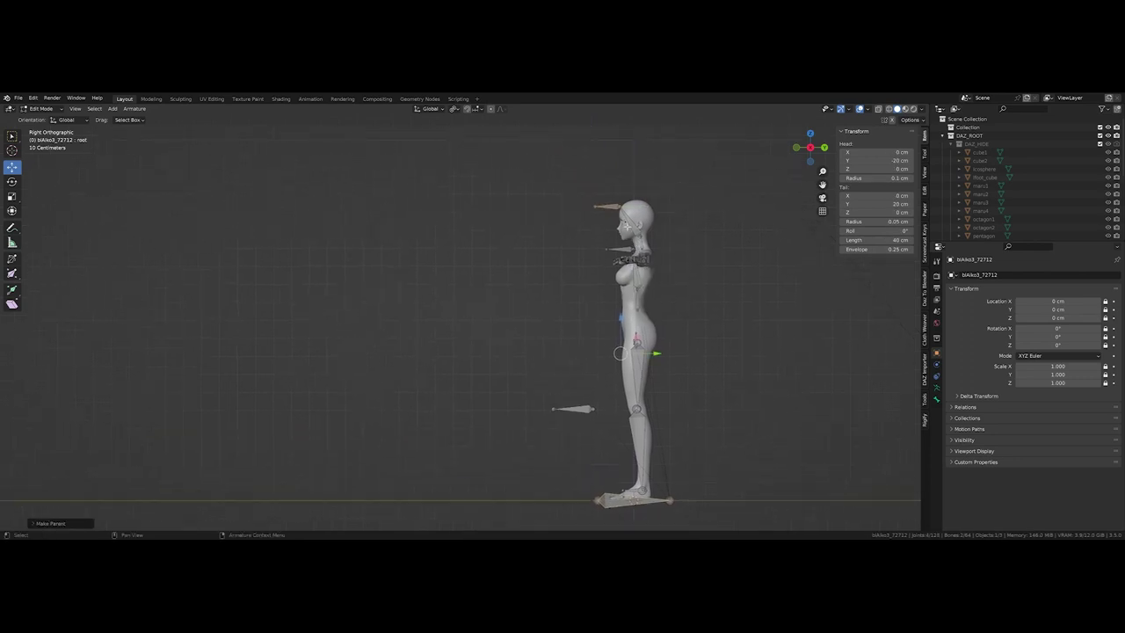
pyautogui.click(602, 209)
pyautogui.scroll(1, 665, 240)
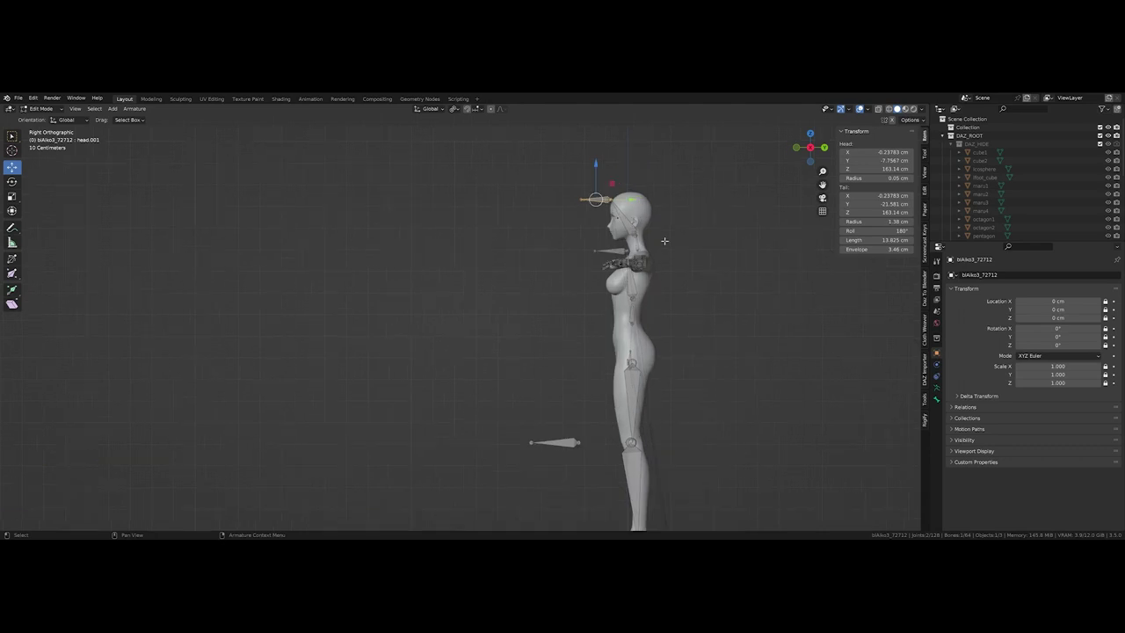
pyautogui.click(937, 400)
pyautogui.click(988, 275)
pyautogui.write('Head.R')
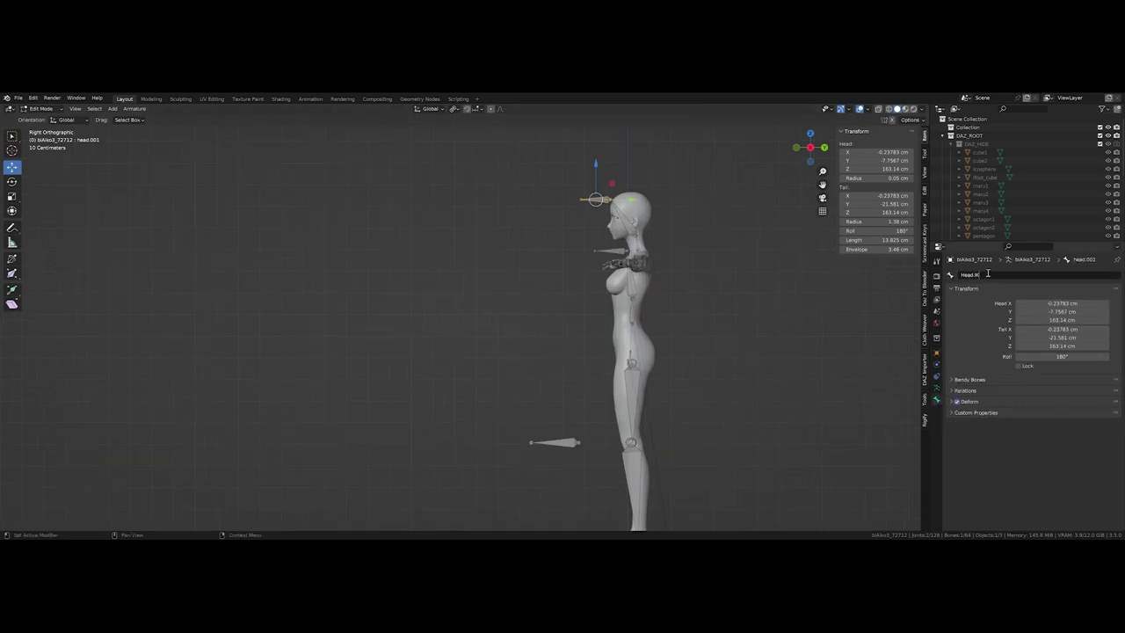
pyautogui.press('Return')
pyautogui.scroll(1, 615, 195)
pyautogui.scroll(1, 616, 195)
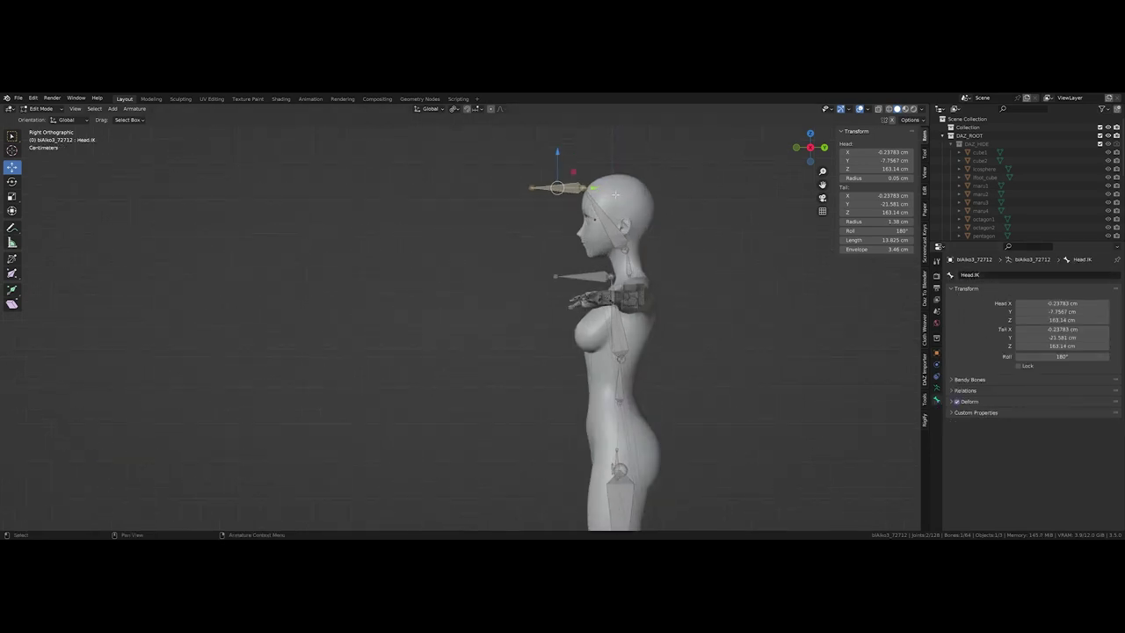
pyautogui.scroll(2, 615, 195)
pyautogui.moveTo(616, 195)
pyautogui.mouseDown(button='middle')
pyautogui.moveTo(712, 202)
pyautogui.moveTo(706, 213)
pyautogui.moveTo(654, 209)
pyautogui.moveTo(655, 232)
pyautogui.mouseUp(button='middle')
pyautogui.hotkey('ctrl', 'Tab')
# - Add an Inverse Kinematics constraint named IK - Head.IK to the head bone, targeting blAiko3_72712
pyautogui.click(661, 237)
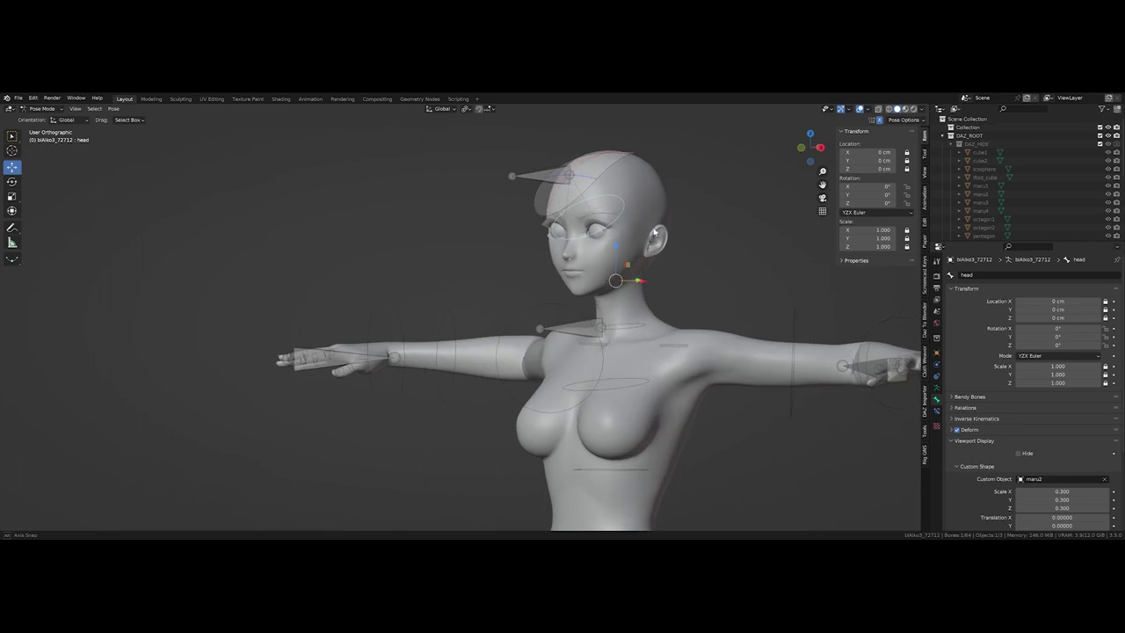
pyautogui.click(937, 400)
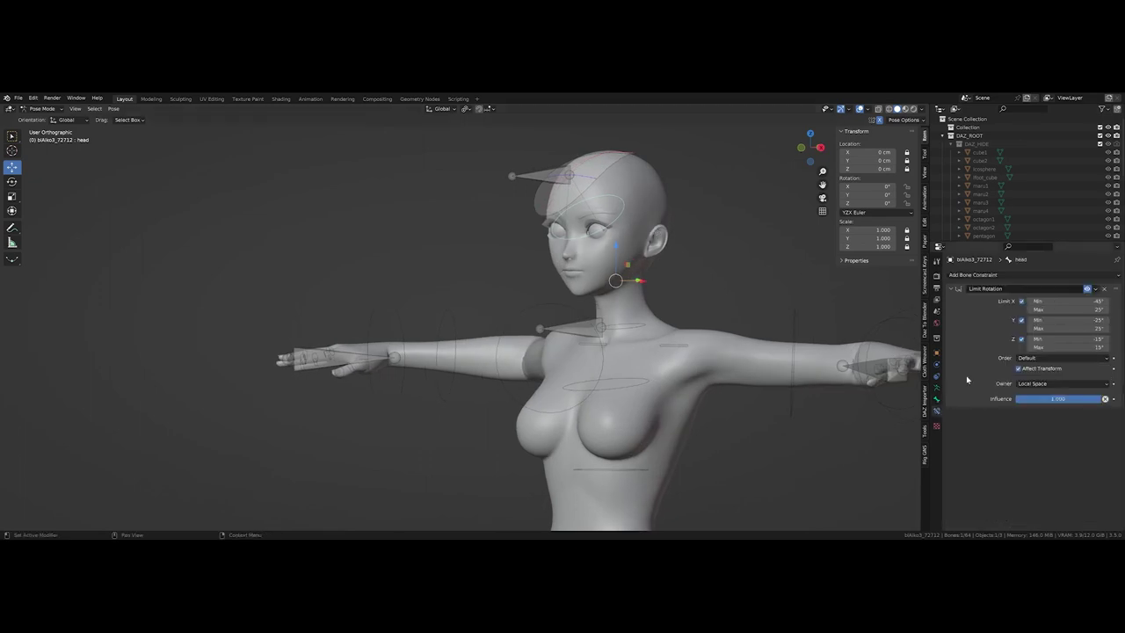
pyautogui.click(1018, 278)
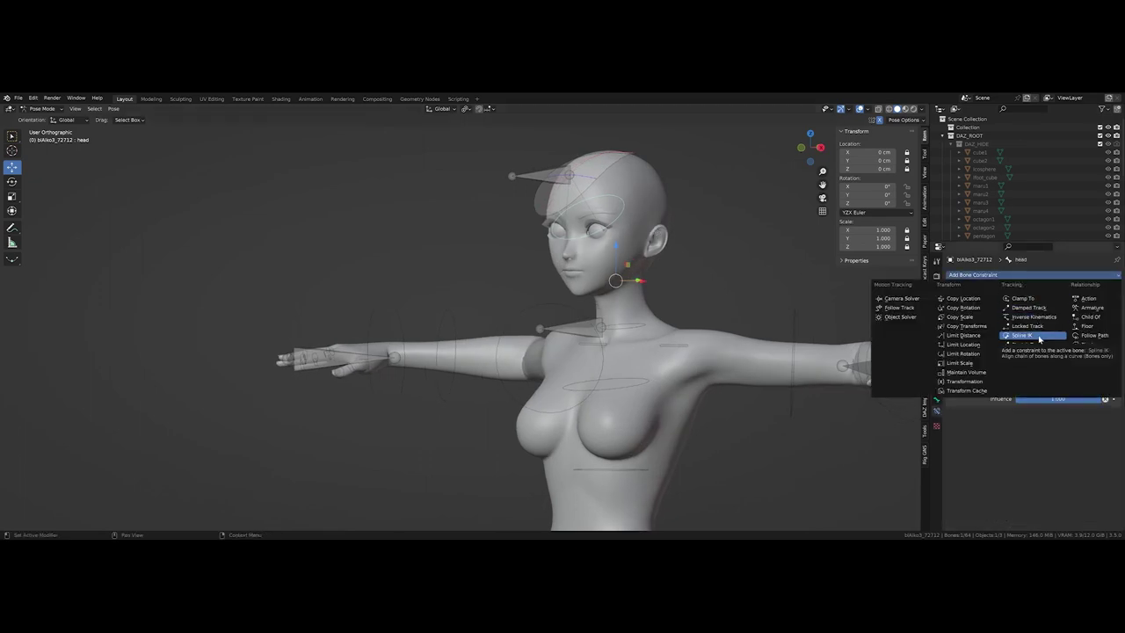
pyautogui.click(1034, 317)
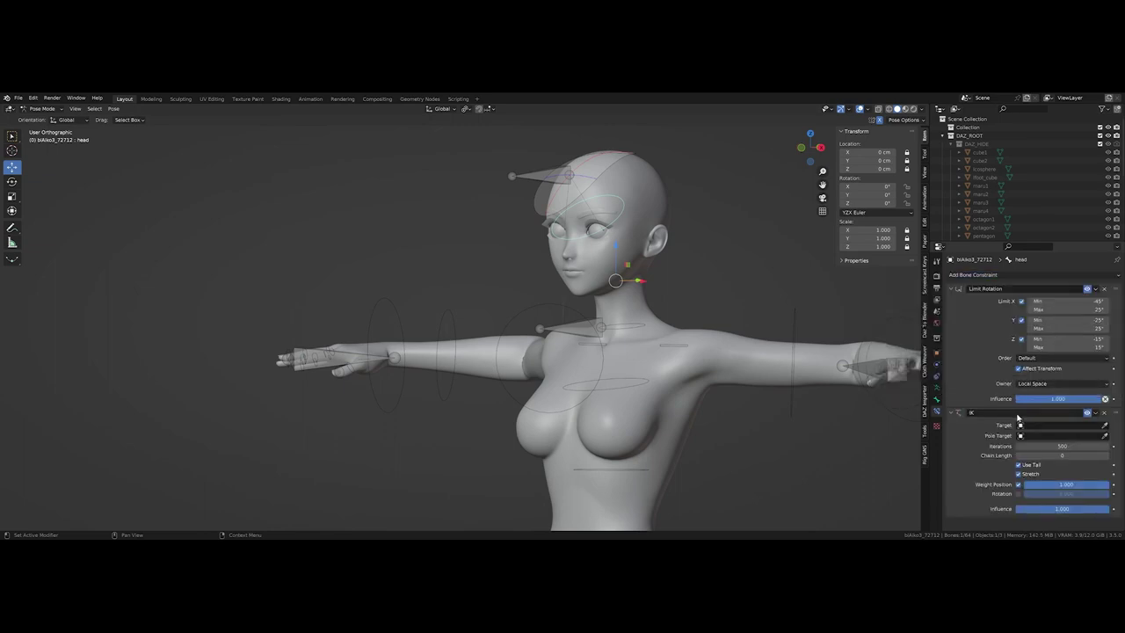
pyautogui.click(1020, 424)
pyautogui.click(1042, 438)
pyautogui.doubleClick(992, 413)
pyautogui.write('- Head')
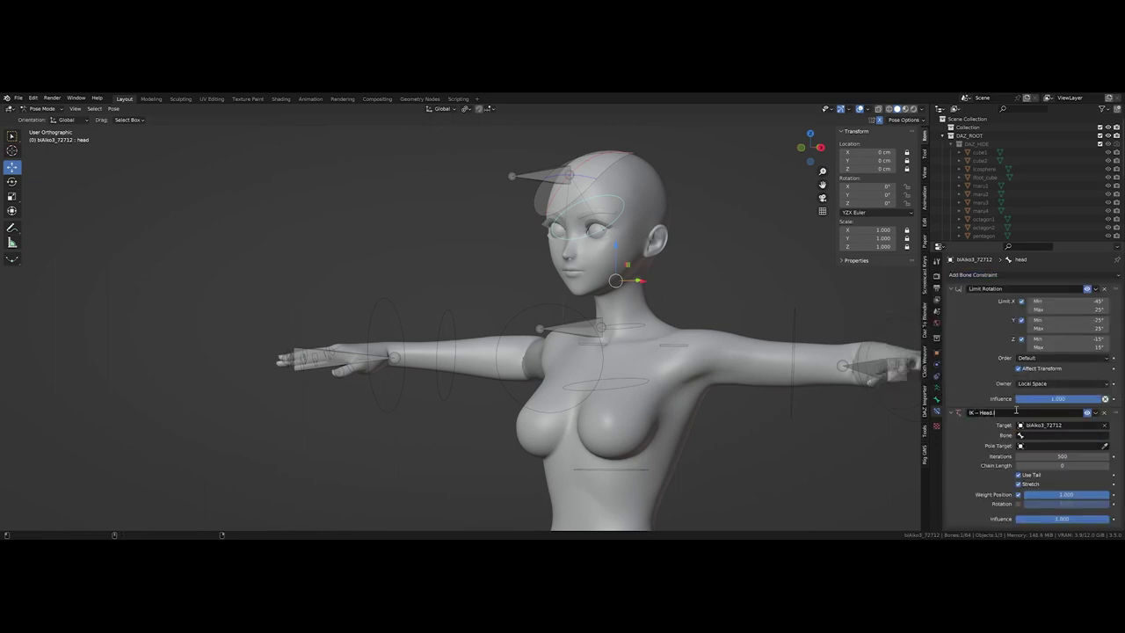
pyautogui.write('IK')
pyautogui.press('Return')
# - Set the IK target bone to Head.IK with chain length 1
pyautogui.click(1023, 435)
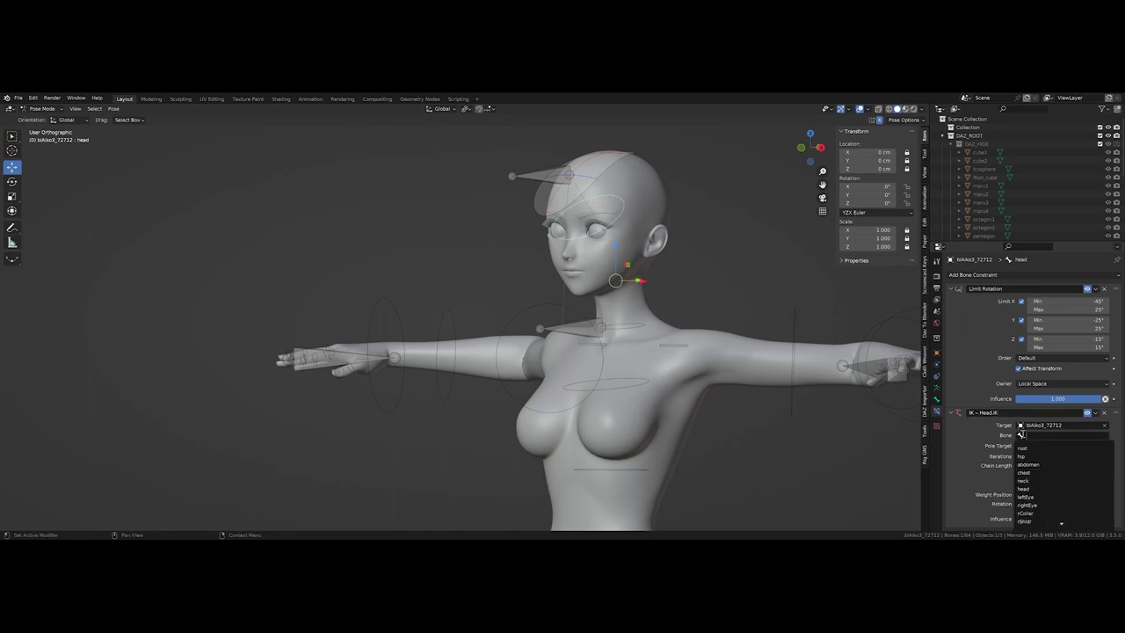
pyautogui.write('IK')
pyautogui.click(1037, 450)
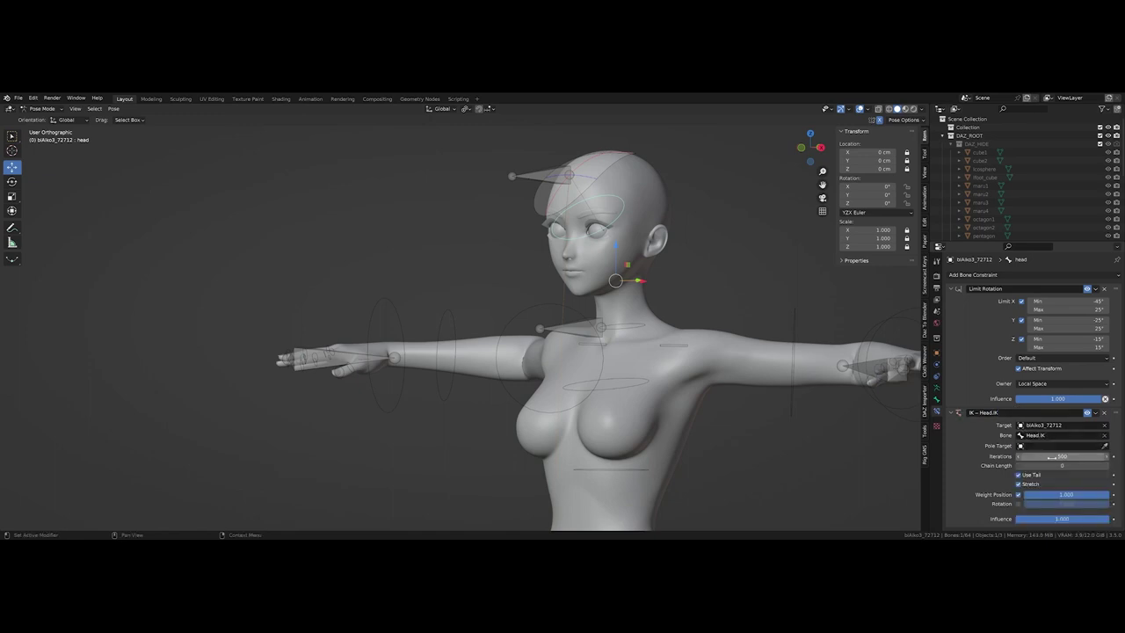
pyautogui.click(1107, 466)
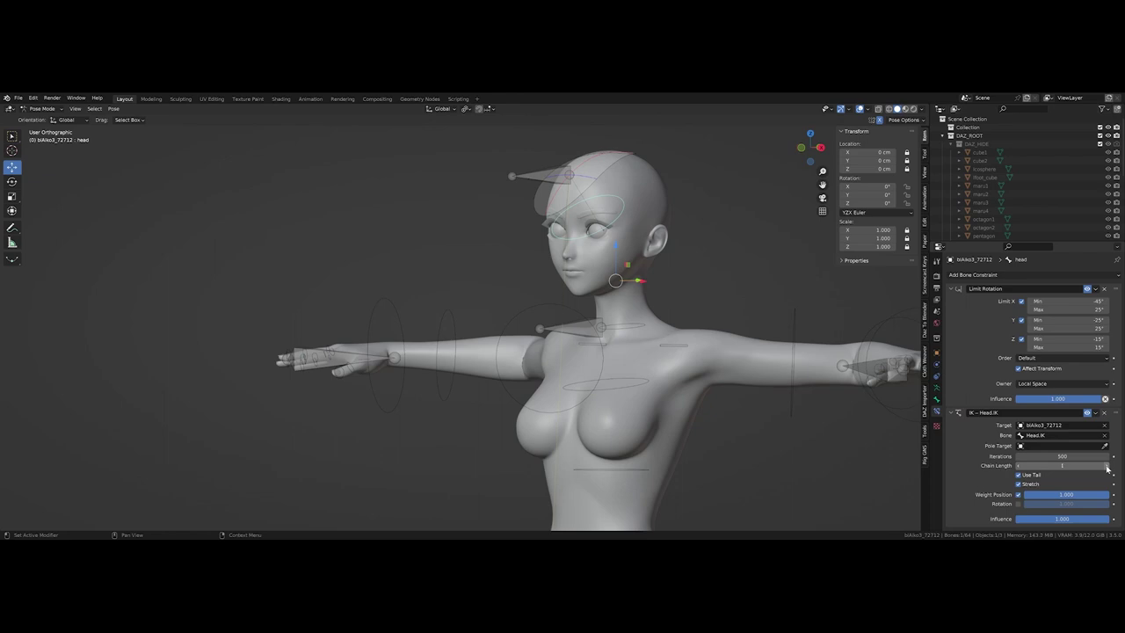
# - Move Head.IK along Y to check that the head turns, then cancel a second free move
pyautogui.moveTo(791, 298); pyautogui.dragTo(677, 281, button='middle')
pyautogui.click(587, 213)
pyautogui.press('g')
pyautogui.press('y')
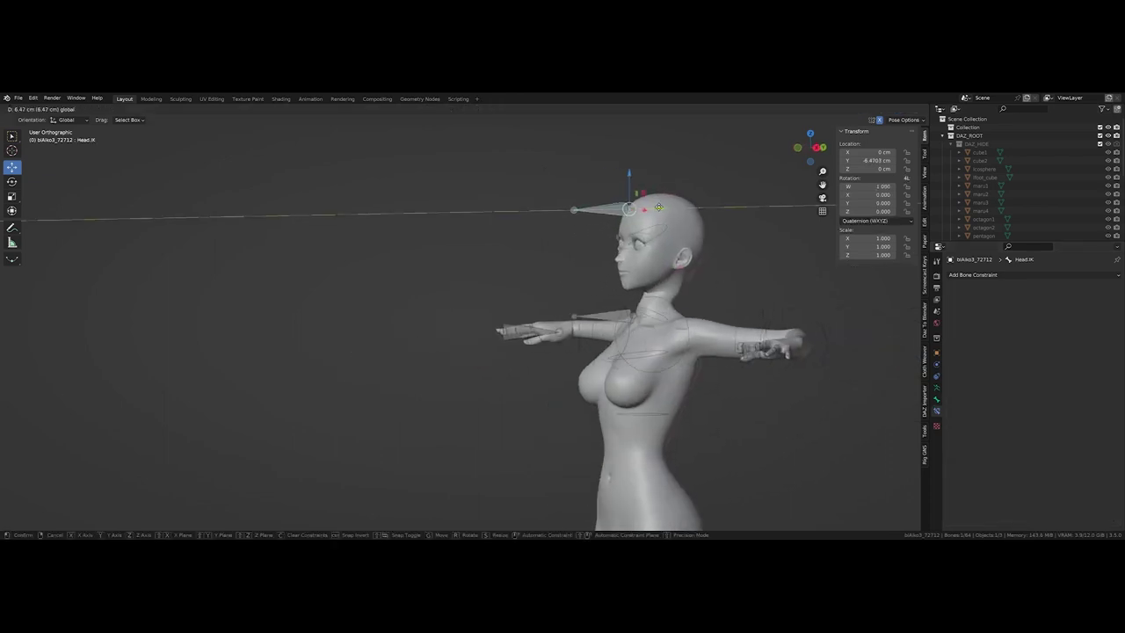
pyautogui.click(658, 227)
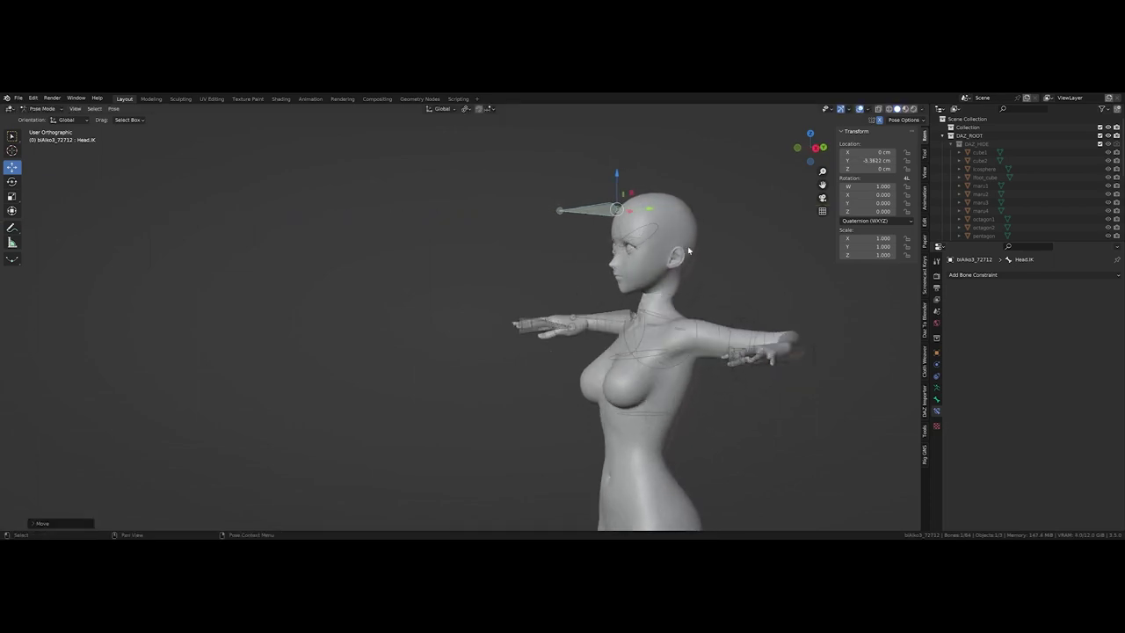
pyautogui.press('g')
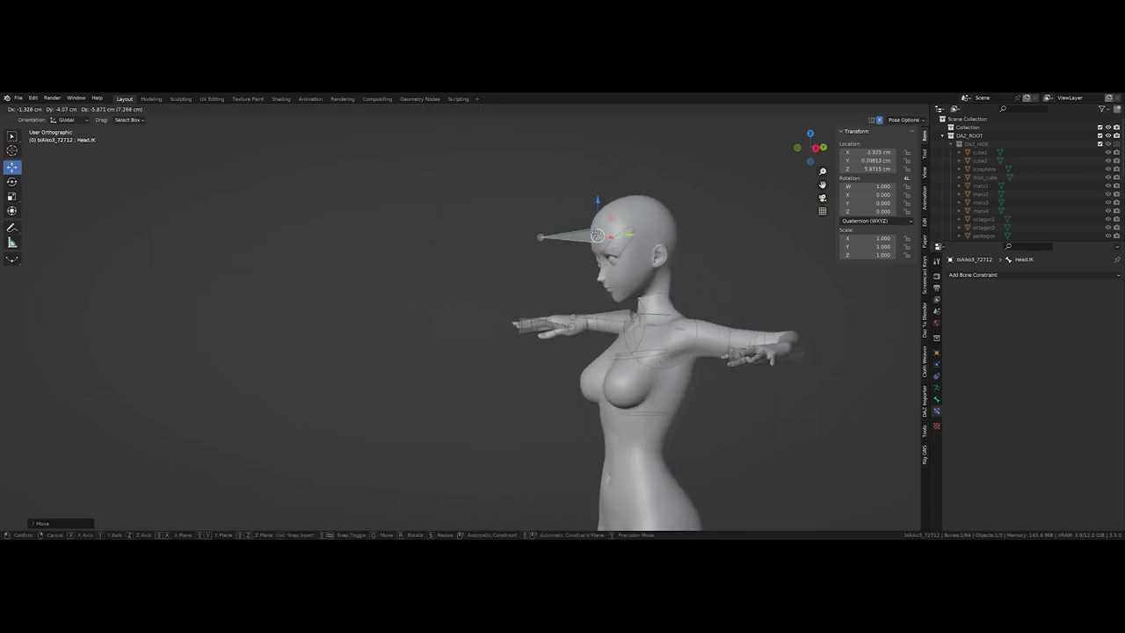
pyautogui.rightClick(620, 233)
# - Clear all of Head.IK's transforms back to its rest position
pyautogui.rightClick(646, 215)
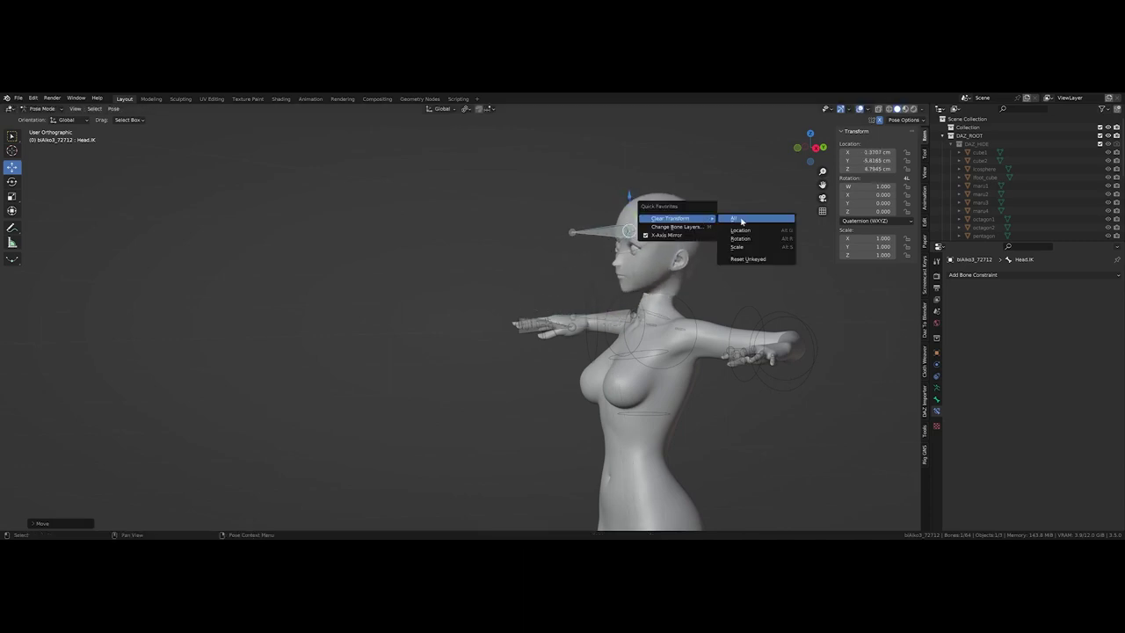
pyautogui.click(739, 226)
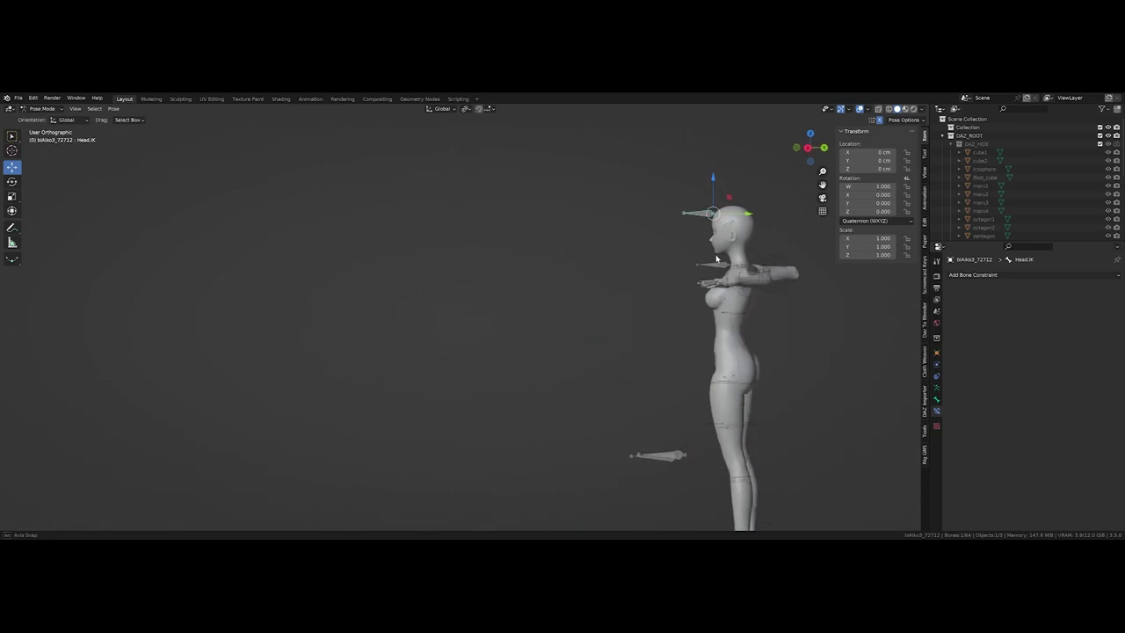
pyautogui.moveTo(733, 264); pyautogui.dragTo(830, 263, button='middle')
# - Shift the hip bone sideways along X, then clear all its transforms to restore the T-pose
pyautogui.click(750, 377)
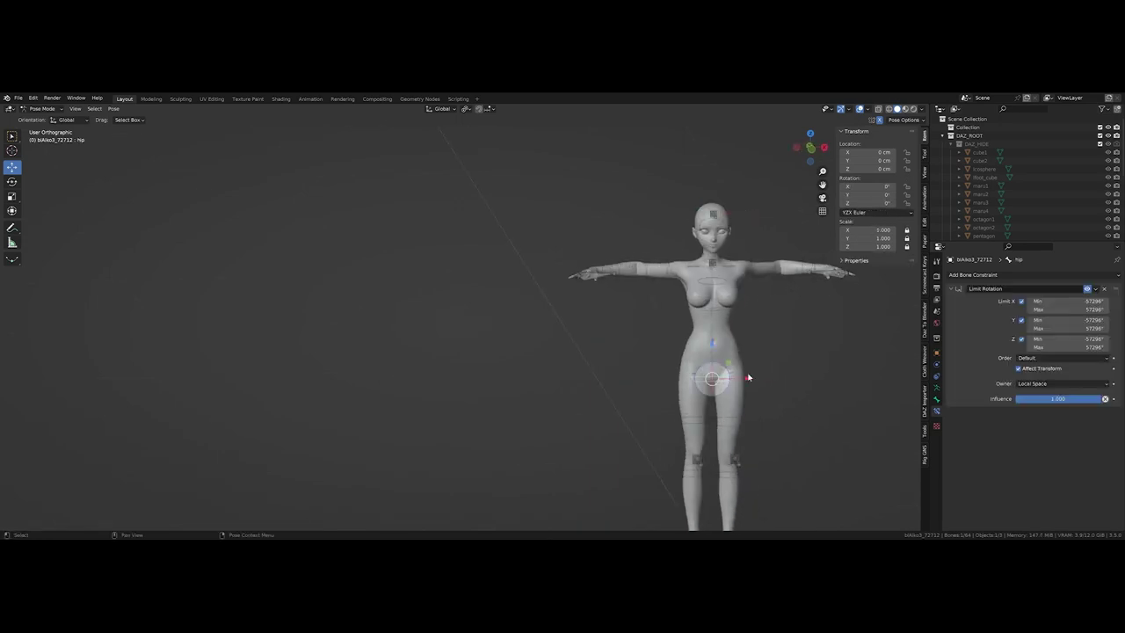
pyautogui.press('g')
pyautogui.press('x')
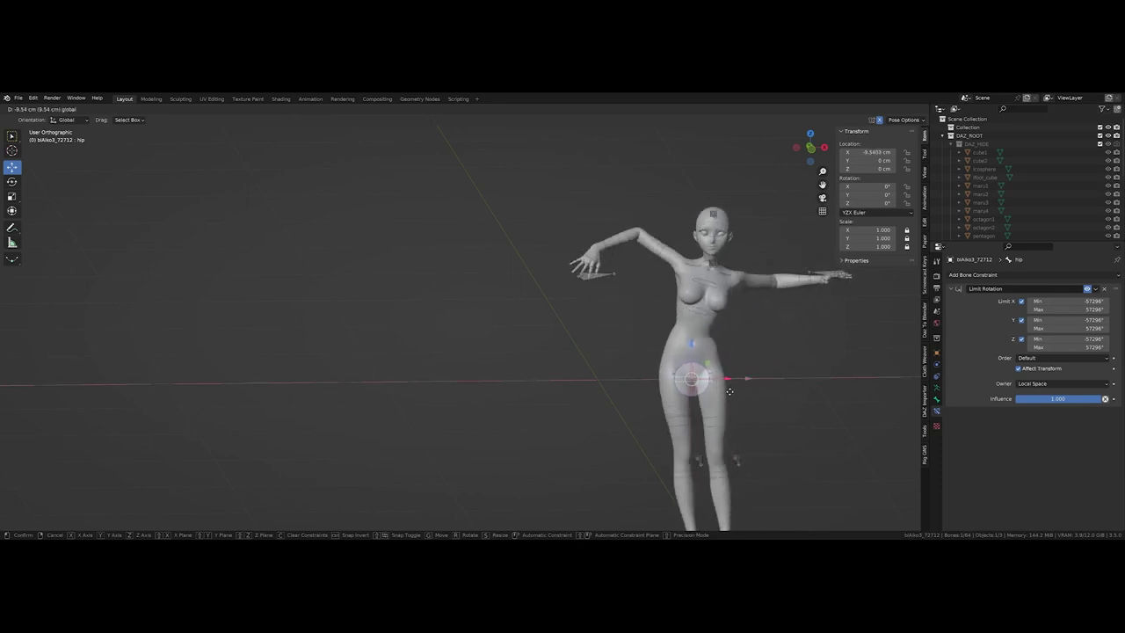
pyautogui.click(772, 390)
pyautogui.scroll(-2, 697, 319)
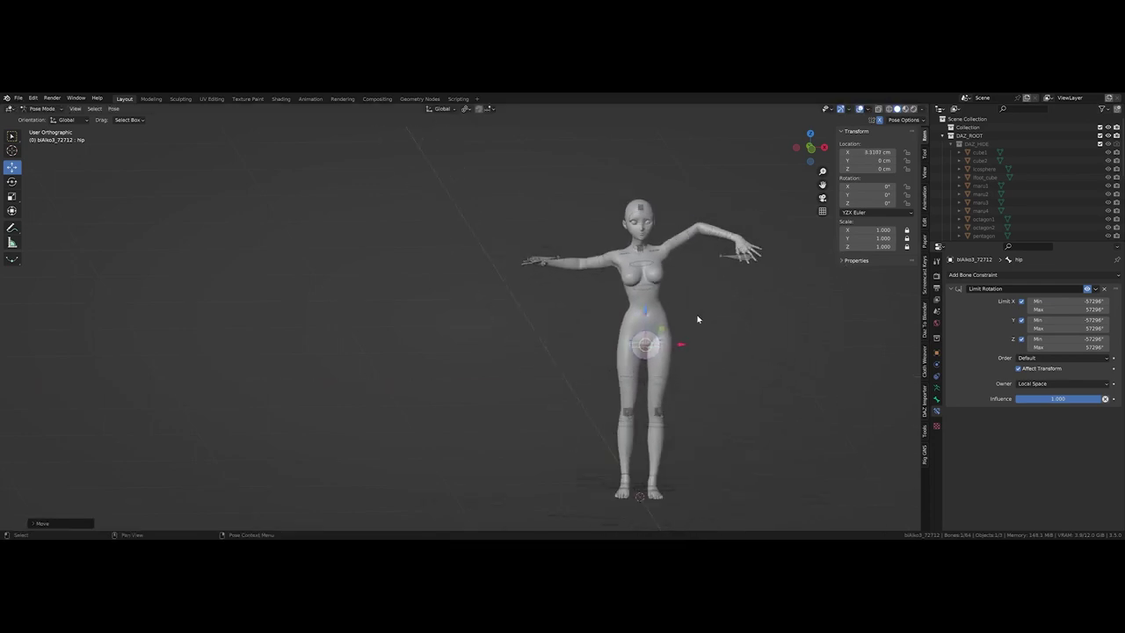
pyautogui.press('q')
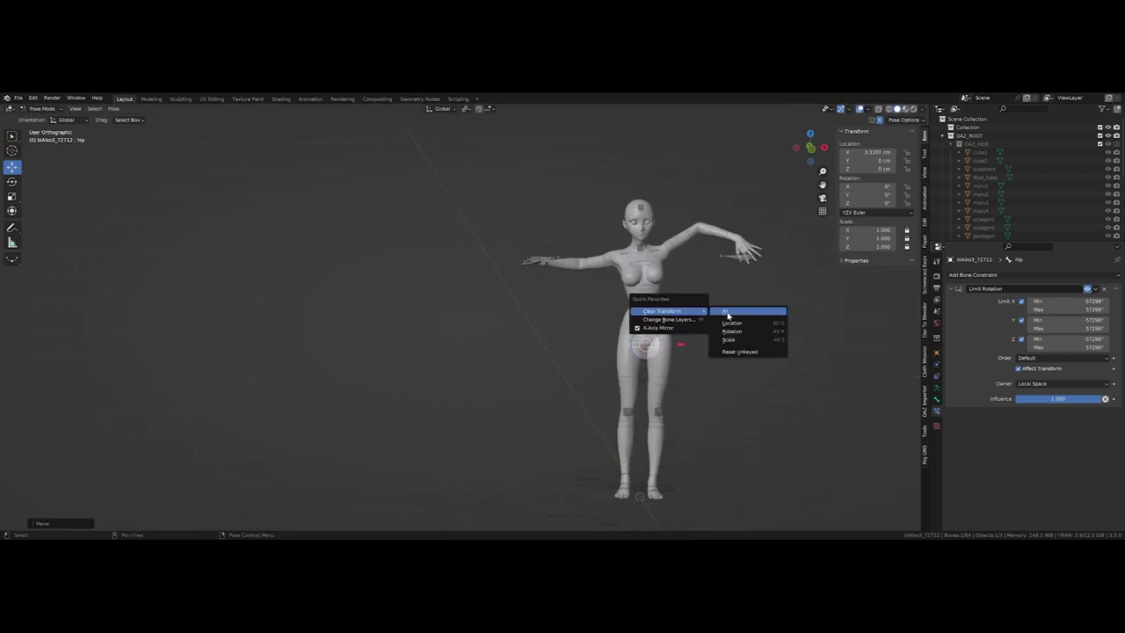
pyautogui.click(723, 314)
pyautogui.scroll(2, 723, 315)
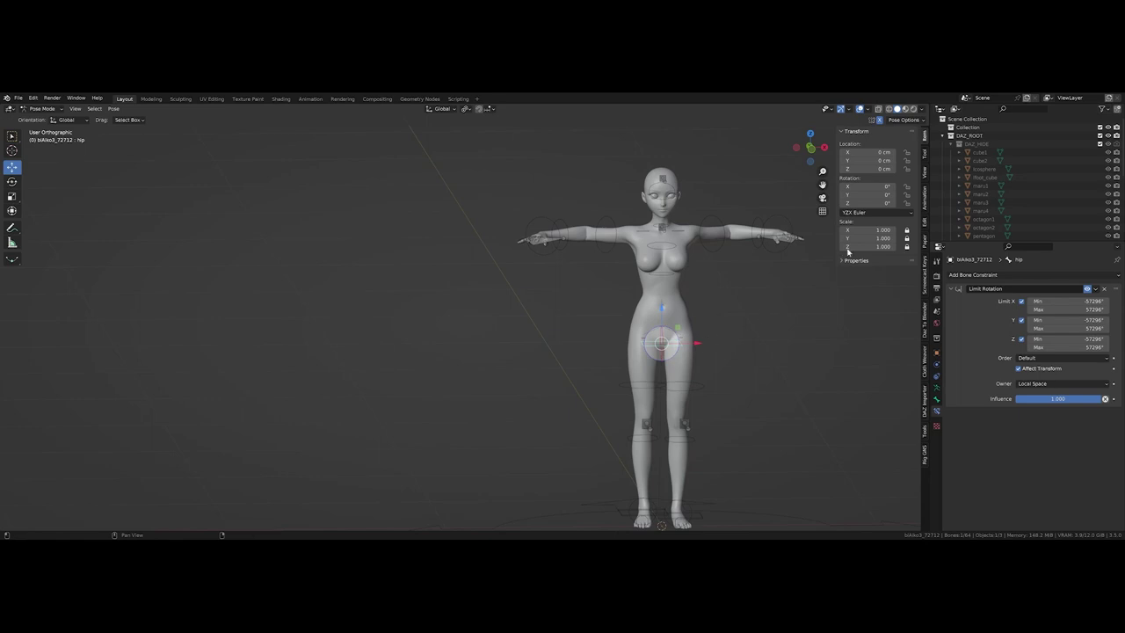
# - Twist the hip slightly and drag both hand IK controls down onto the hips
pyautogui.moveTo(880, 203); pyautogui.dragTo(857, 203)
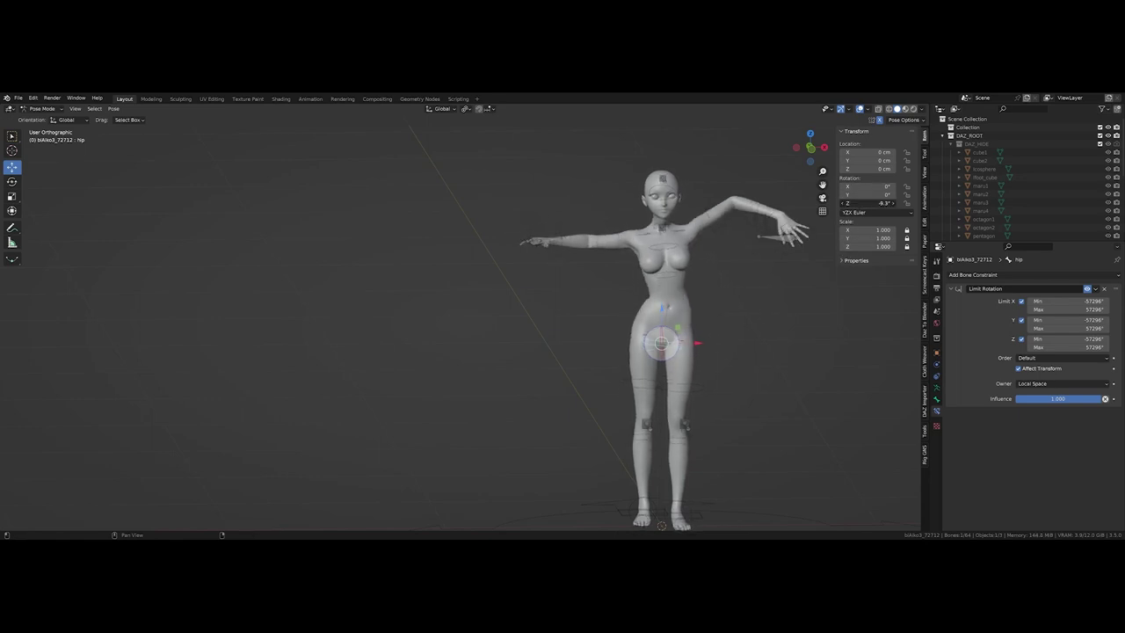
pyautogui.click(554, 243)
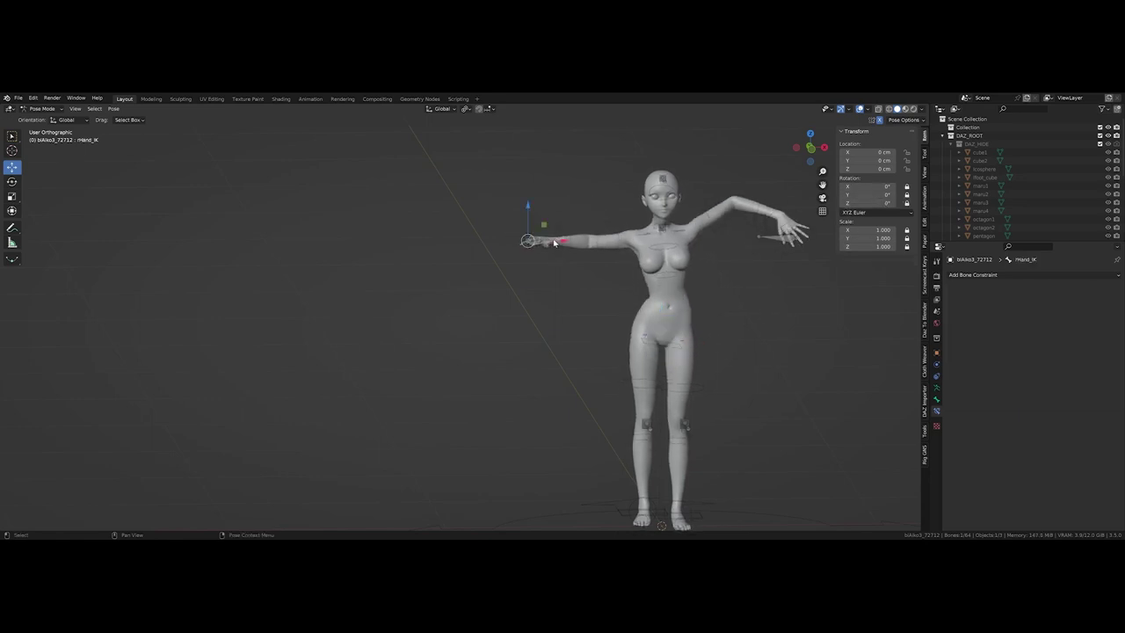
pyautogui.moveTo(529, 238); pyautogui.dragTo(635, 360)
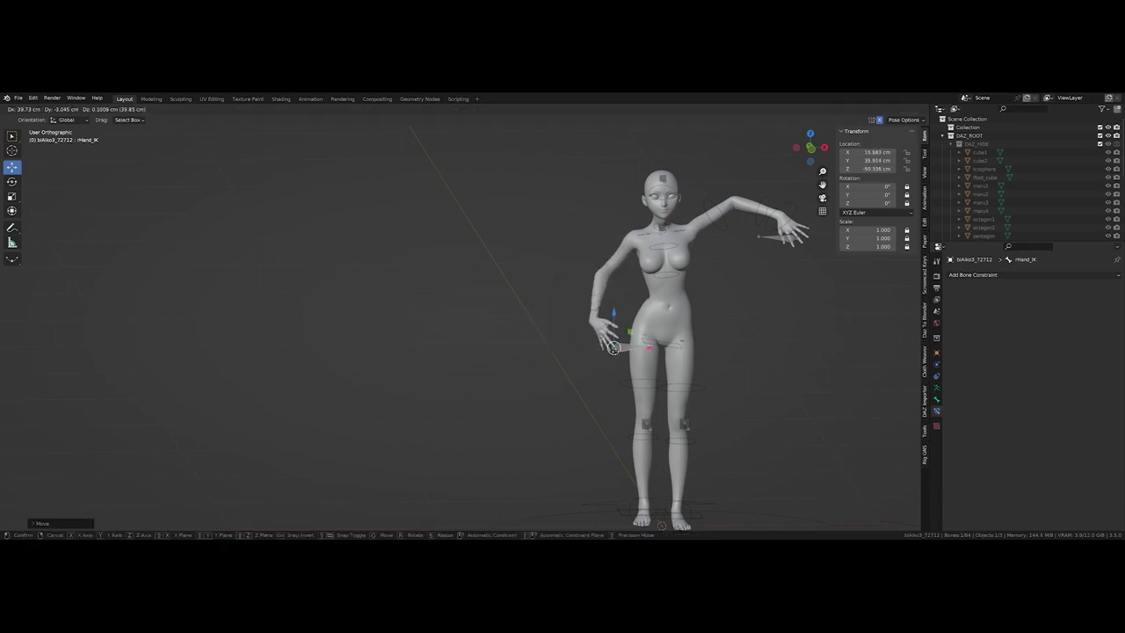
pyautogui.moveTo(787, 240); pyautogui.dragTo(695, 369)
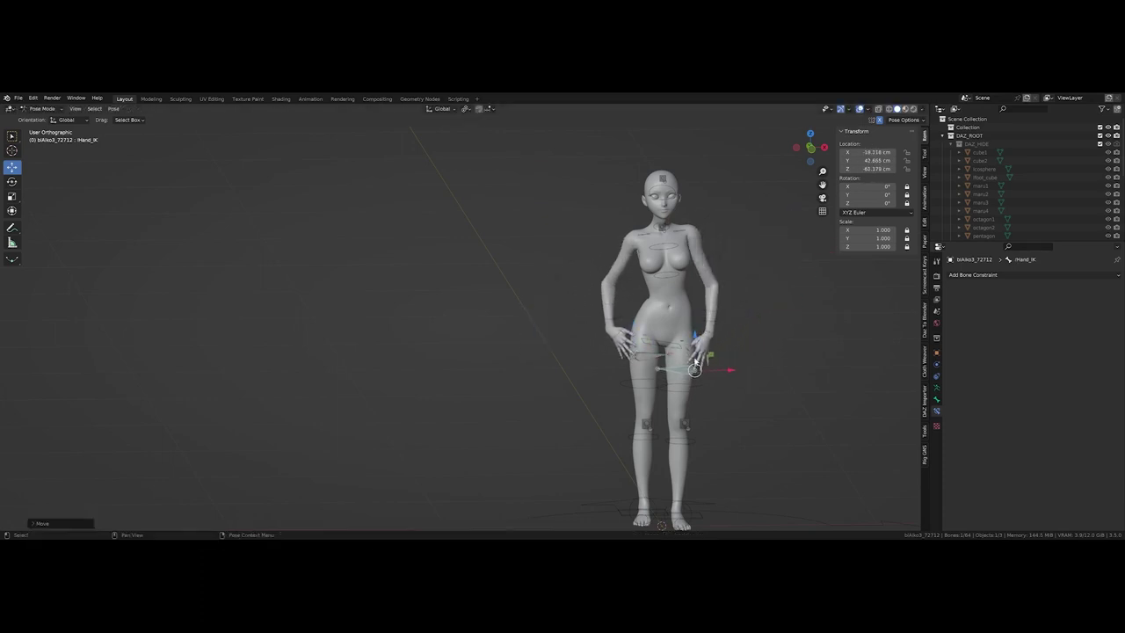
# - Raise the rHand_IK control slightly to test that the right arm follows
pyautogui.click(665, 180)
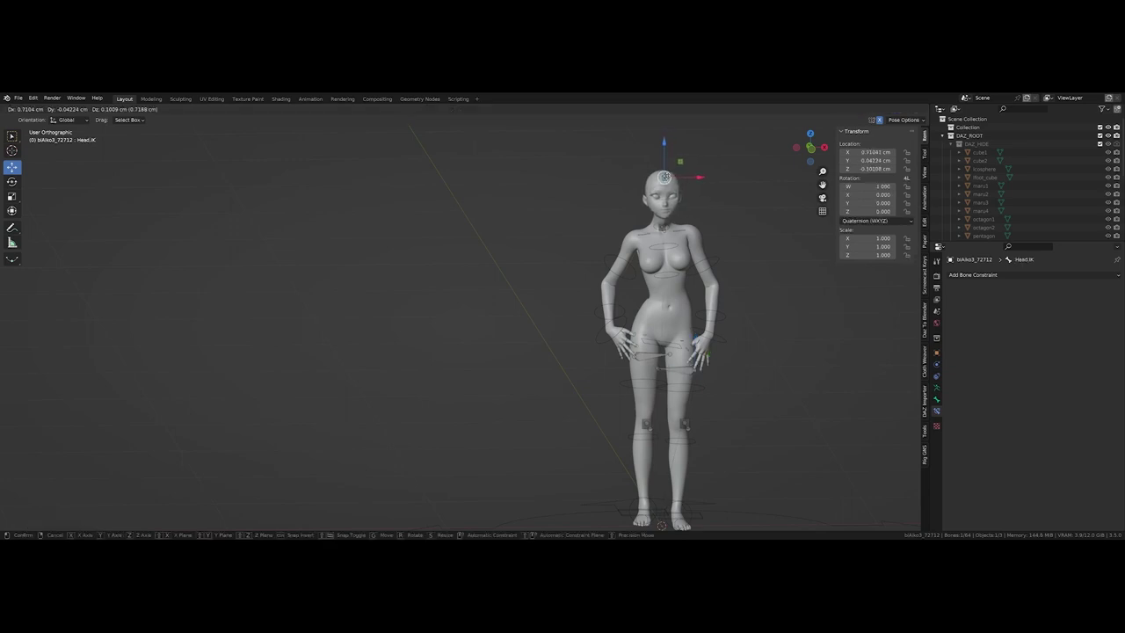
pyautogui.moveTo(668, 178); pyautogui.dragTo(743, 253, button='middle')
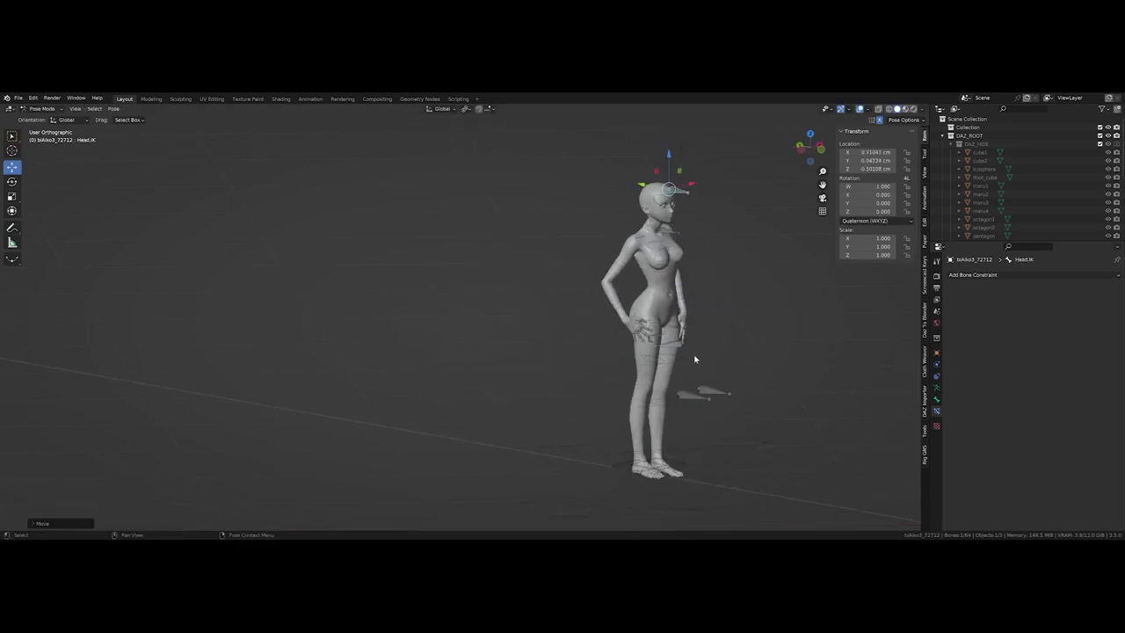
pyautogui.click(670, 330)
pyautogui.moveTo(670, 329); pyautogui.dragTo(642, 348, button='middle')
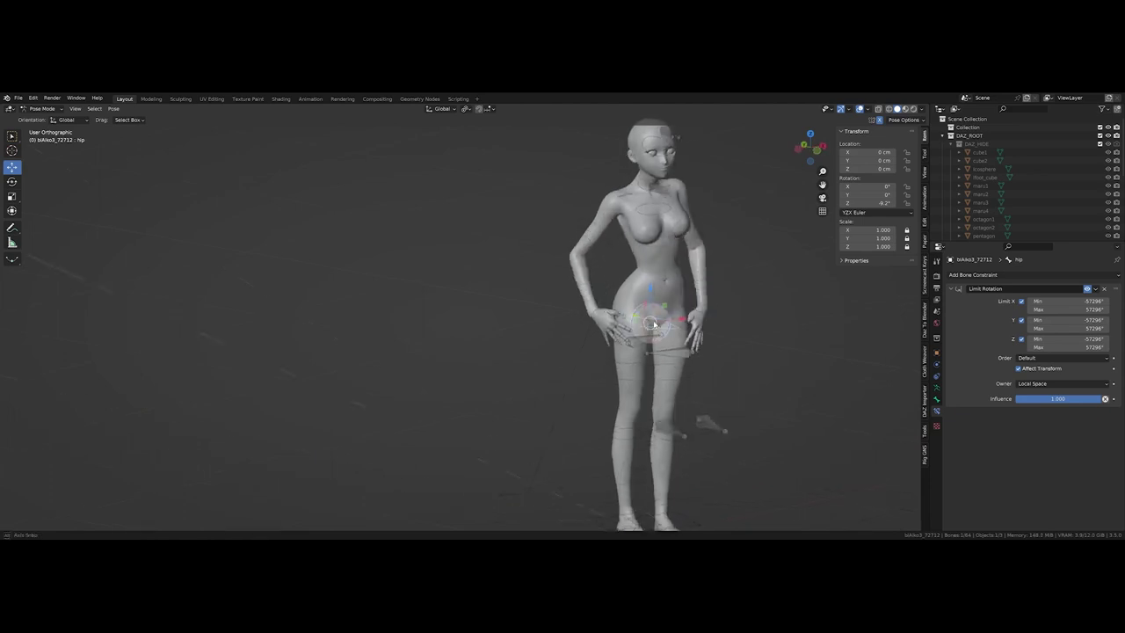
pyautogui.click(674, 349)
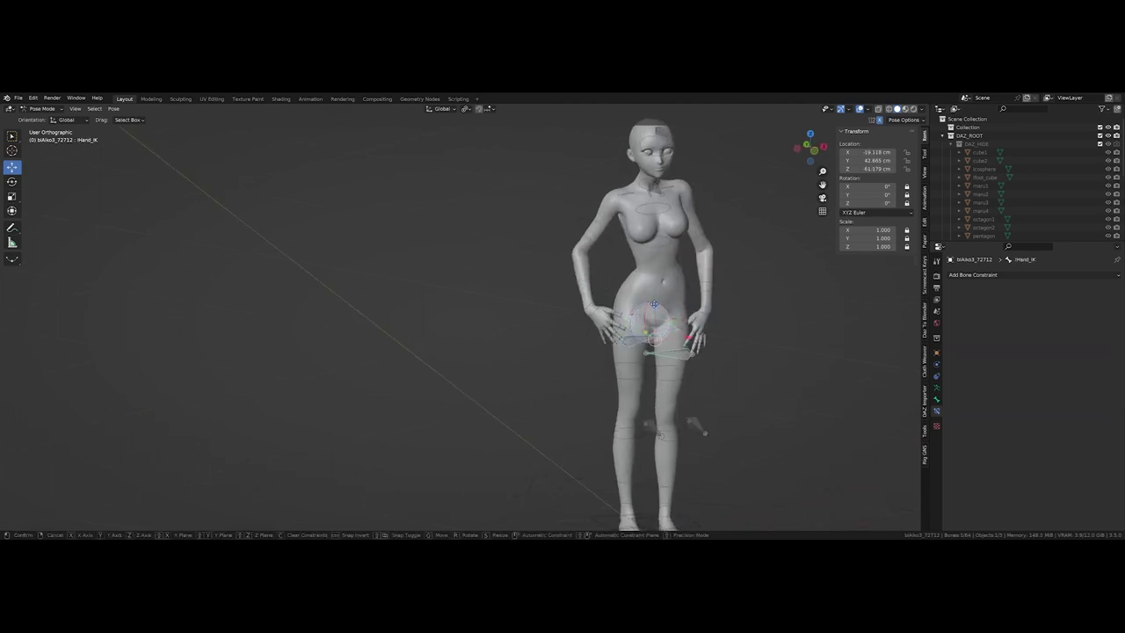
pyautogui.moveTo(660, 308); pyautogui.dragTo(668, 319)
pyautogui.moveTo(668, 318); pyautogui.dragTo(680, 328, button='middle')
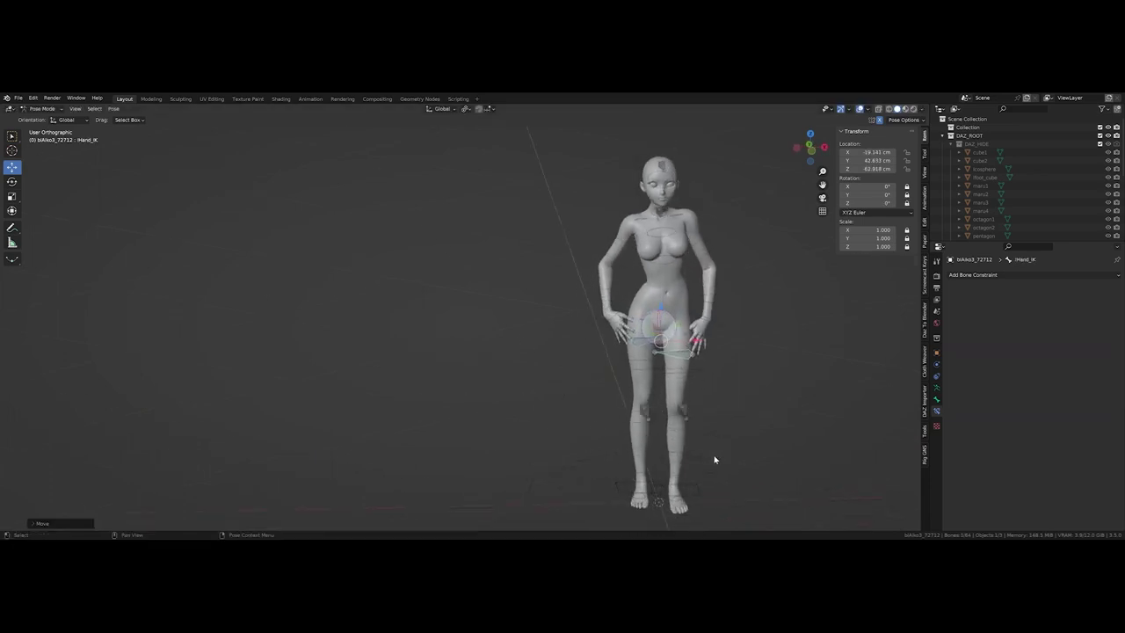
# - Slide the rShin_IK foot control sideways so the right leg follows
pyautogui.click(708, 492)
pyautogui.moveTo(709, 493)
pyautogui.mouseDown()
pyautogui.moveTo(736, 492)
pyautogui.moveTo(660, 487)
pyautogui.mouseUp()
pyautogui.click(665, 492)
pyautogui.moveTo(756, 392)
pyautogui.mouseDown(button='middle')
pyautogui.moveTo(578, 387)
pyautogui.moveTo(793, 388)
pyautogui.mouseUp(button='middle')
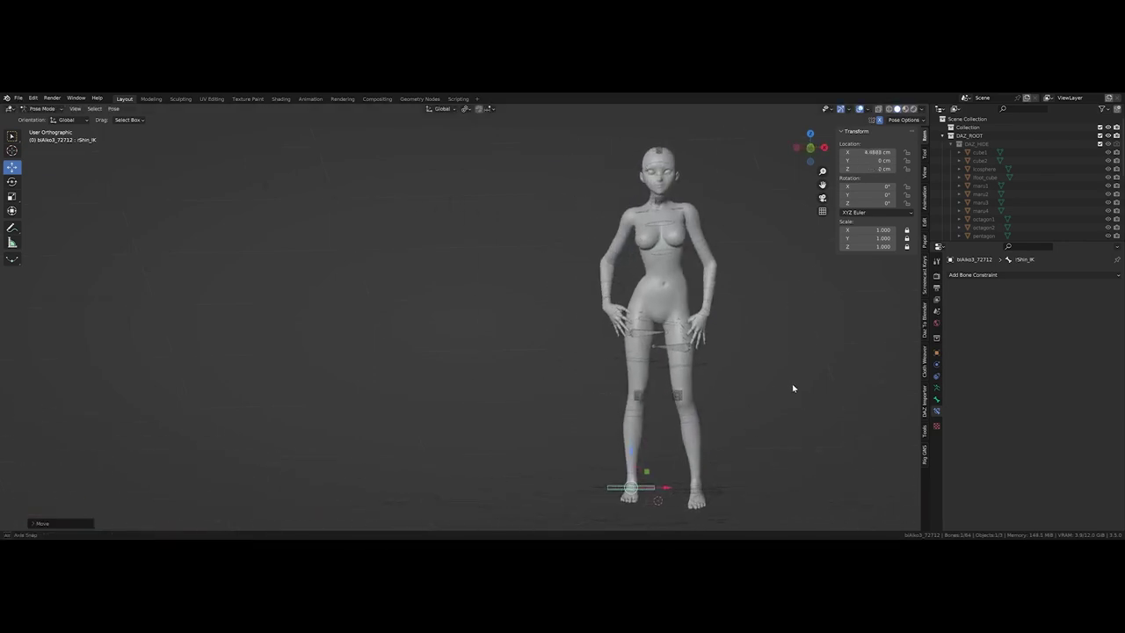
pyautogui.keyDown('shift'); pyautogui.moveTo(736, 314); pyautogui.dragTo(731, 334, button='middle'); pyautogui.keyUp('shift')
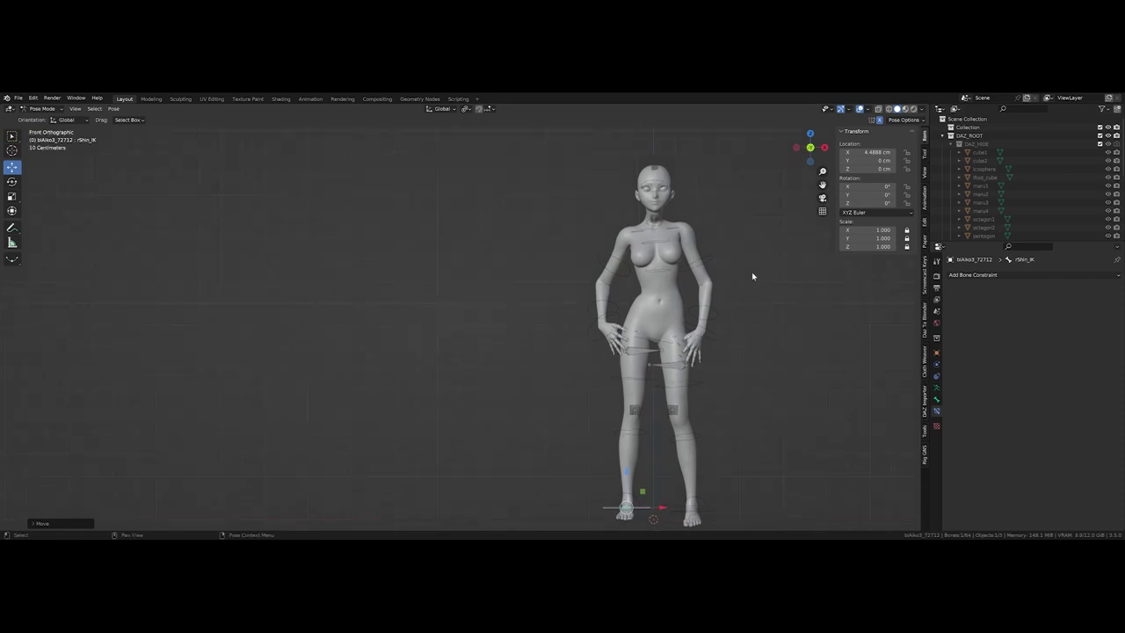
# - Lower the Head.IK control from a side view so the head tips forward, exposing the neck deformation
pyautogui.press('KP_1')
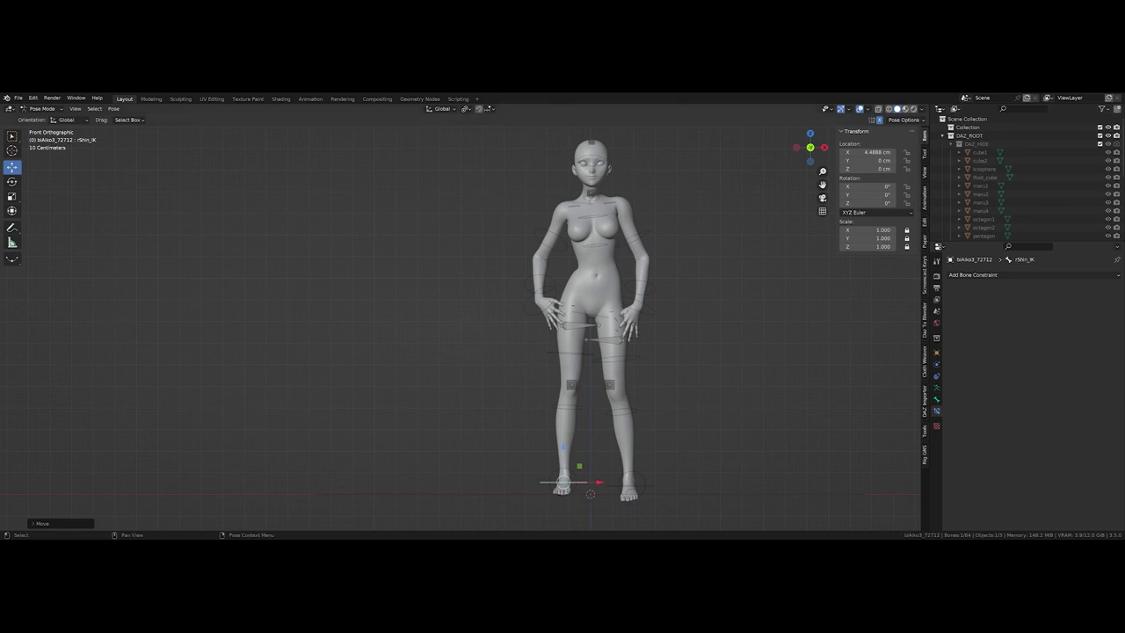
pyautogui.scroll(3, 572, 234)
pyautogui.moveTo(528, 234); pyautogui.dragTo(572, 234, button='middle')
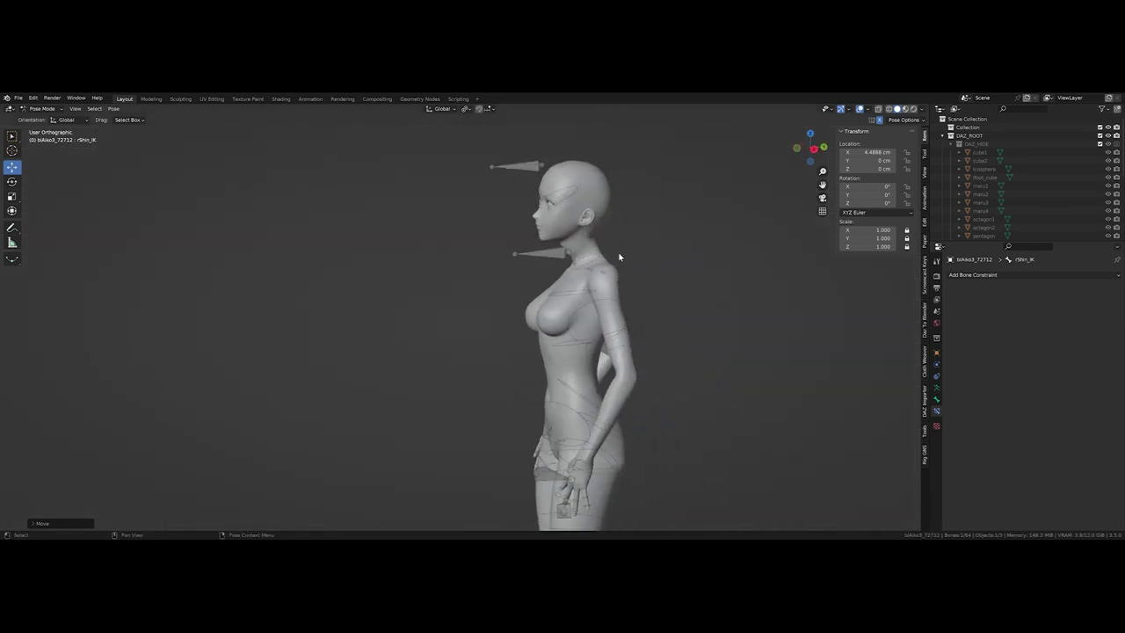
pyautogui.click(519, 156)
pyautogui.press('g')
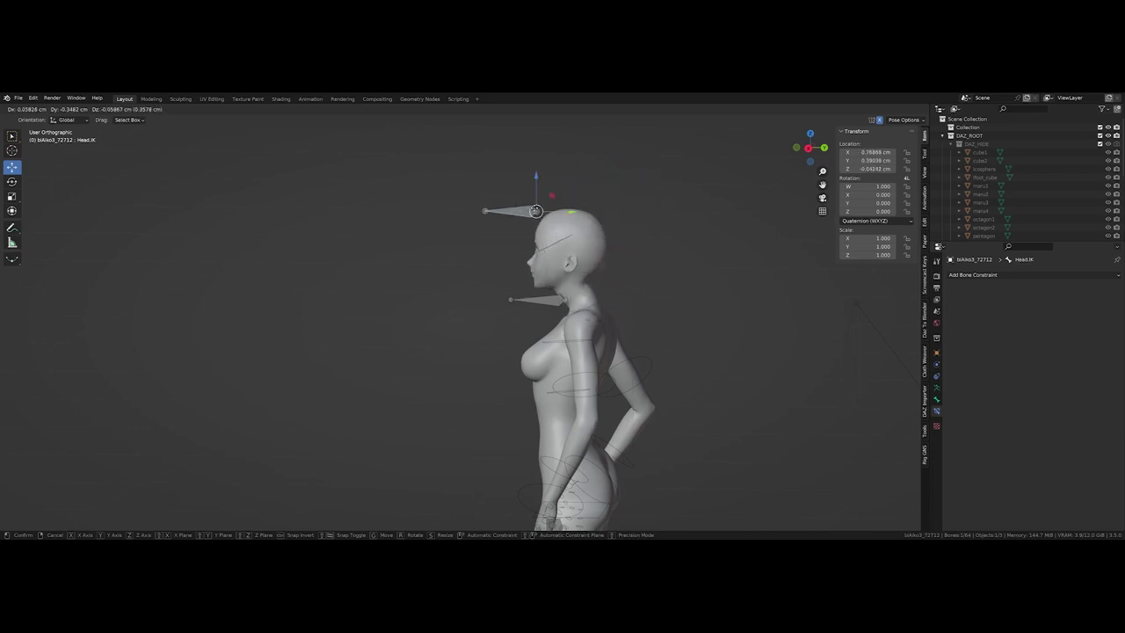
pyautogui.click(475, 312)
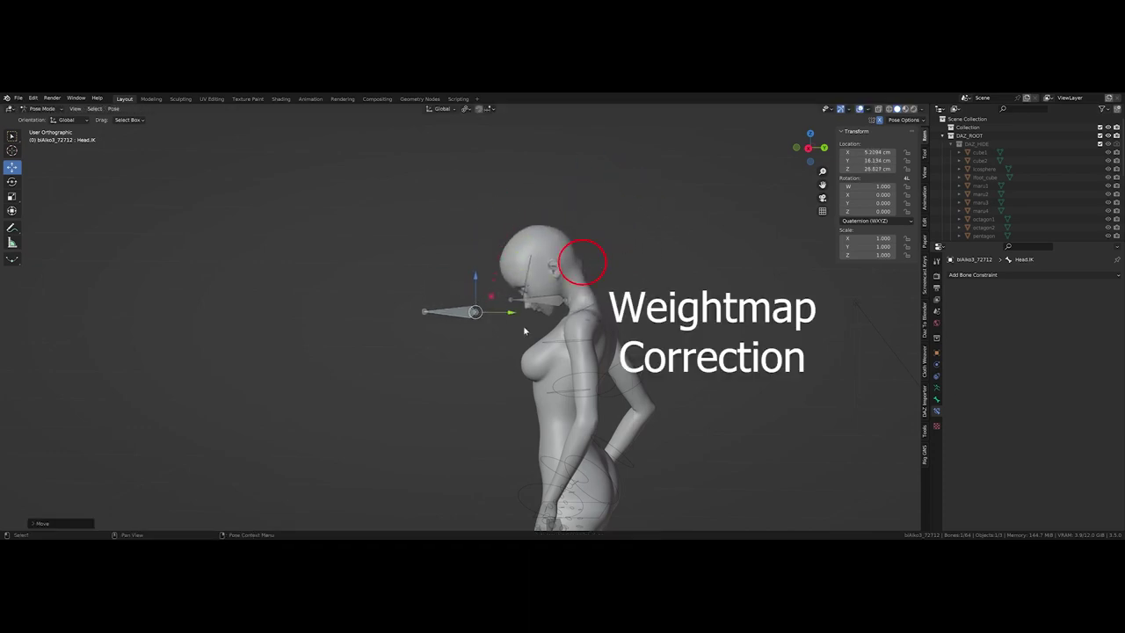
pyautogui.moveTo(602, 278); pyautogui.dragTo(588, 296, button='middle')
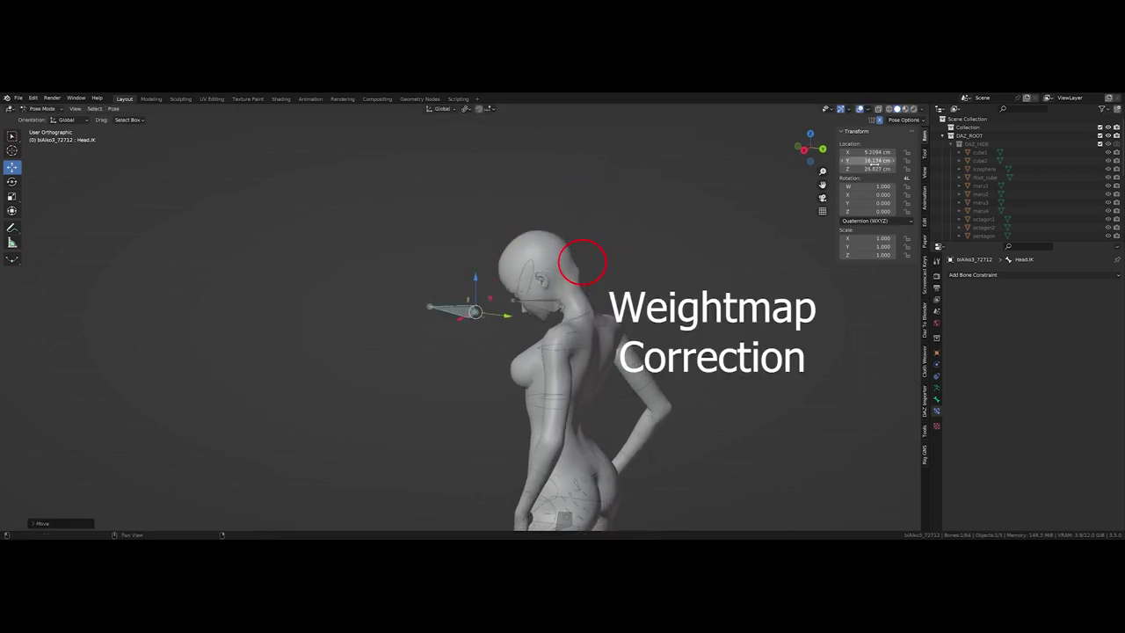
pyautogui.click(892, 153)
pyautogui.press('Return')
# - Put the body mesh into Weight Paint mode with the head vertex group active
pyautogui.hotkey('ctrl', 'Tab')
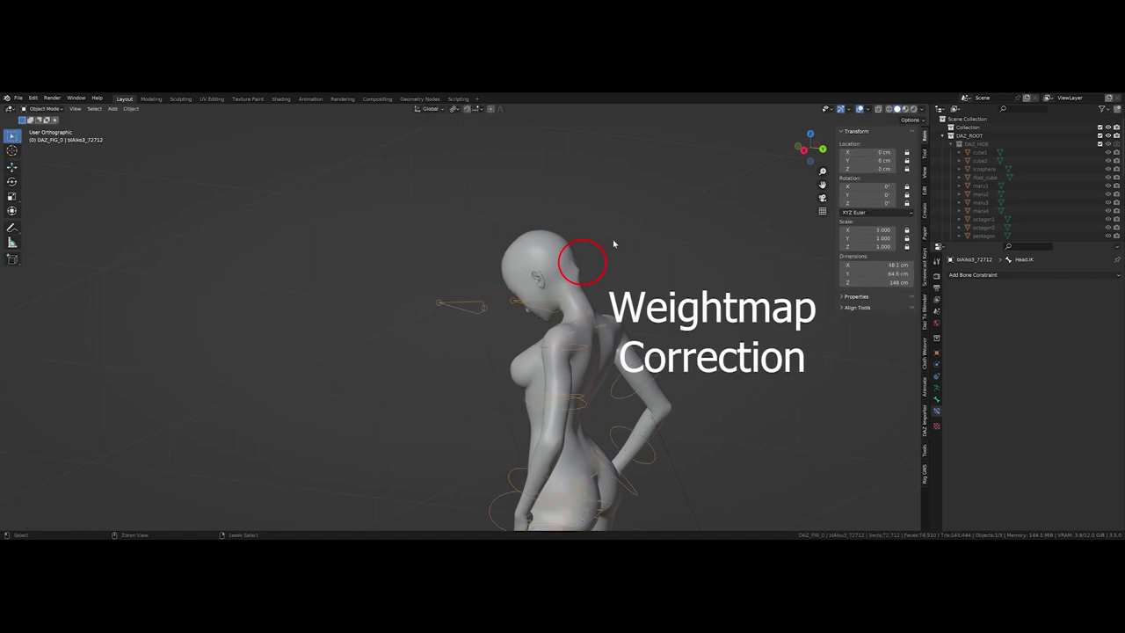
pyautogui.click(564, 260)
pyautogui.hotkey('ctrl', 'Tab')
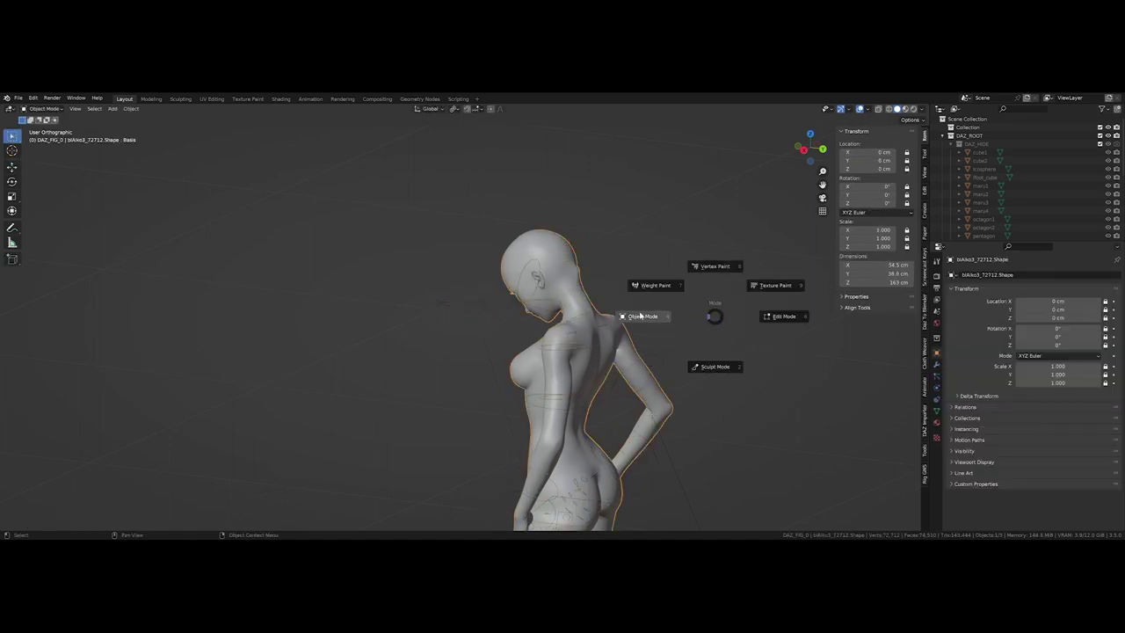
pyautogui.click(687, 285)
pyautogui.click(936, 365)
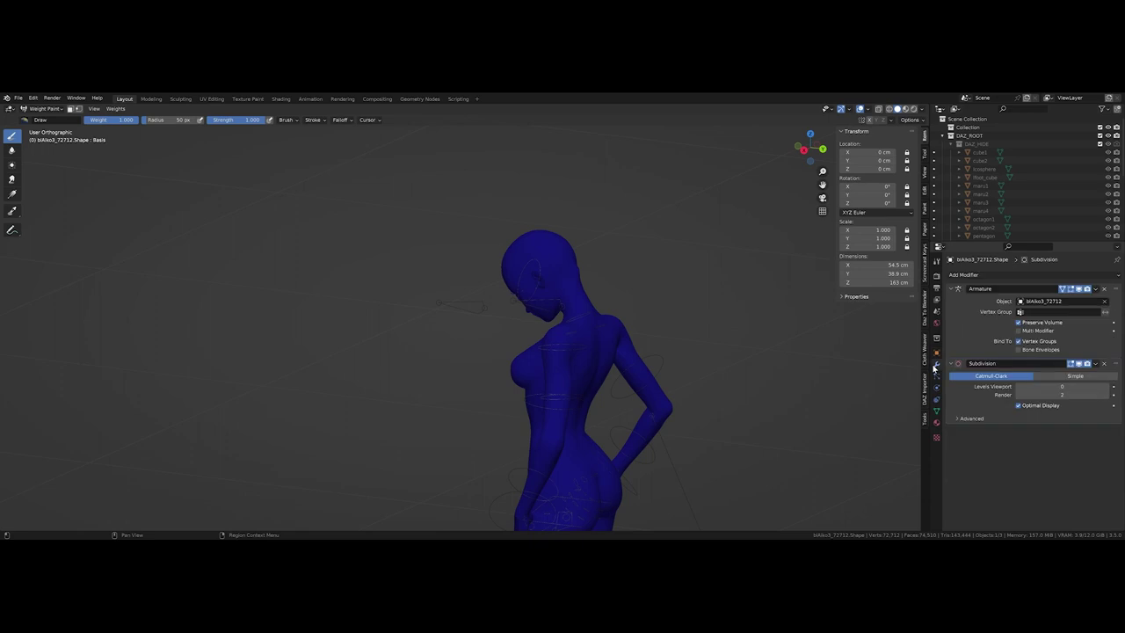
pyautogui.click(937, 412)
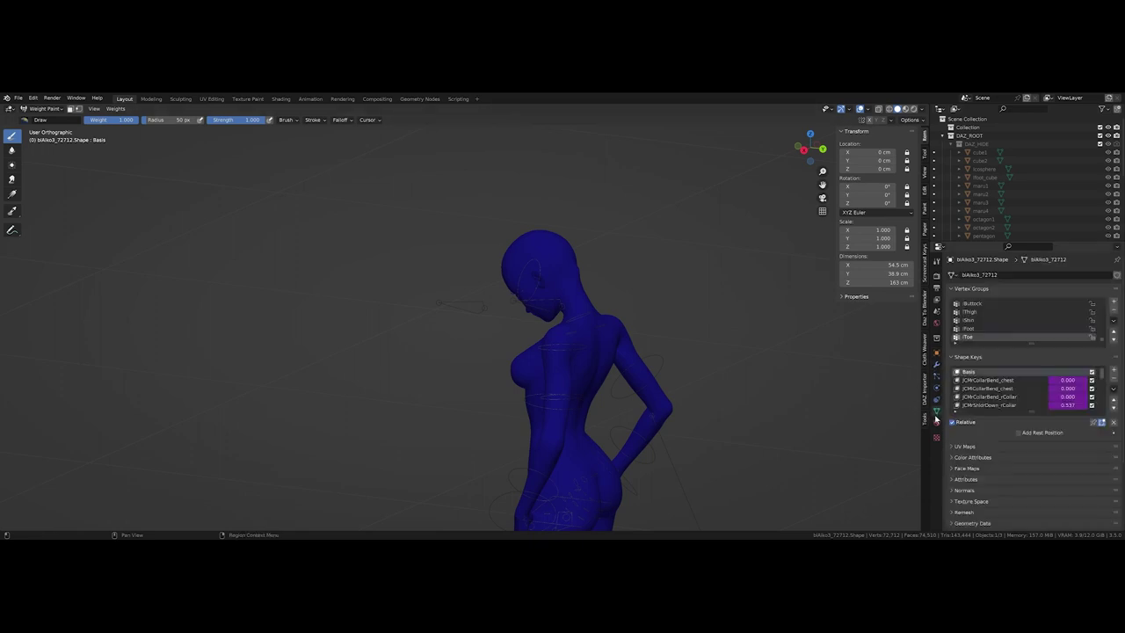
pyautogui.click(967, 351)
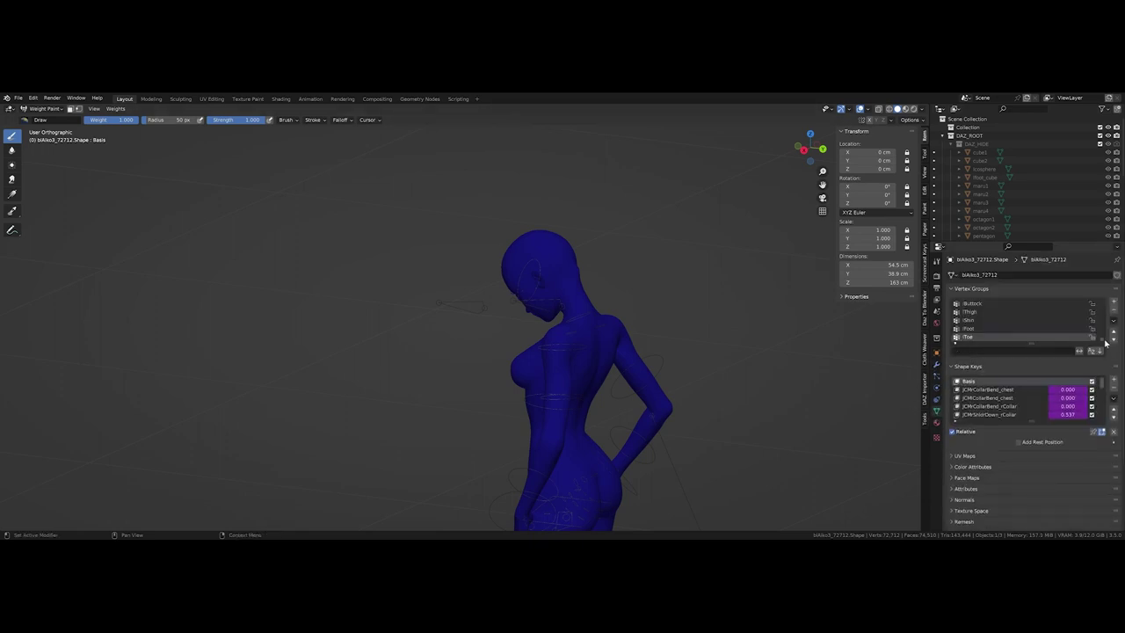
pyautogui.moveTo(1106, 343); pyautogui.dragTo(1099, 284)
pyautogui.click(970, 337)
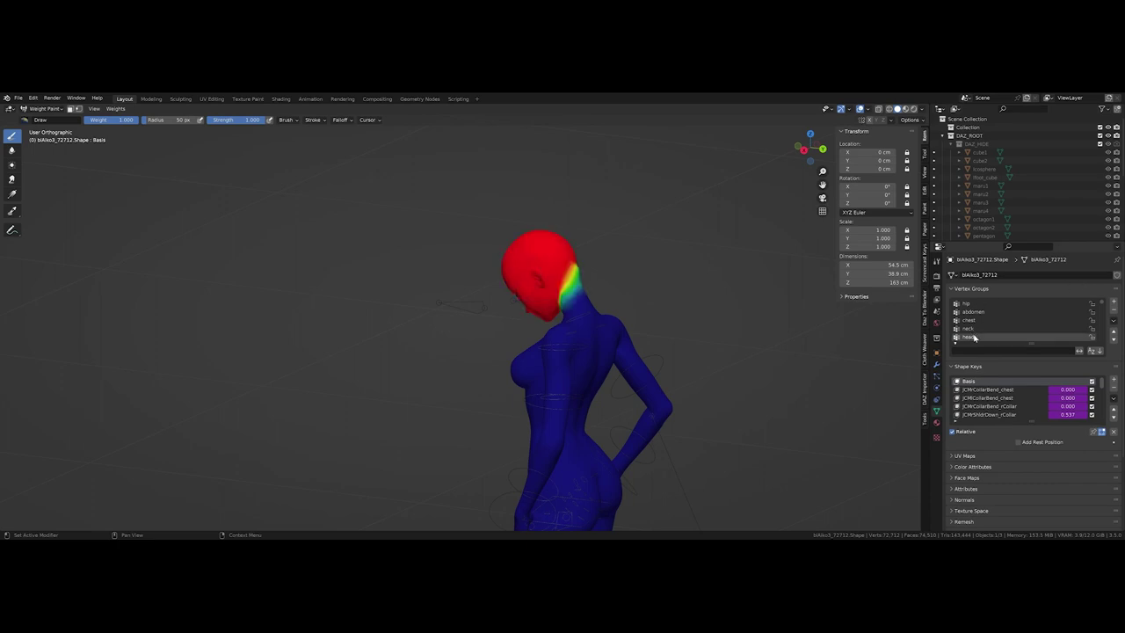
# - Blur the head and neck weights with a smaller-radius Blur brush, checking from behind and the side
pyautogui.scroll(2, 668, 290)
pyautogui.moveTo(774, 327); pyautogui.dragTo(615, 276, button='middle')
pyautogui.hotkey('shift', 'space')
pyautogui.click(637, 267)
pyautogui.press('f')
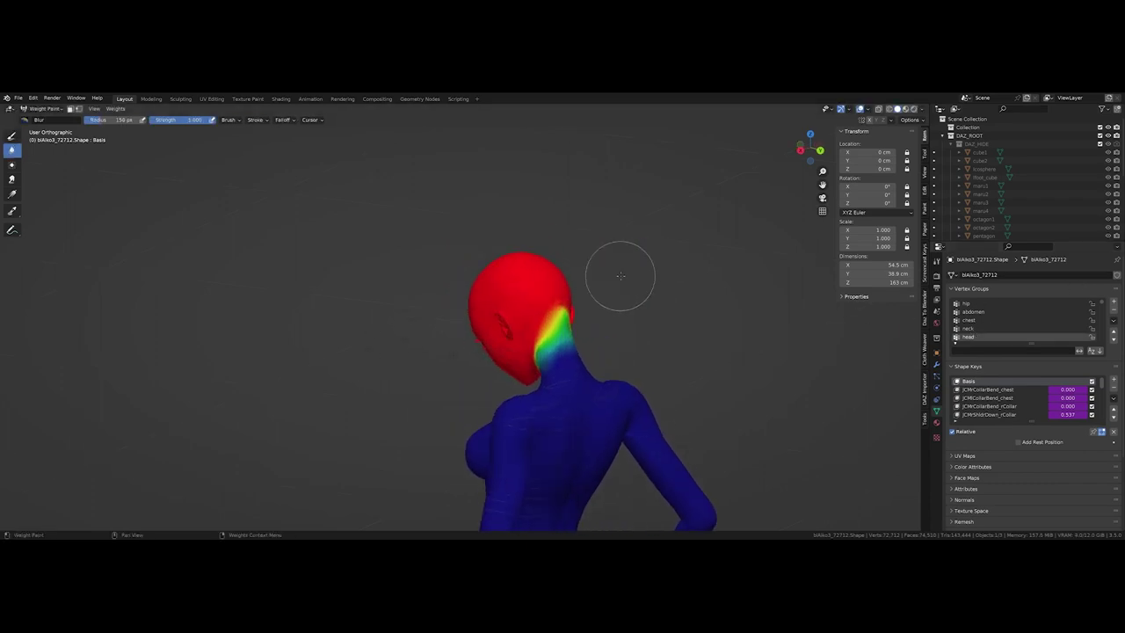
pyautogui.click(608, 277)
pyautogui.moveTo(737, 351)
pyautogui.mouseDown(button='middle')
pyautogui.moveTo(792, 352)
pyautogui.moveTo(653, 332)
pyautogui.mouseUp(button='middle')
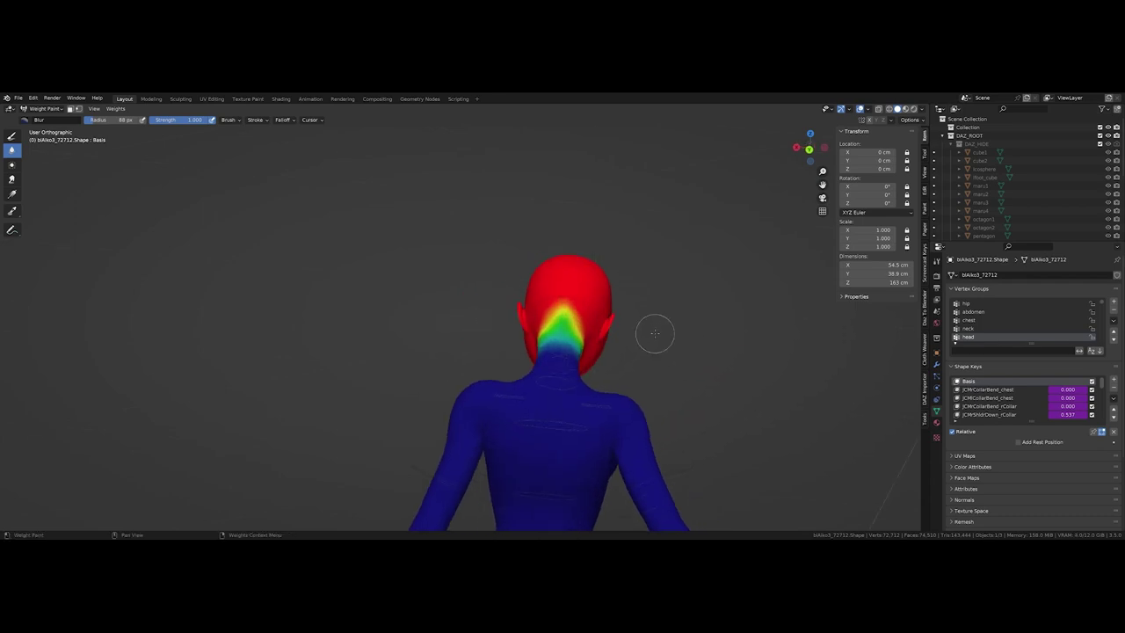
pyautogui.moveTo(561, 339); pyautogui.dragTo(858, 332, button='middle')
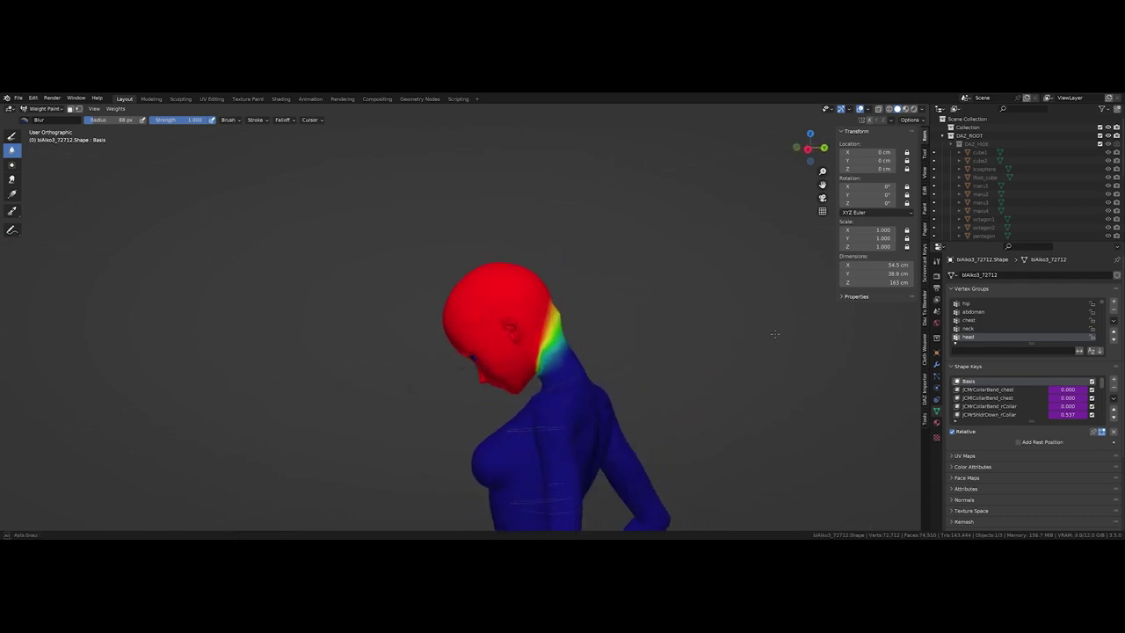
pyautogui.click(969, 329)
pyautogui.moveTo(782, 323)
pyautogui.mouseDown(button='middle')
pyautogui.moveTo(565, 314)
pyautogui.moveTo(682, 307)
pyautogui.moveTo(622, 301)
pyautogui.moveTo(736, 351)
pyautogui.mouseUp(button='middle')
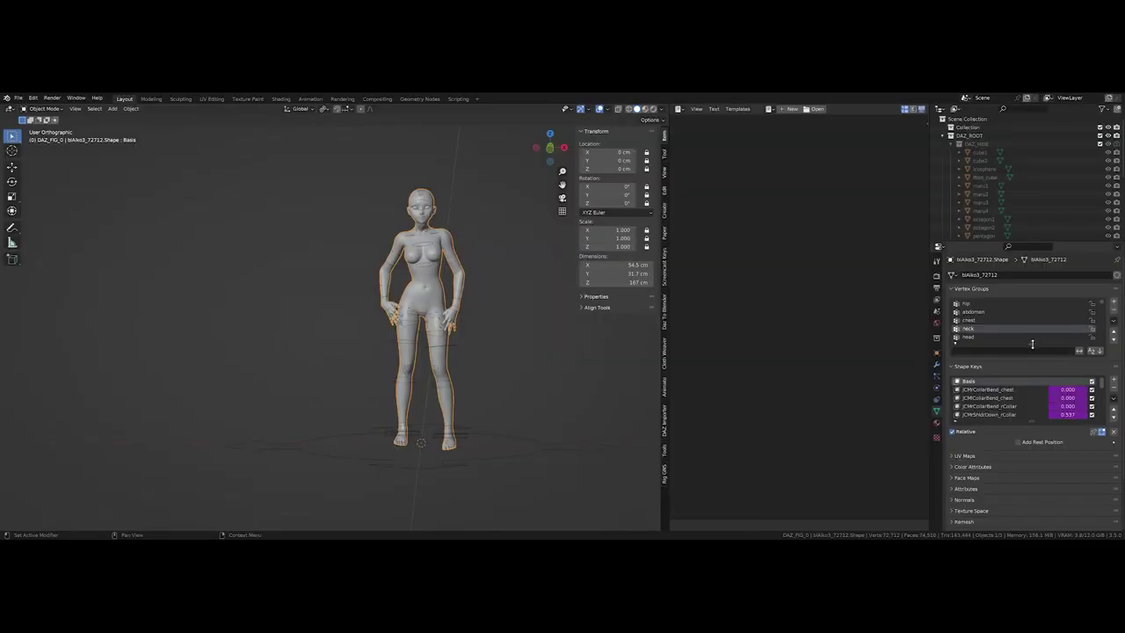
pyautogui.moveTo(1032, 343); pyautogui.dragTo(1042, 410)
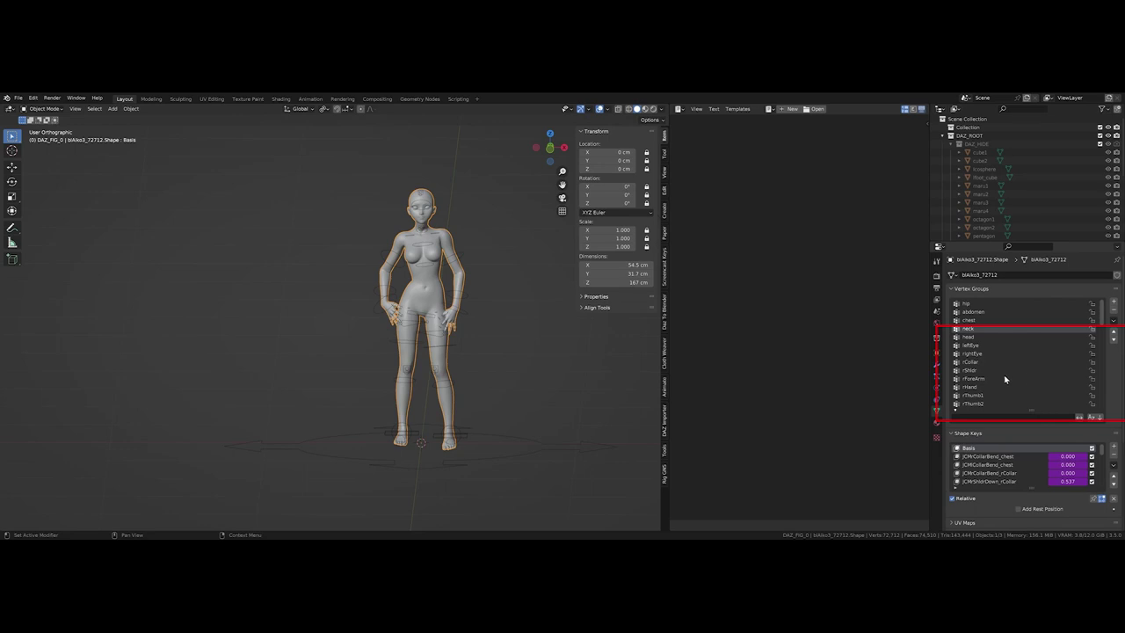
# - Run rename_bones.py with Alt+P so vertex groups like leftEye become .L/.R names like Eye.L
pyautogui.click(979, 346)
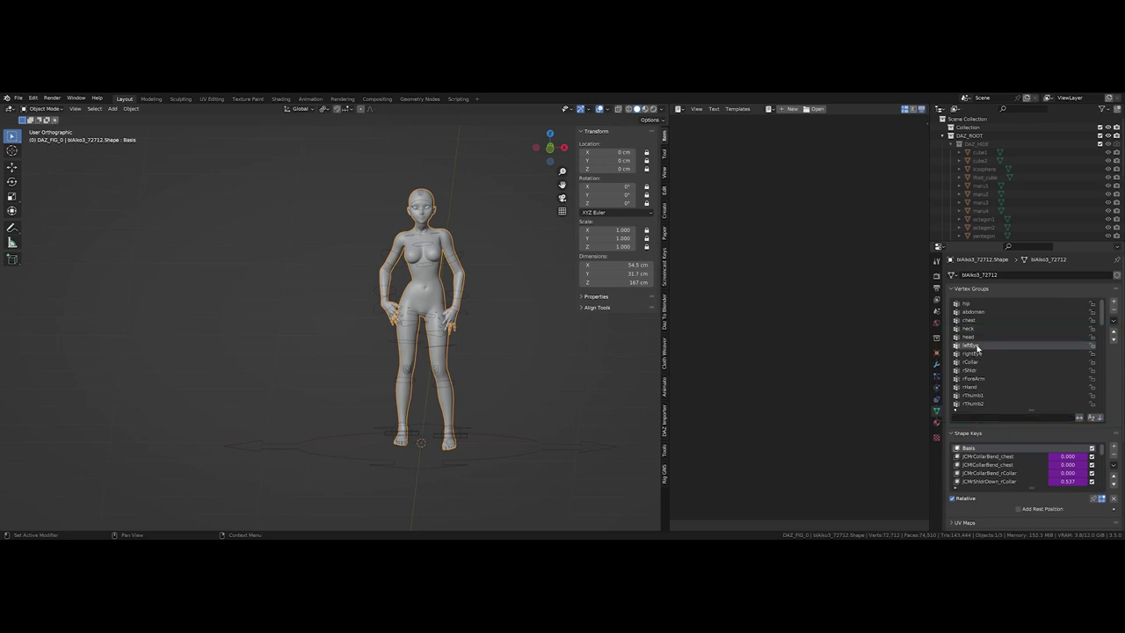
pyautogui.scroll(-2, 998, 359)
pyautogui.scroll(-2, 1009, 353)
pyautogui.scroll(2, 1009, 353)
pyautogui.scroll(2, 1008, 354)
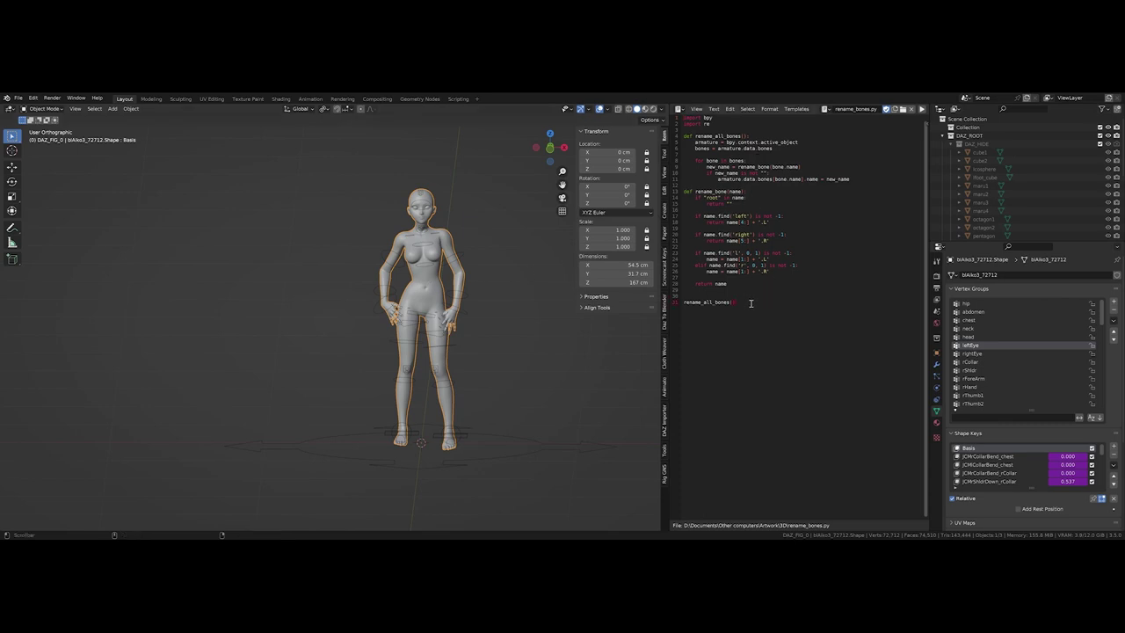
pyautogui.hotkey('alt', 'p')
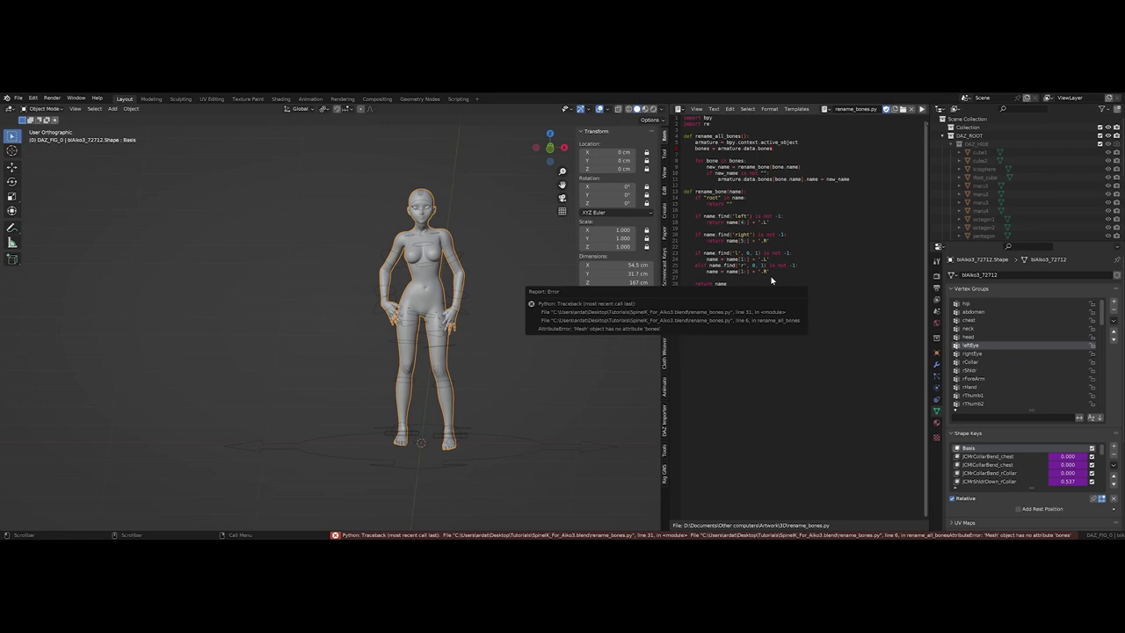
pyautogui.hotkey('alt', 'p')
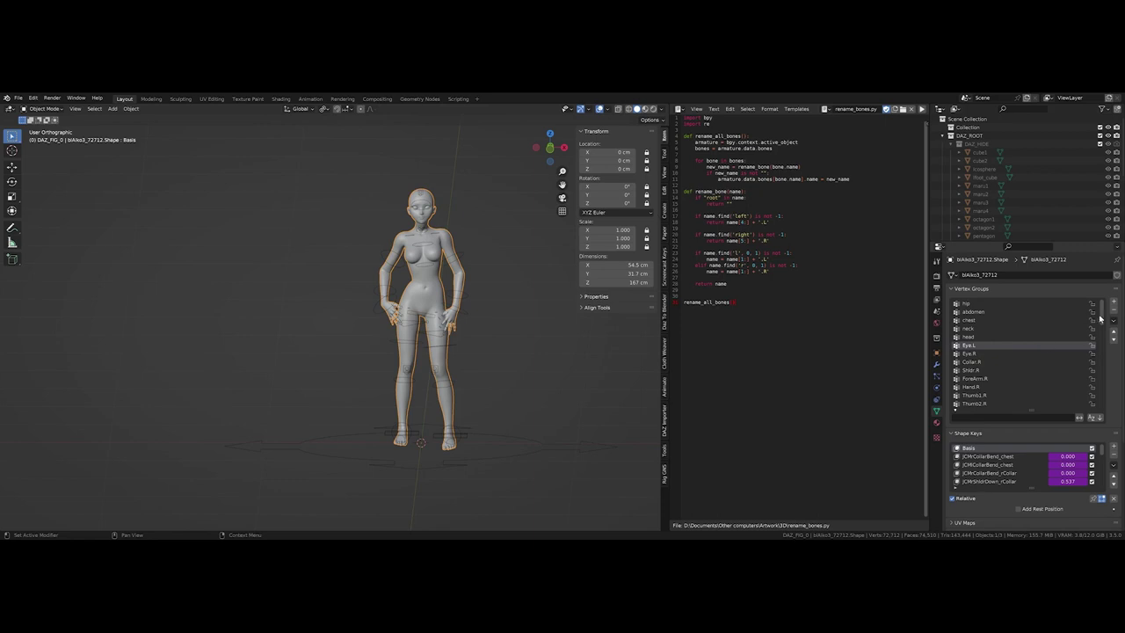
pyautogui.moveTo(1100, 319)
pyautogui.mouseDown()
pyautogui.moveTo(1105, 408)
pyautogui.moveTo(1100, 315)
pyautogui.mouseUp()
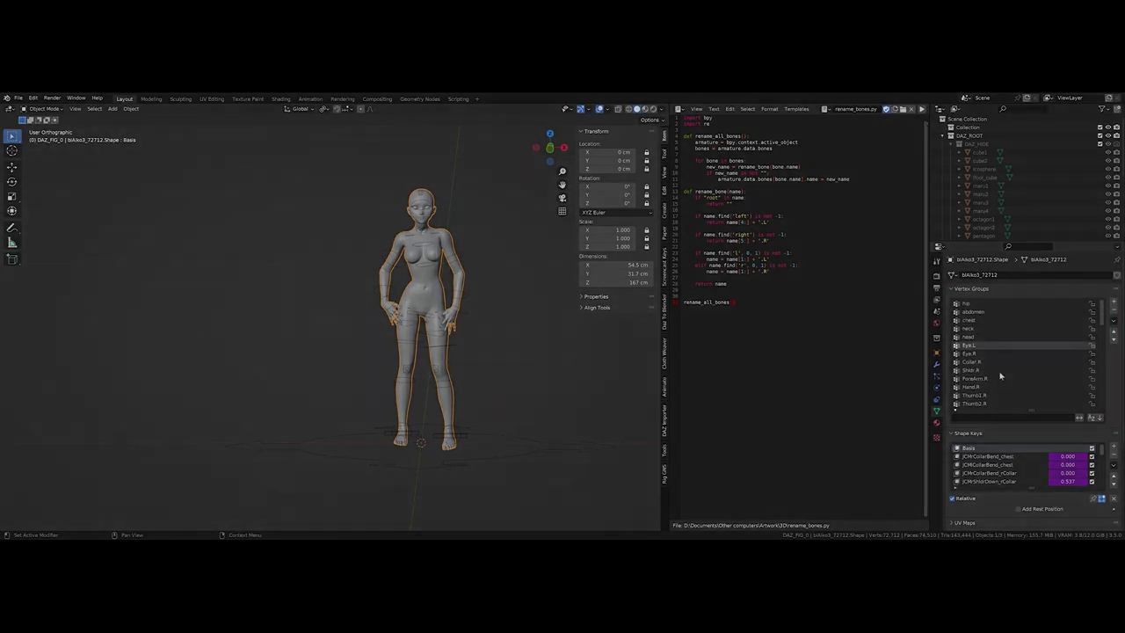